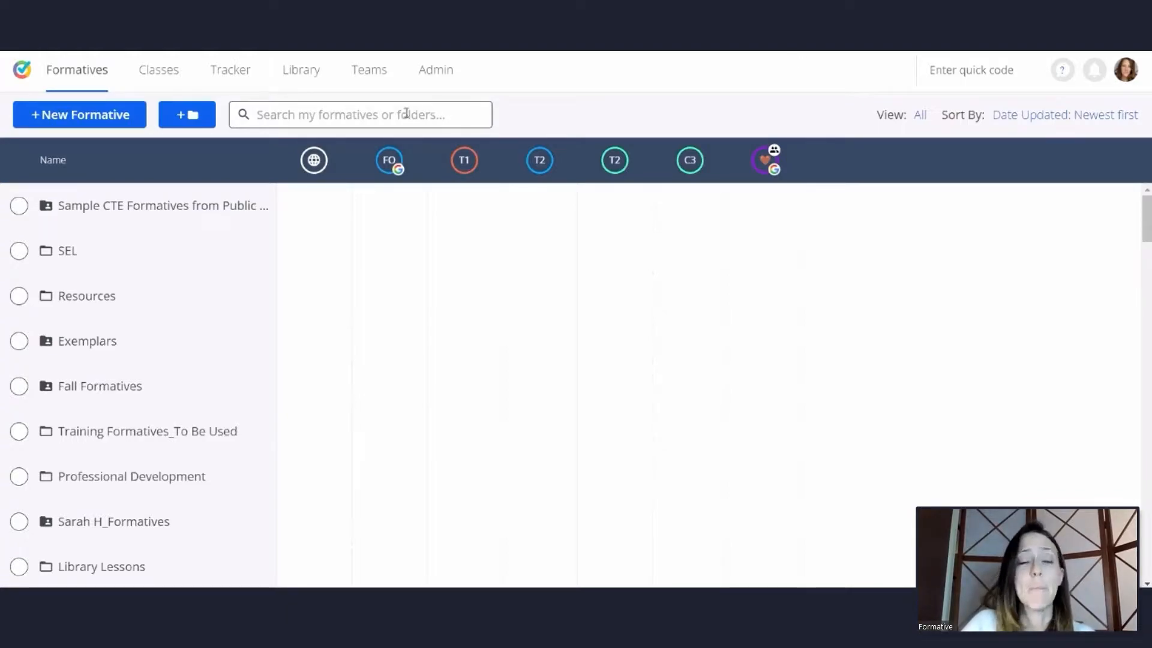
Create a new formative and title it "Common Assessment Webinar - 1/18/22"
click(91, 120)
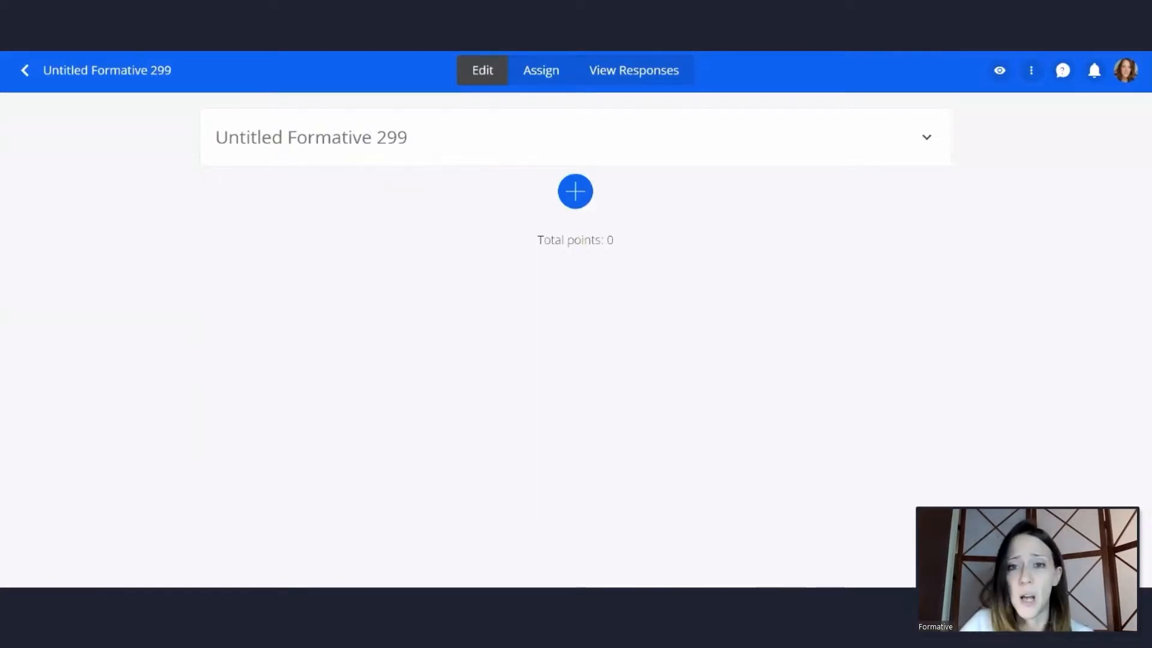
click(358, 140)
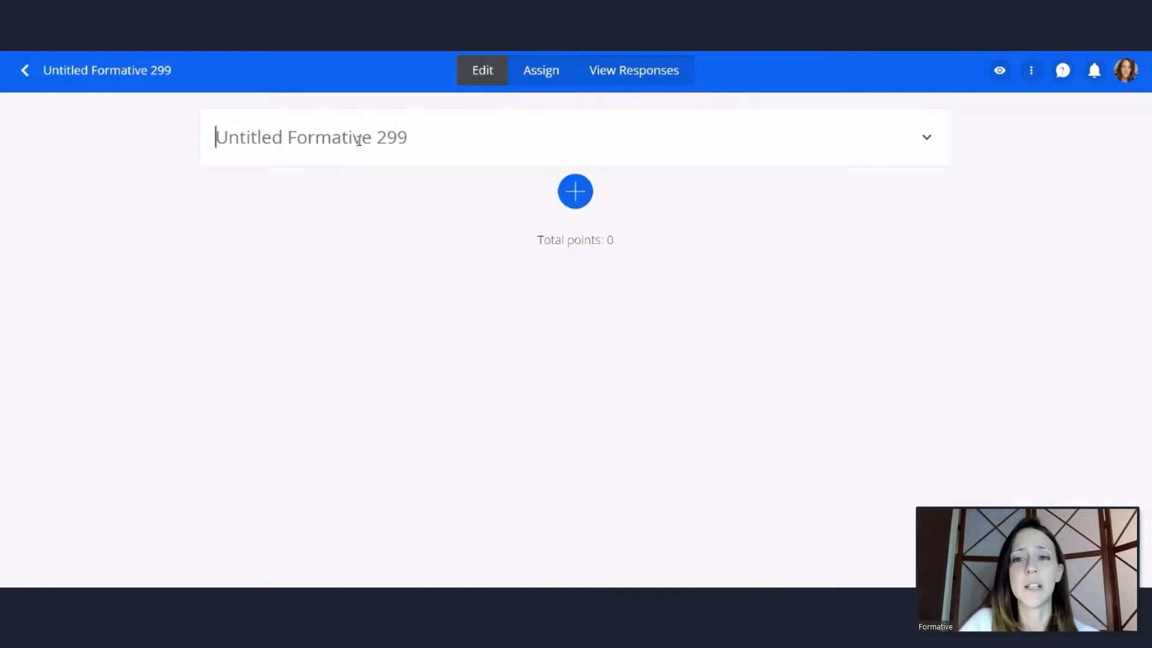
key(ctrl+a)
text(Common Assessment Webinar - 1/18/22)
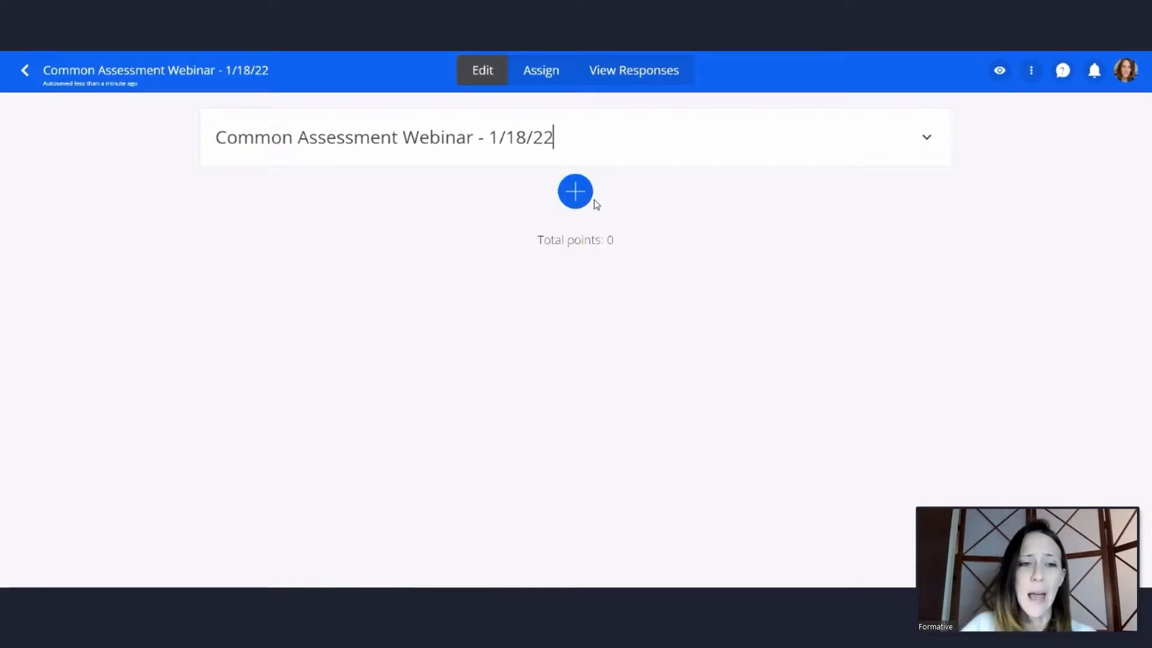
Add a Multiple Choice question that asks "Which of these is an invertebrate?"
click(572, 193)
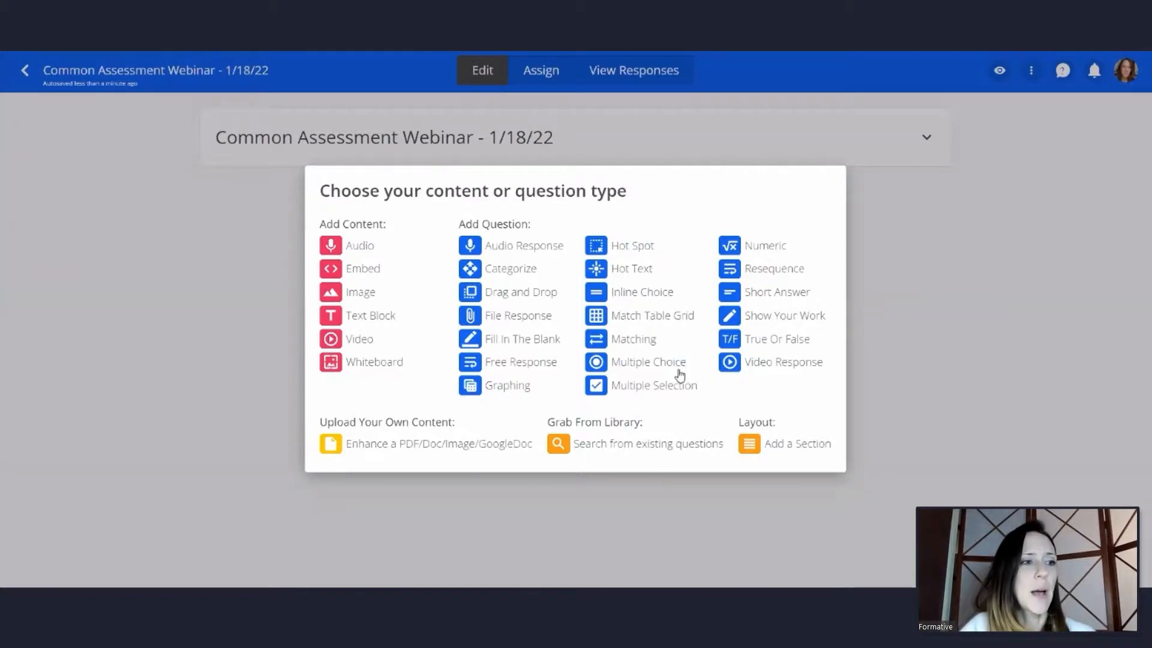
click(648, 362)
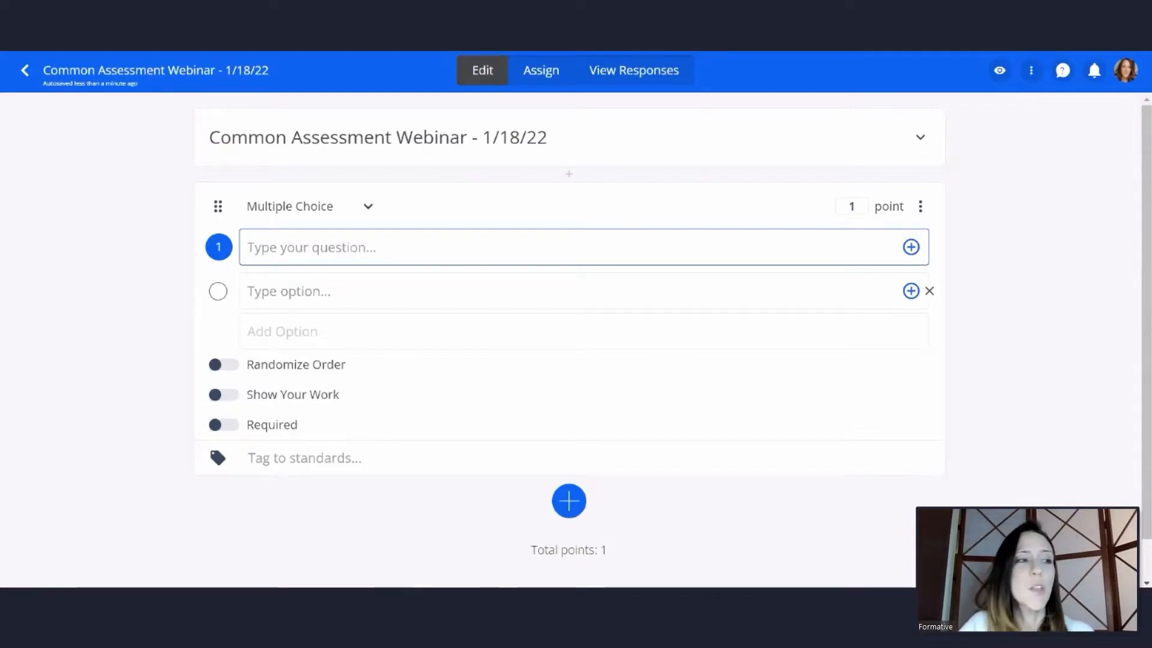
text(Which of these is an invertebrate?)
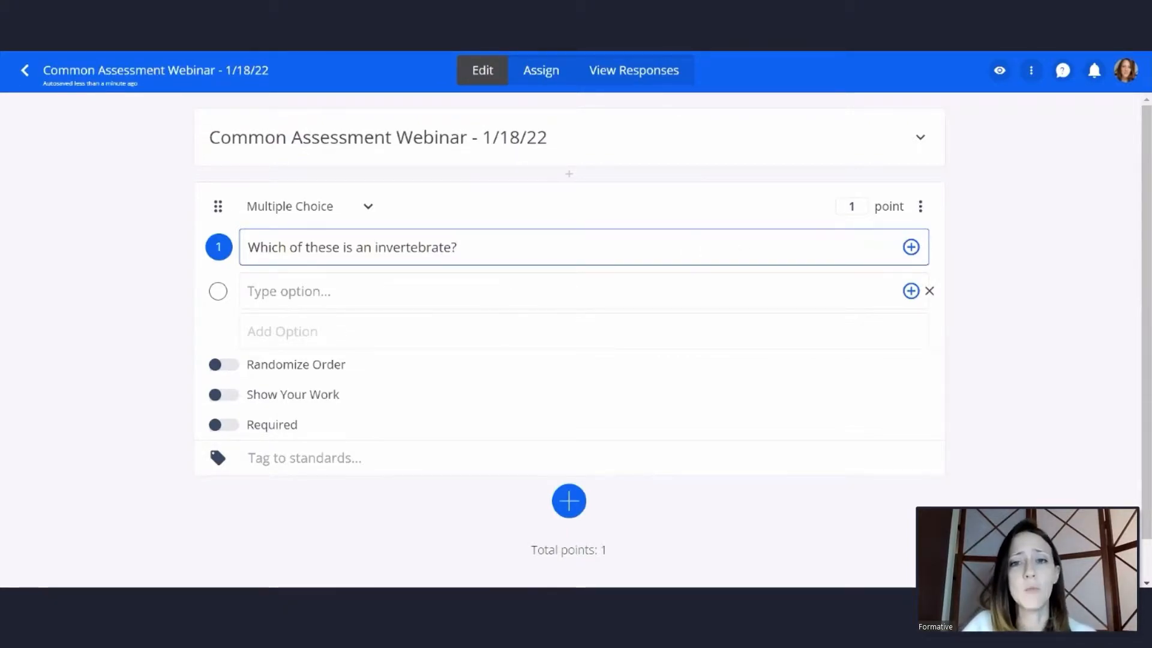
Enter the answer options Snake, Bird, Starfish and Dog for the invertebrate question and mark Starfish as correct
click(379, 288)
text(Snake)
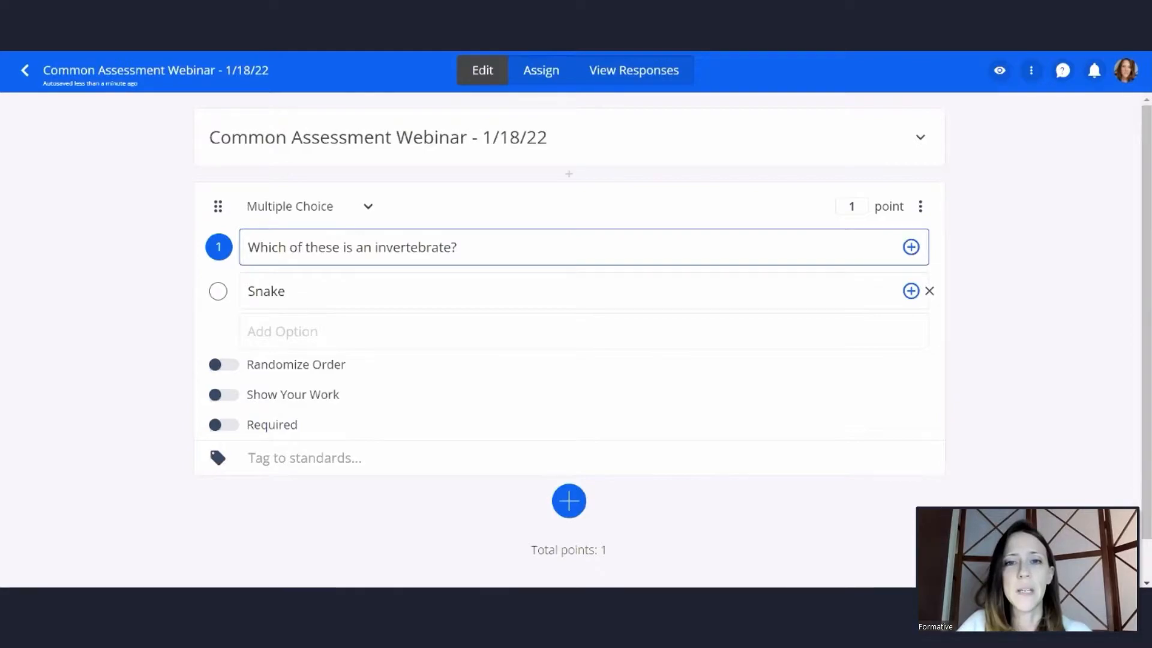
click(272, 329)
text(Bird)
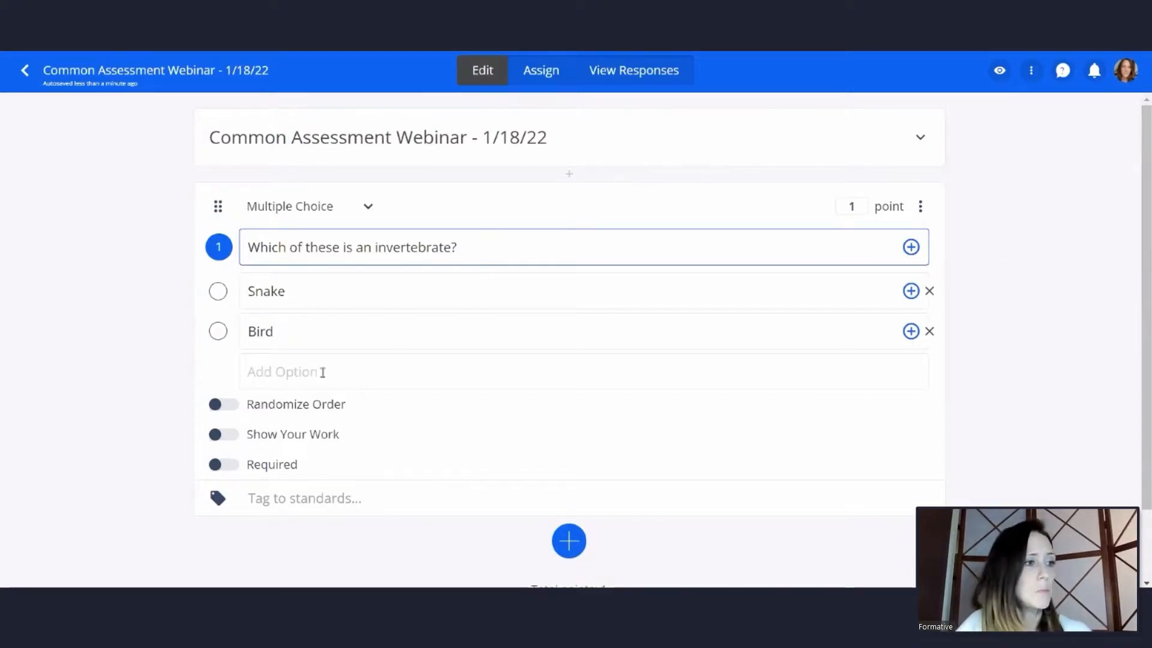
click(302, 373)
text(Starfish)
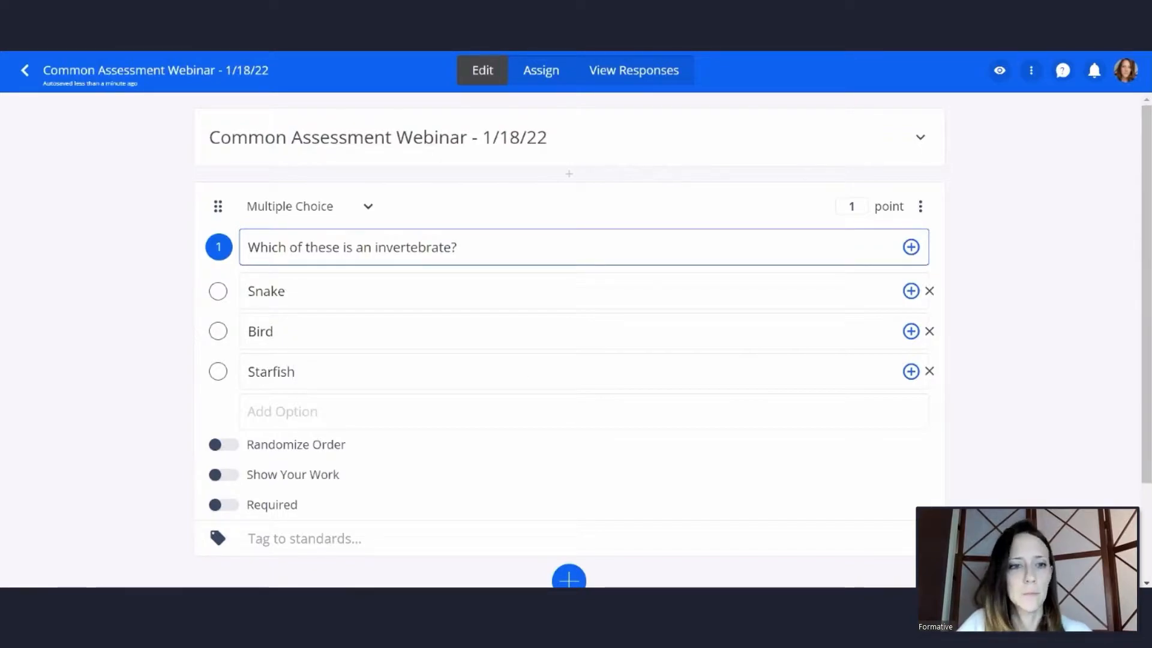
click(305, 413)
text(Dog)
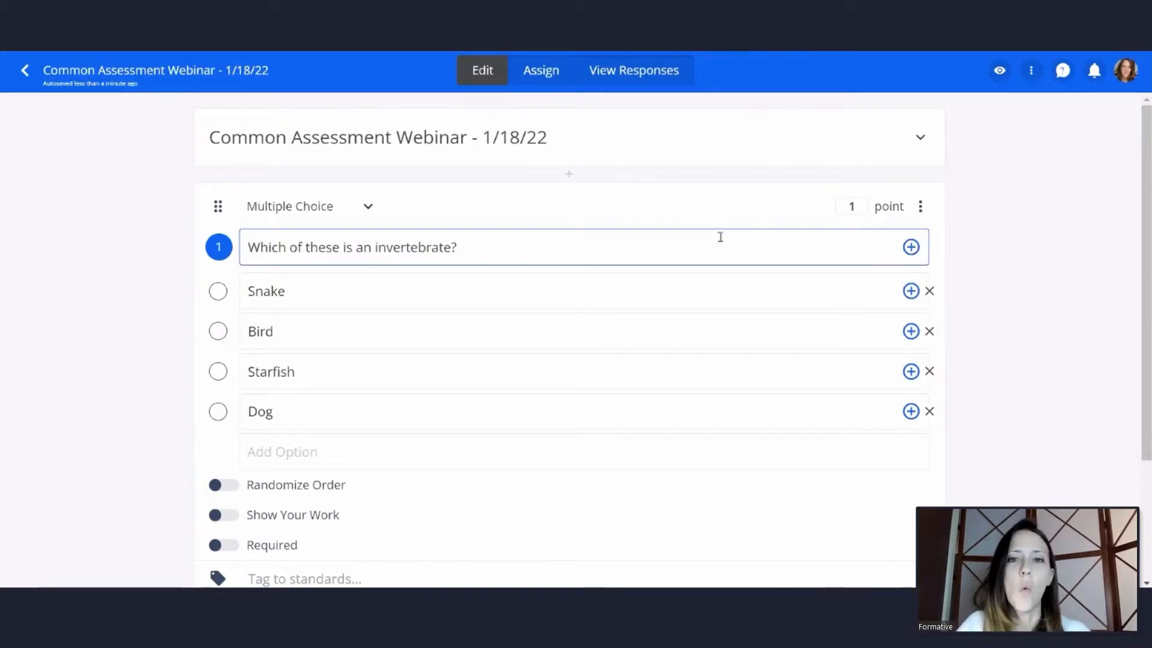
click(221, 376)
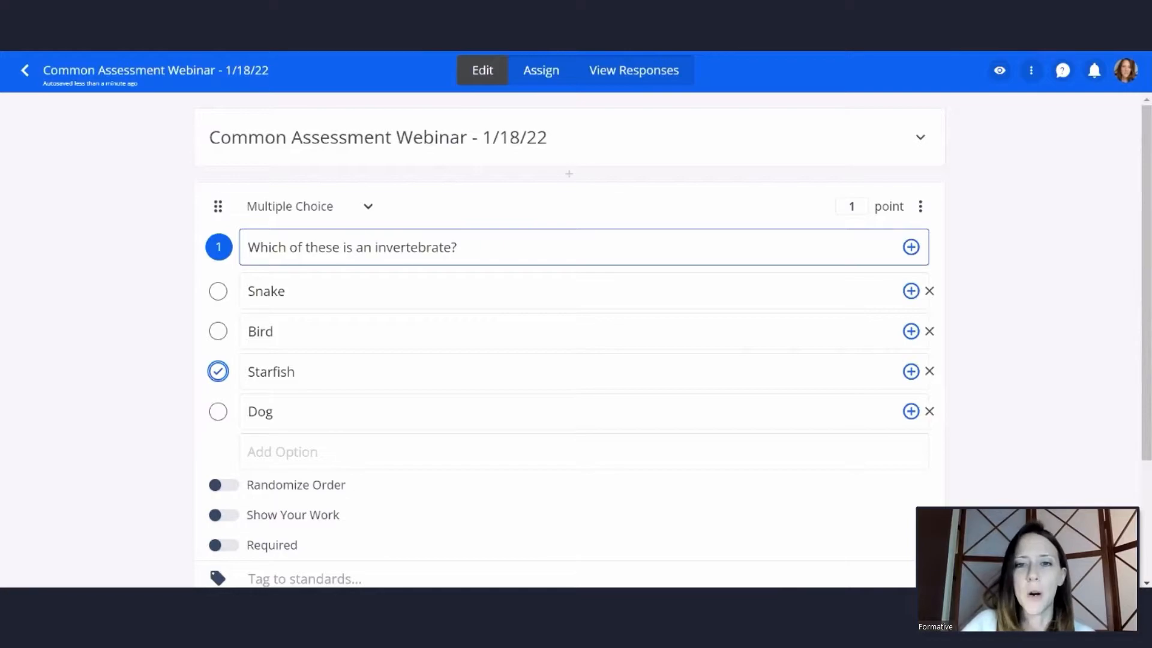
Add a Resequence question reading "Place the steps of the Scientific Method in the correct order:"
scroll(647, 276, down, 3)
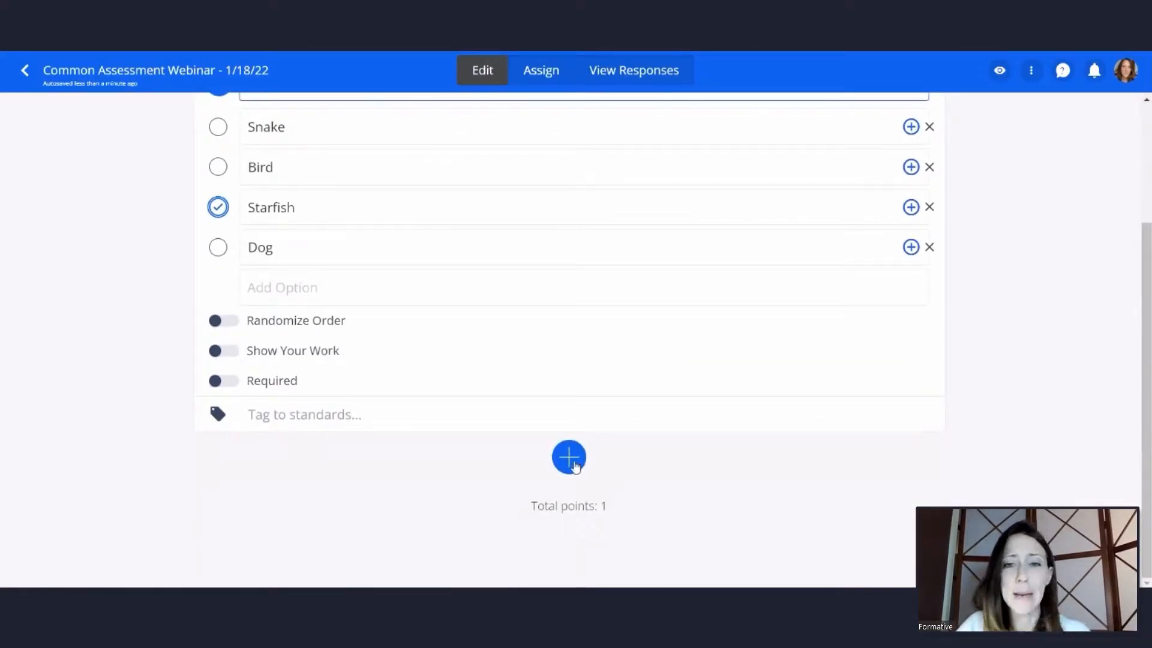
click(575, 461)
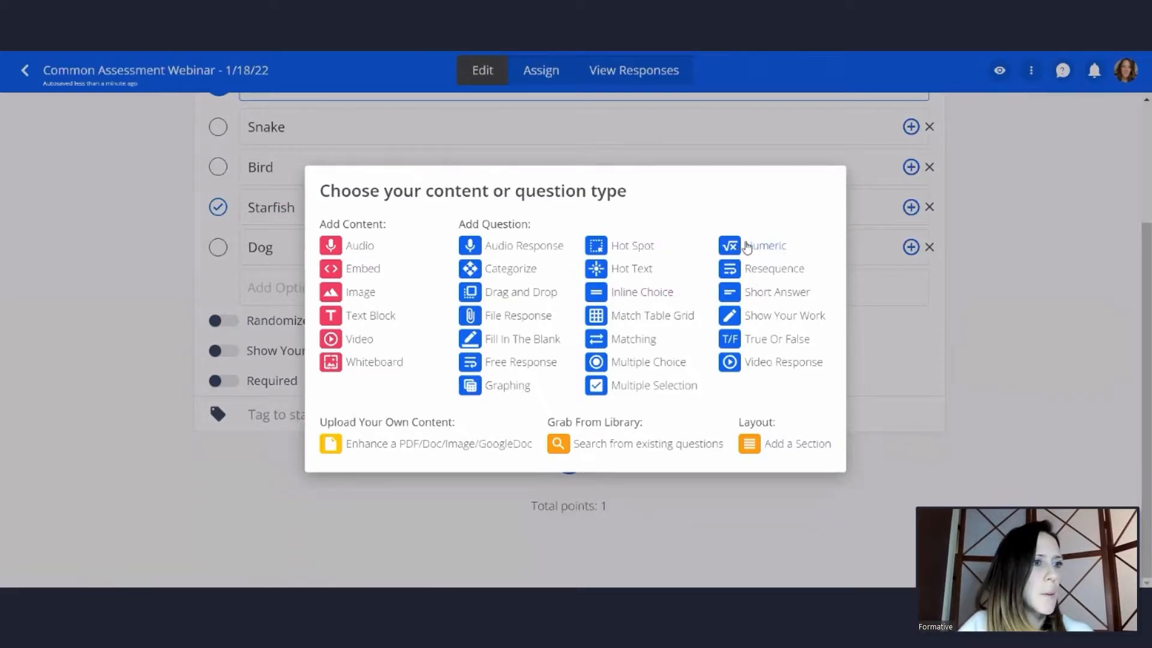
click(785, 271)
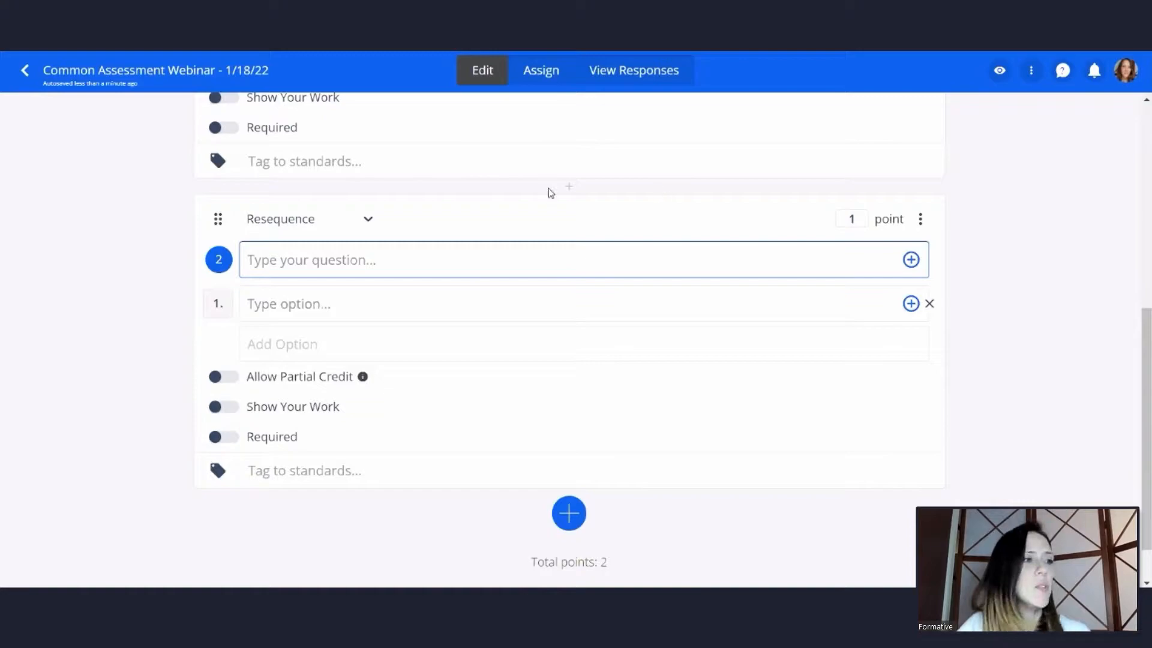
right_click(371, 261)
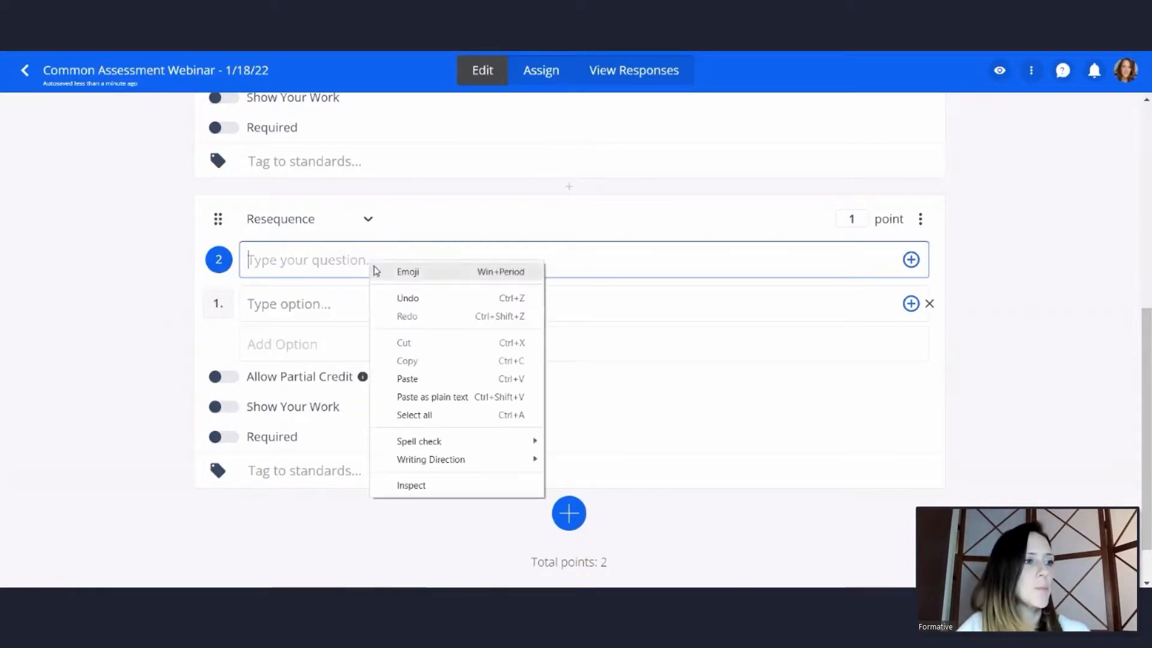
click(425, 381)
text(:)
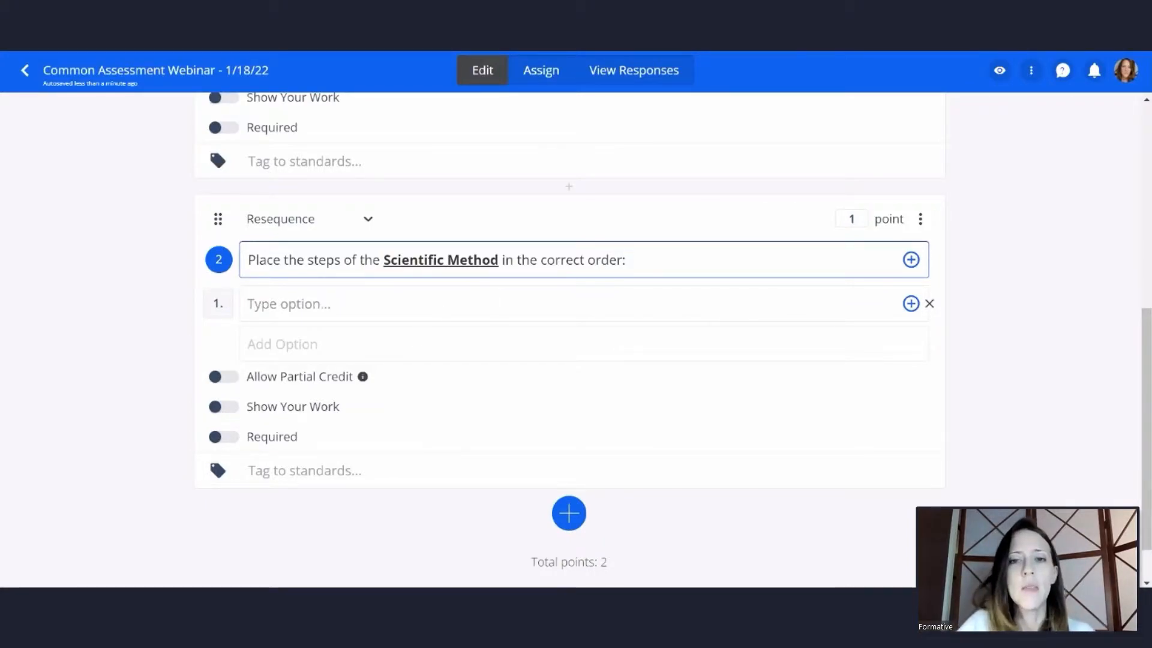
Fill the Resequence question with "Make an observation", "Ask a question" and "Form a hypothesis" in that order, and allow partial credit
click(432, 306)
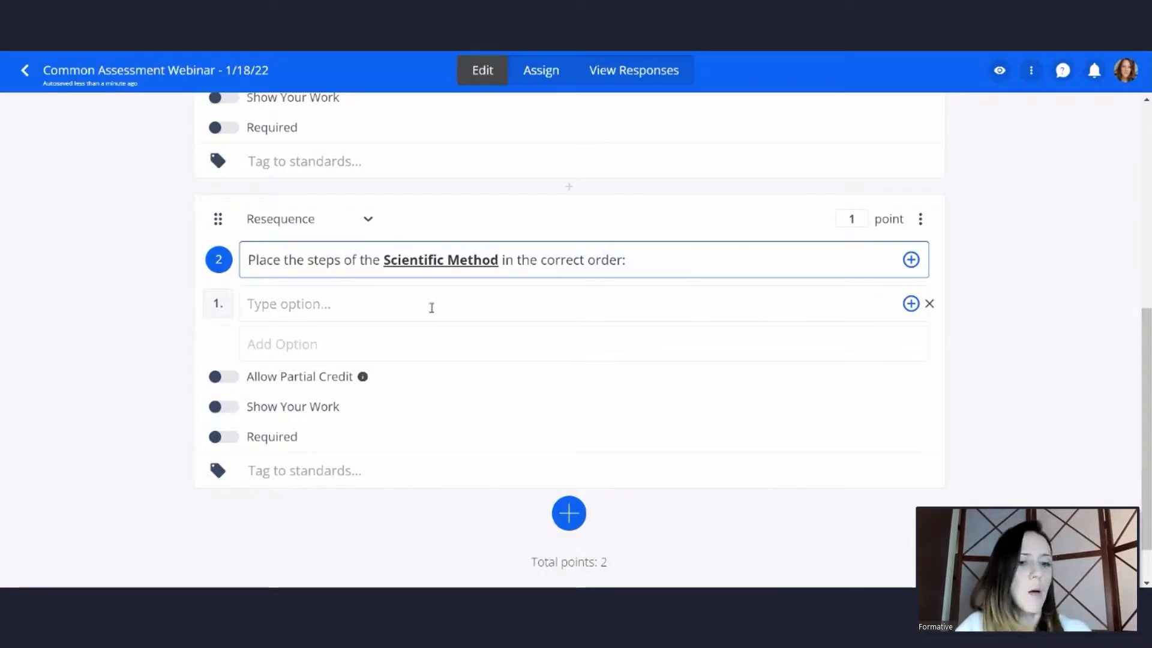
text(Make an observation)
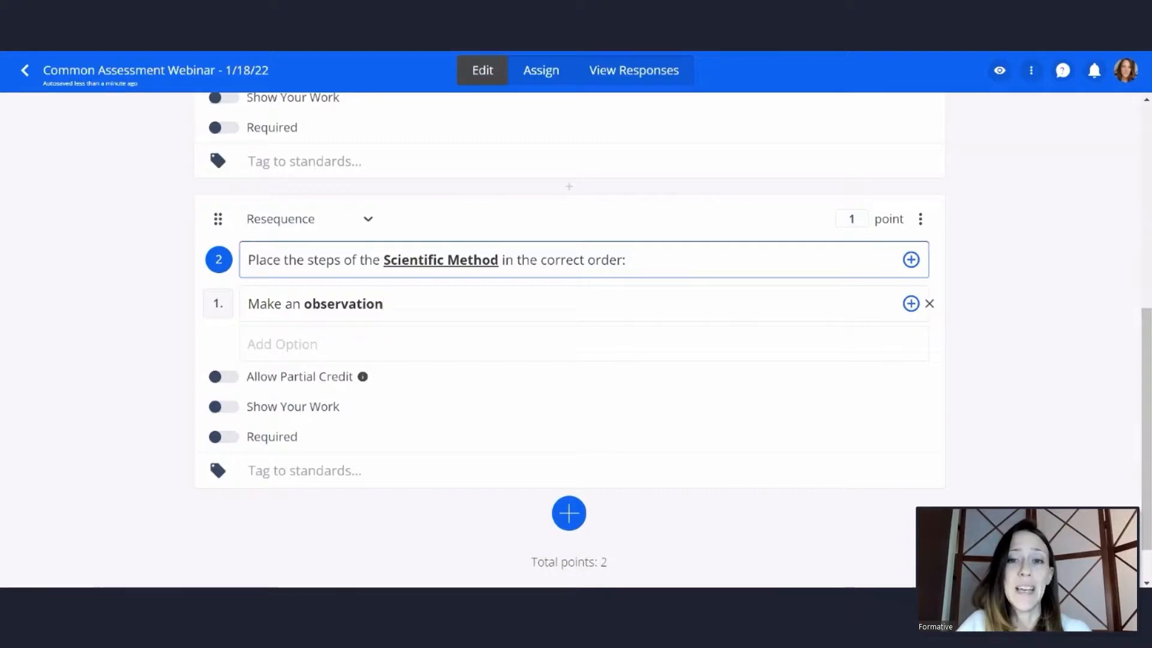
click(465, 352)
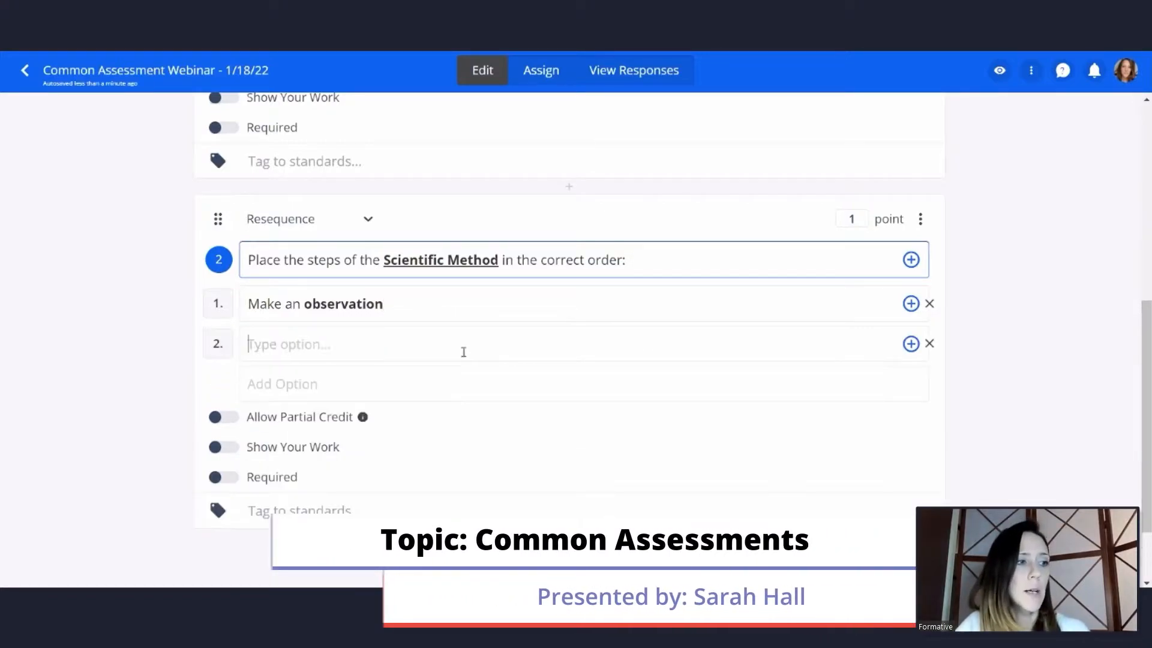
text(Ask a question)
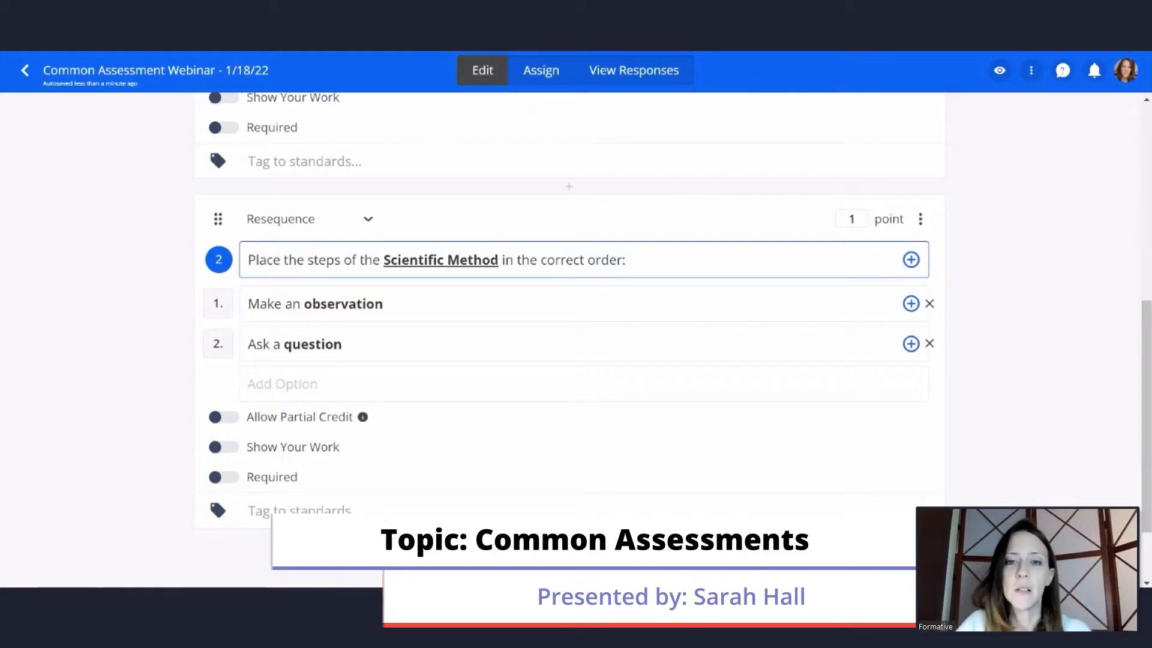
click(302, 382)
right_click(298, 380)
click(365, 267)
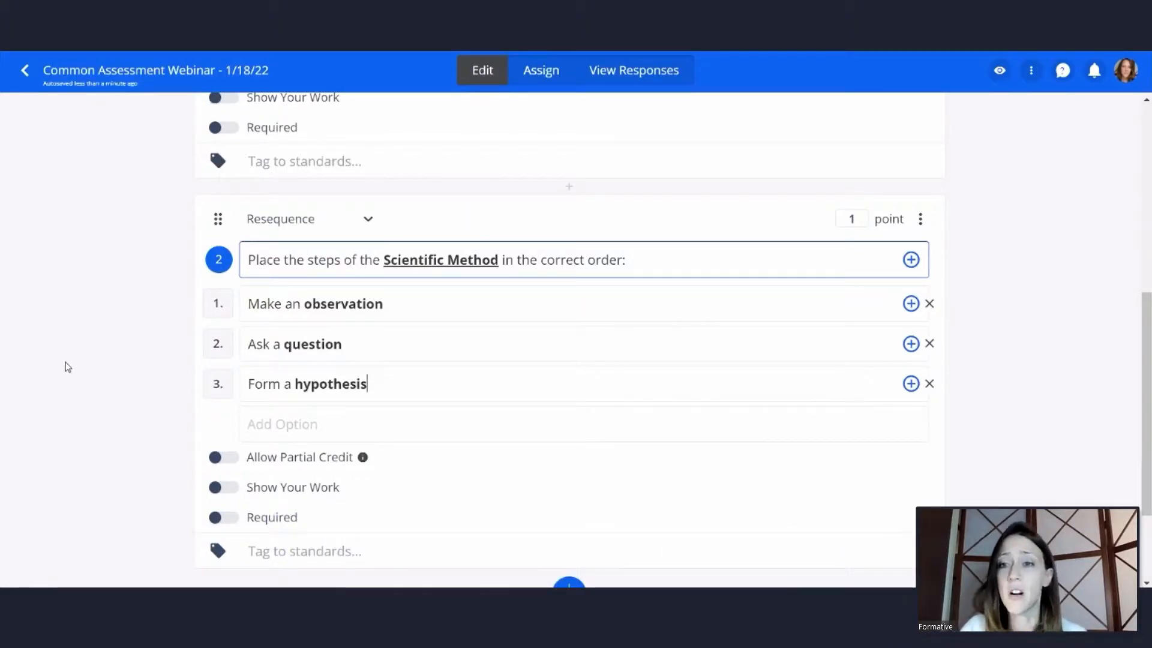
scroll(106, 324, down, 1)
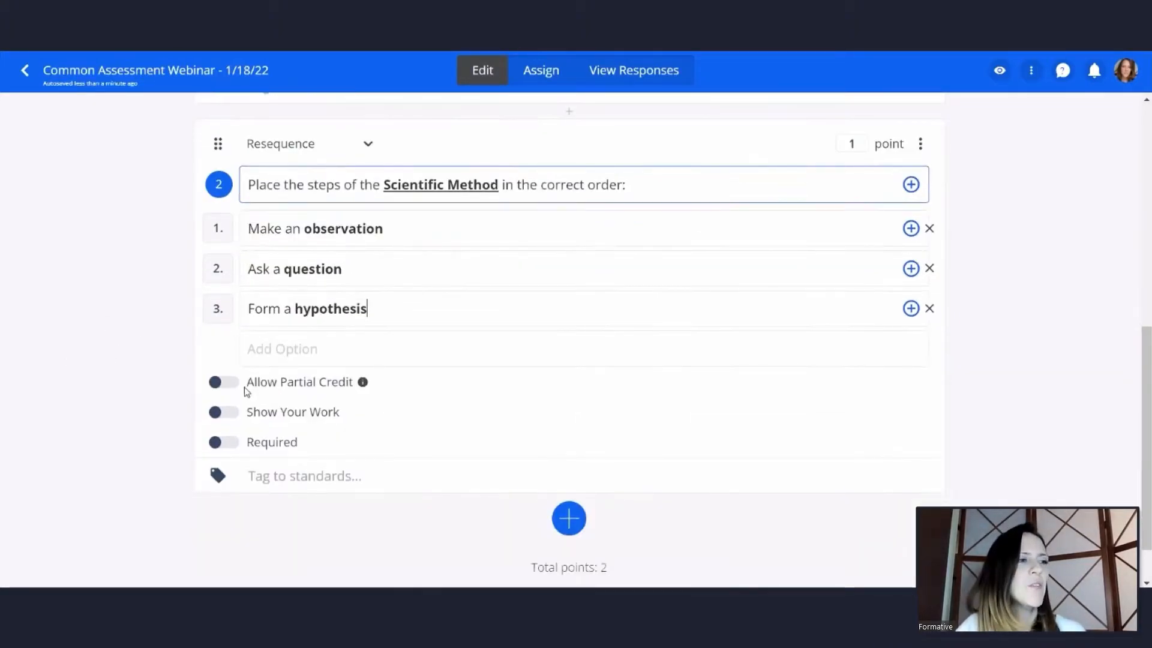
click(221, 384)
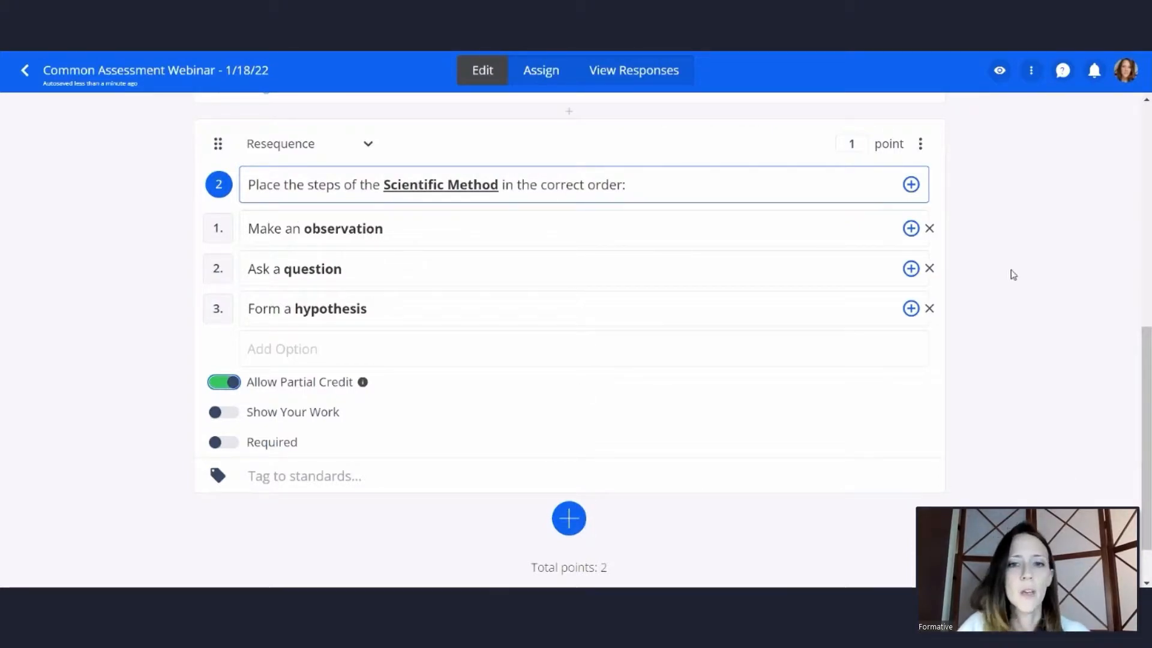
Add a True or False question "Mark this statement True or False: I have used created/assigned a common assessment in Formative." with True as the correct answer
scroll(844, 285, down, 1)
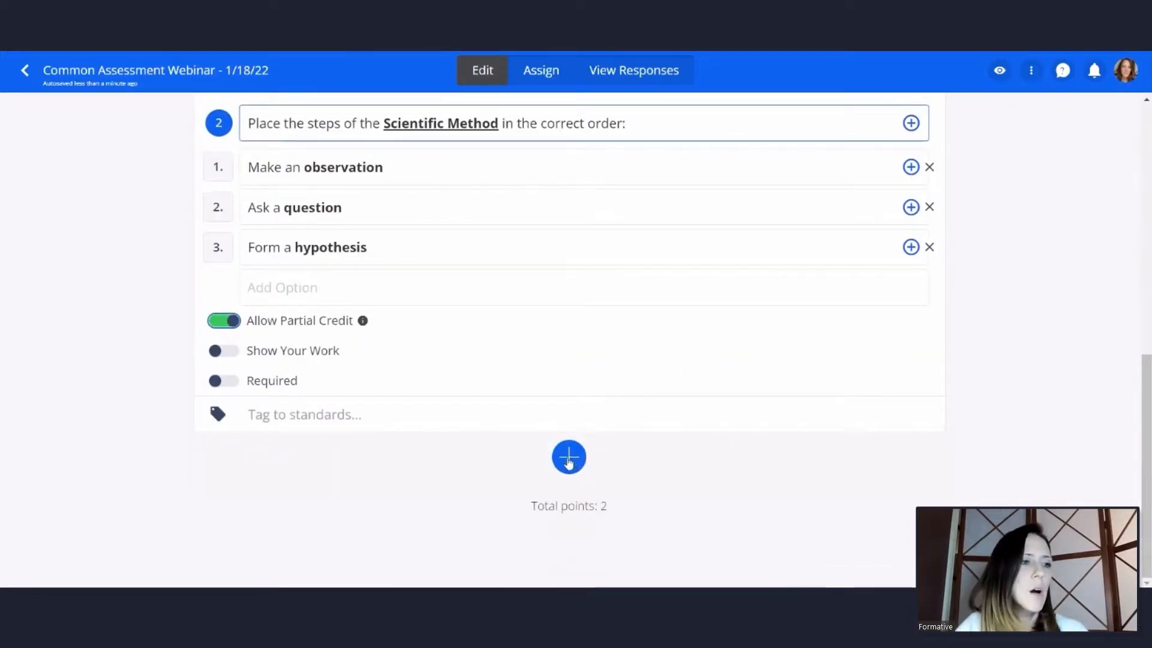
click(569, 459)
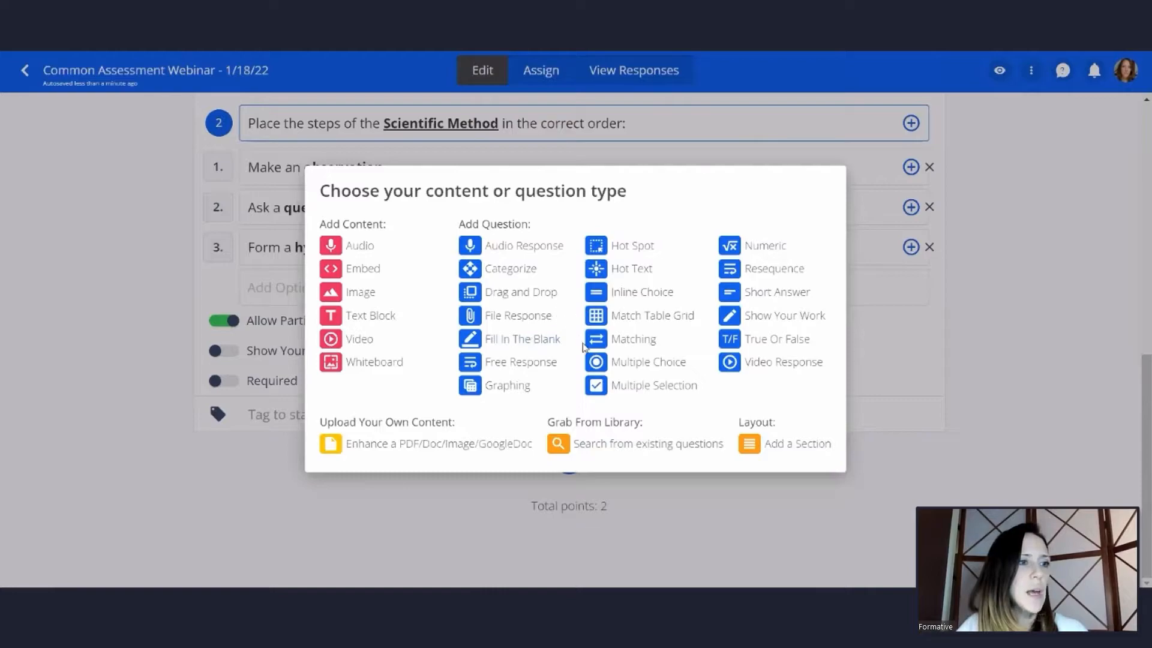
click(760, 341)
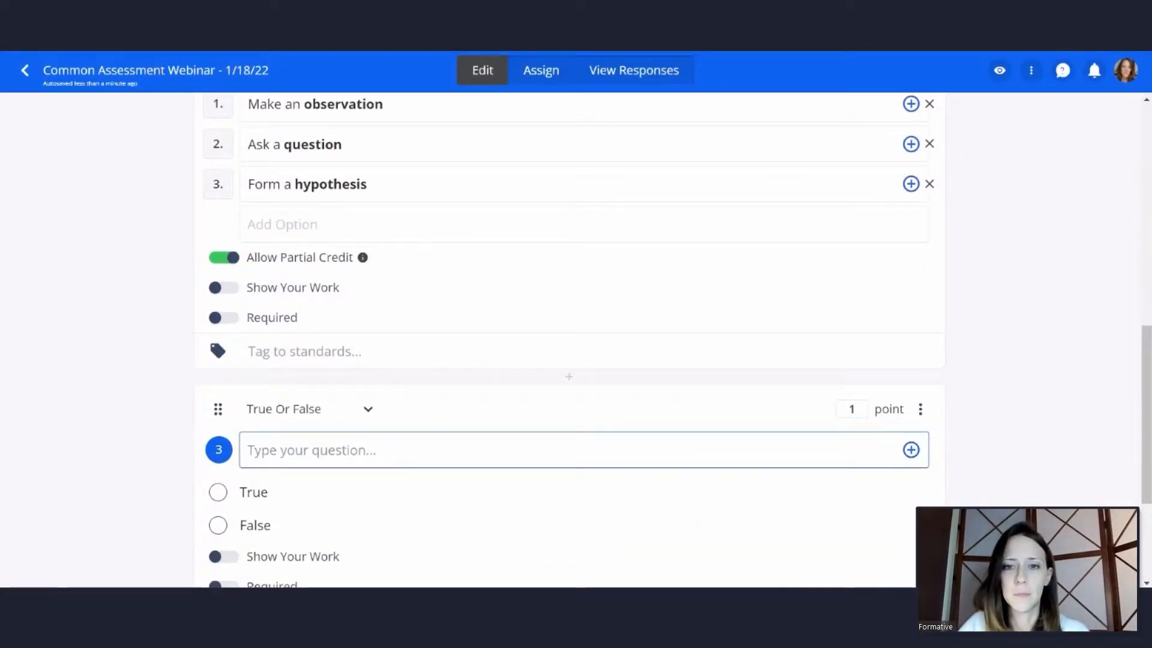
right_click(401, 448)
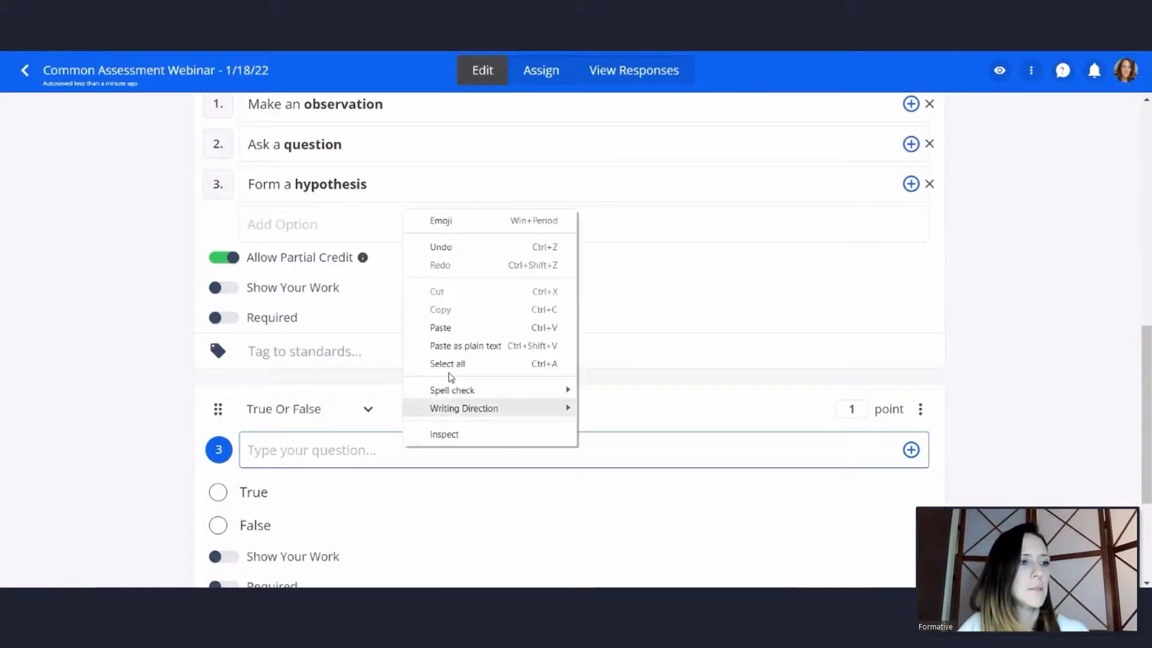
click(465, 327)
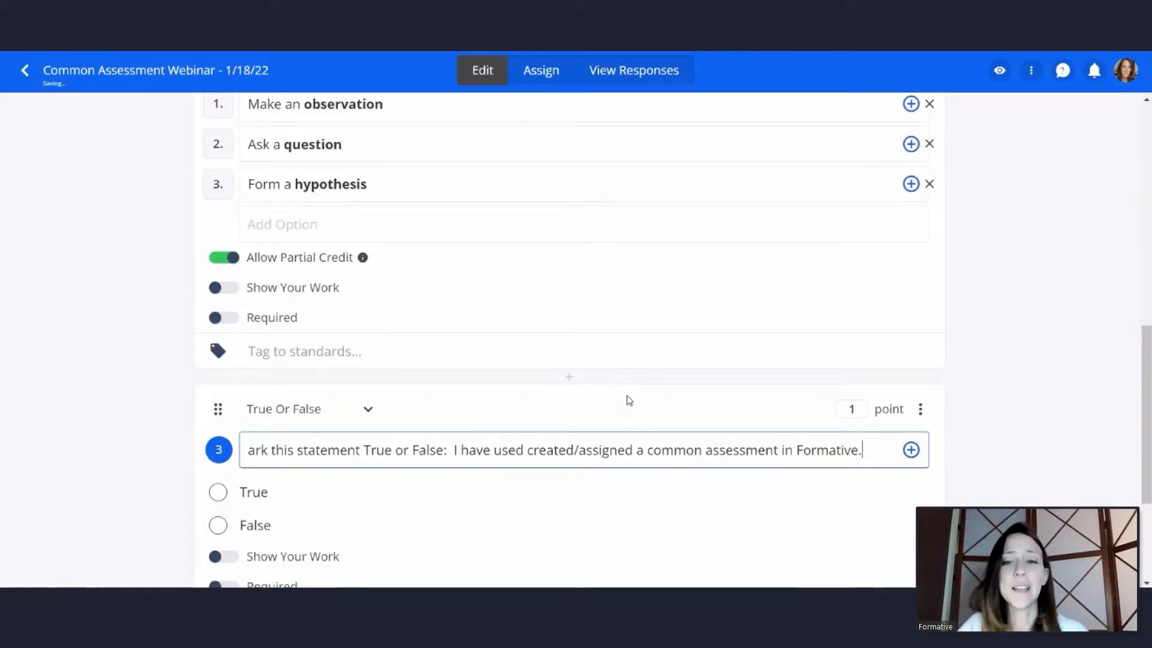
click(379, 444)
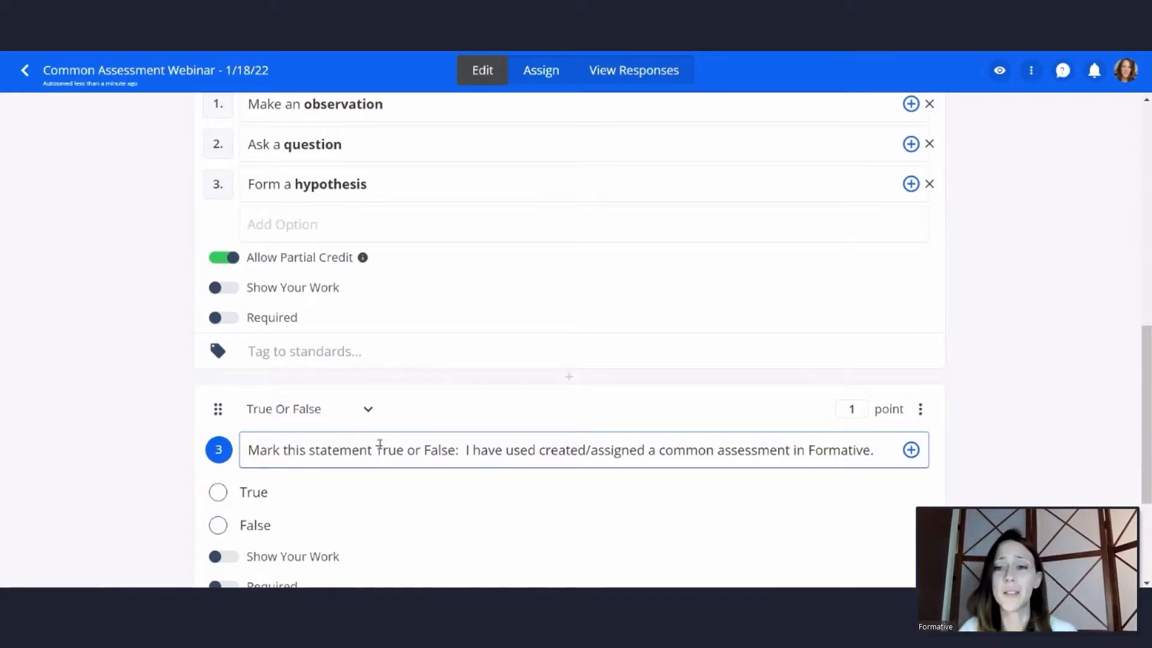
scroll(507, 402, down, 2)
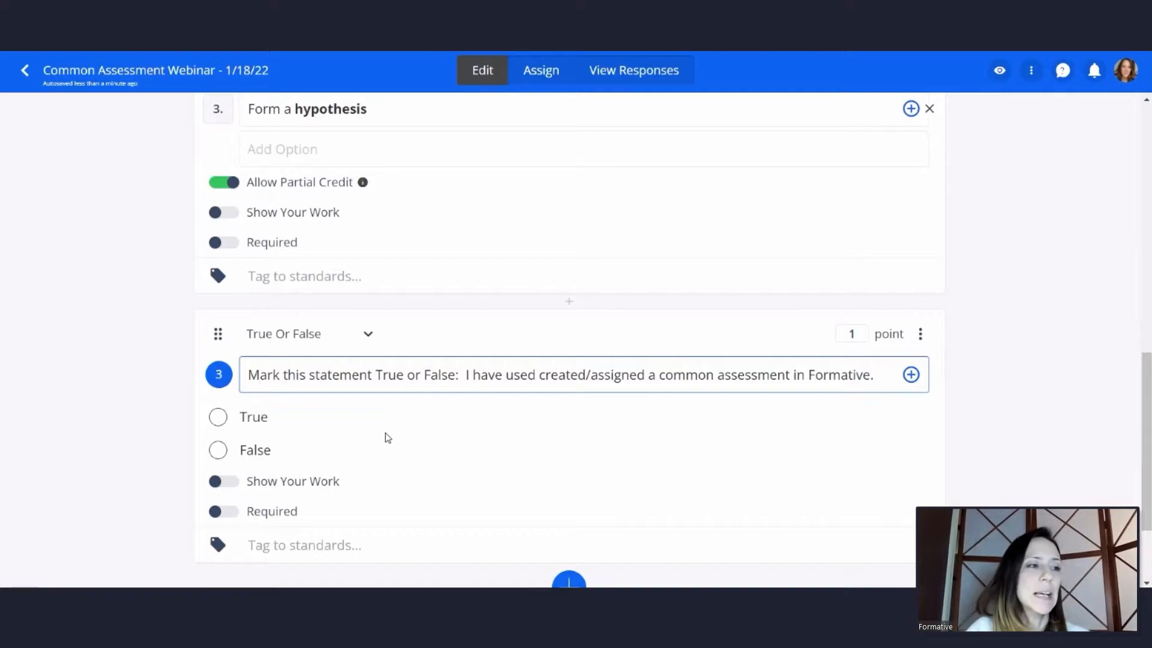
click(219, 418)
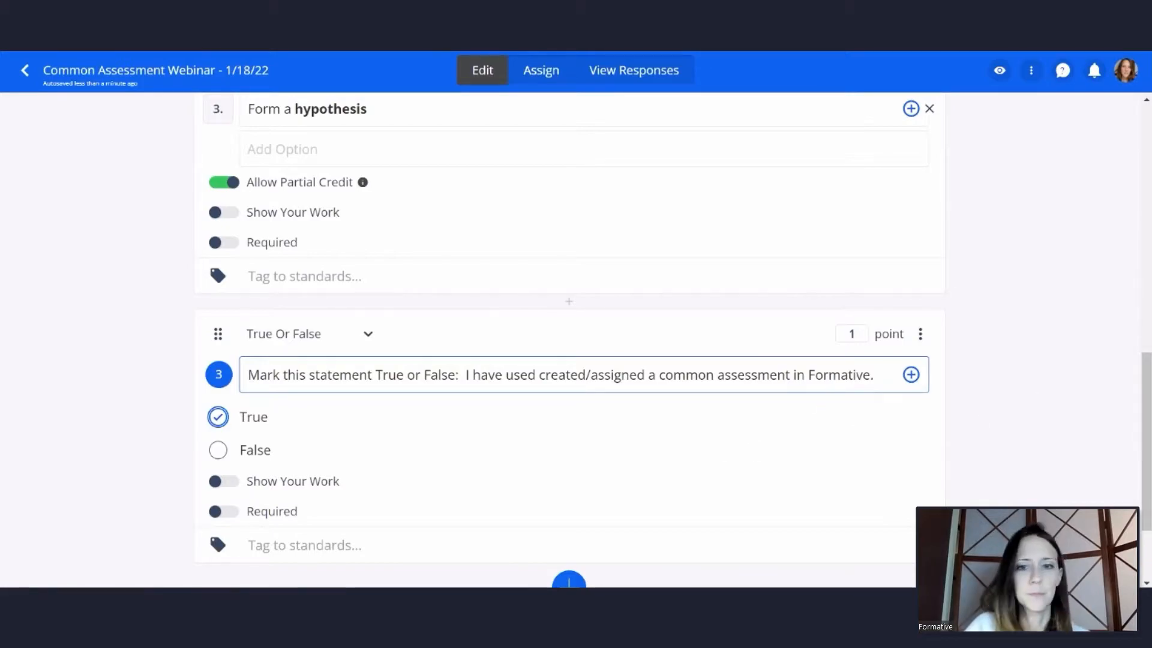
Add a Free Response question reading "Use this space to ask questions or share how you're feeling about Formative!"
scroll(728, 358, down, 1)
scroll(728, 358, down, 2)
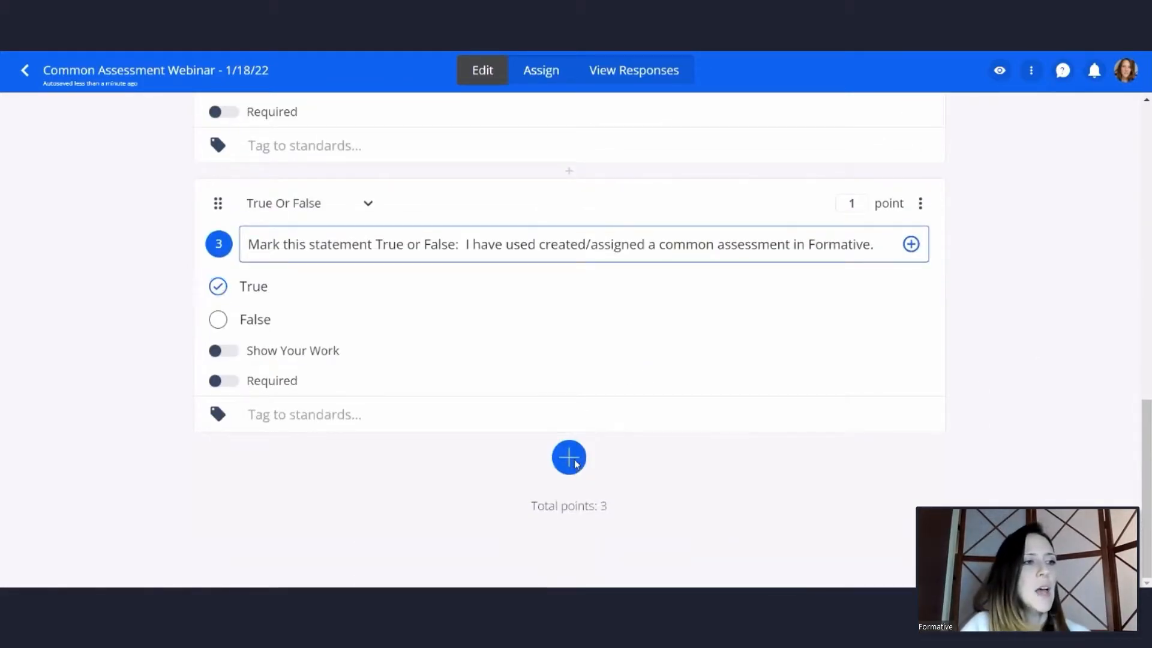
click(571, 463)
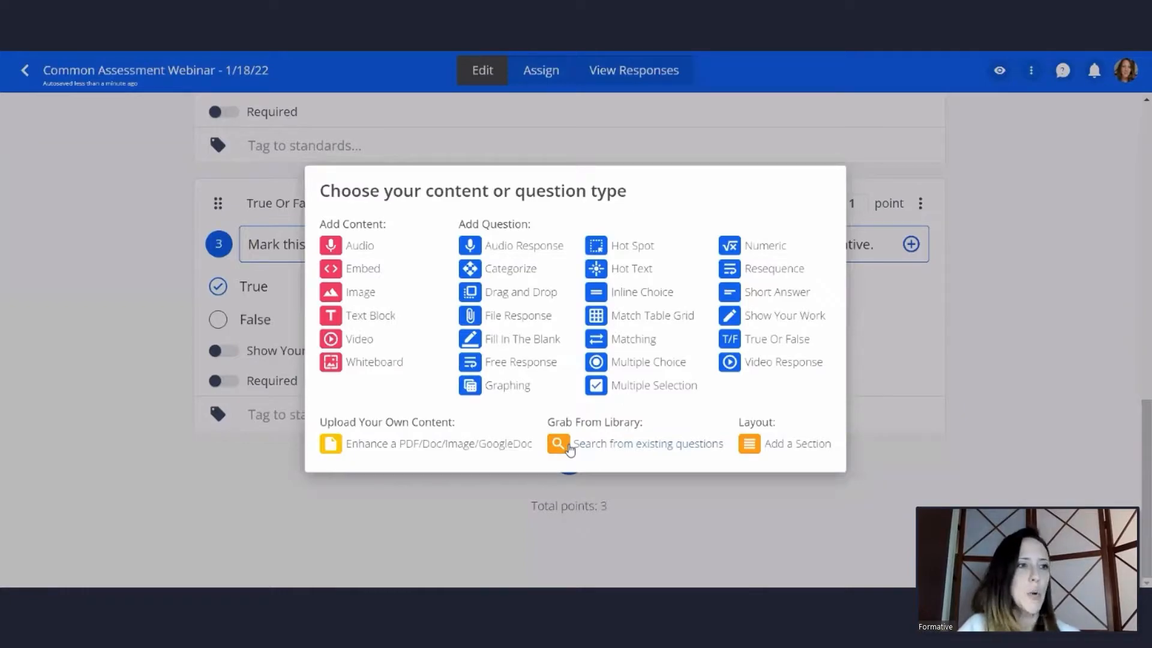
click(515, 364)
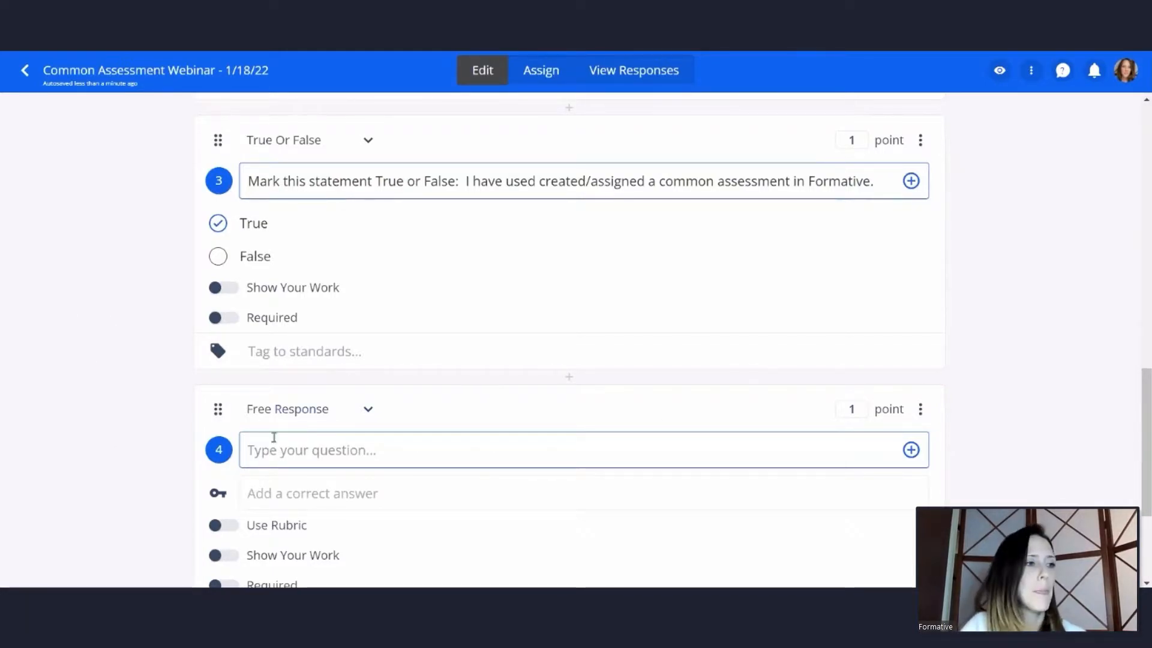
right_click(310, 449)
click(352, 330)
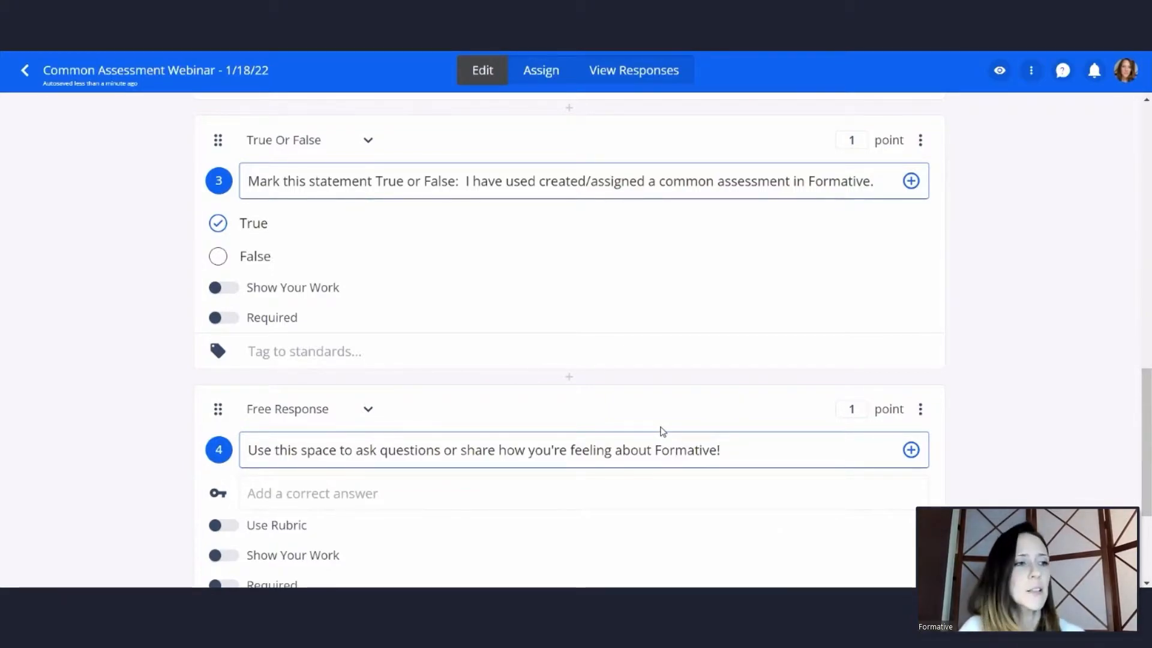
View the assessment's sharing options from the editor and close them without changes
scroll(612, 429, down, 3)
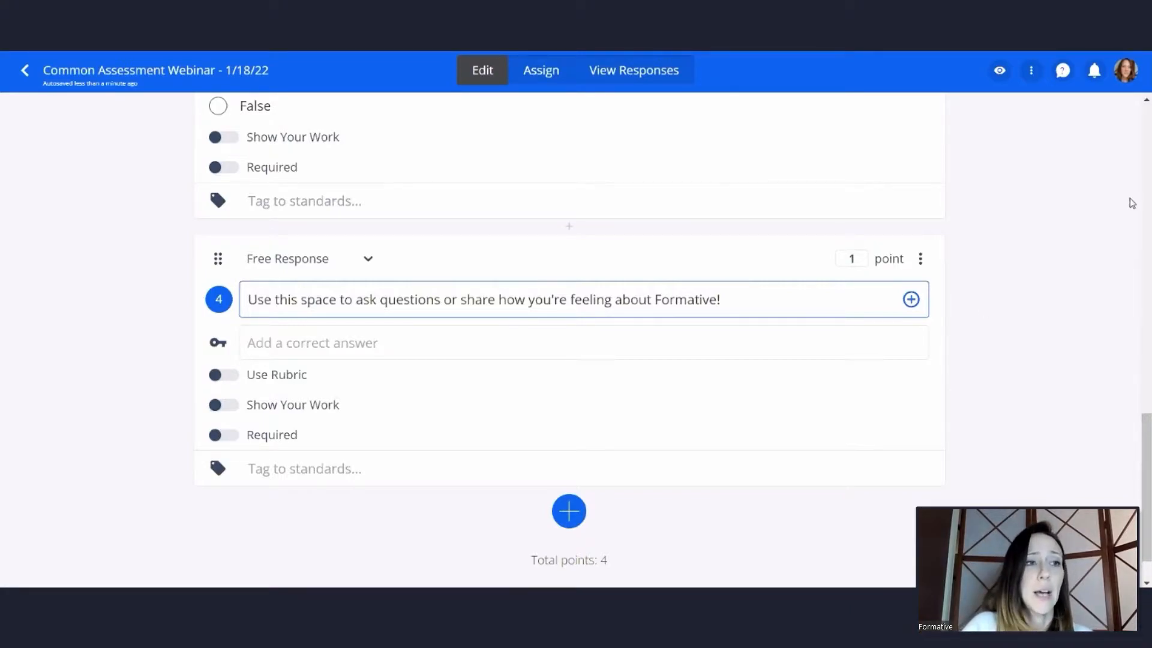
click(1031, 71)
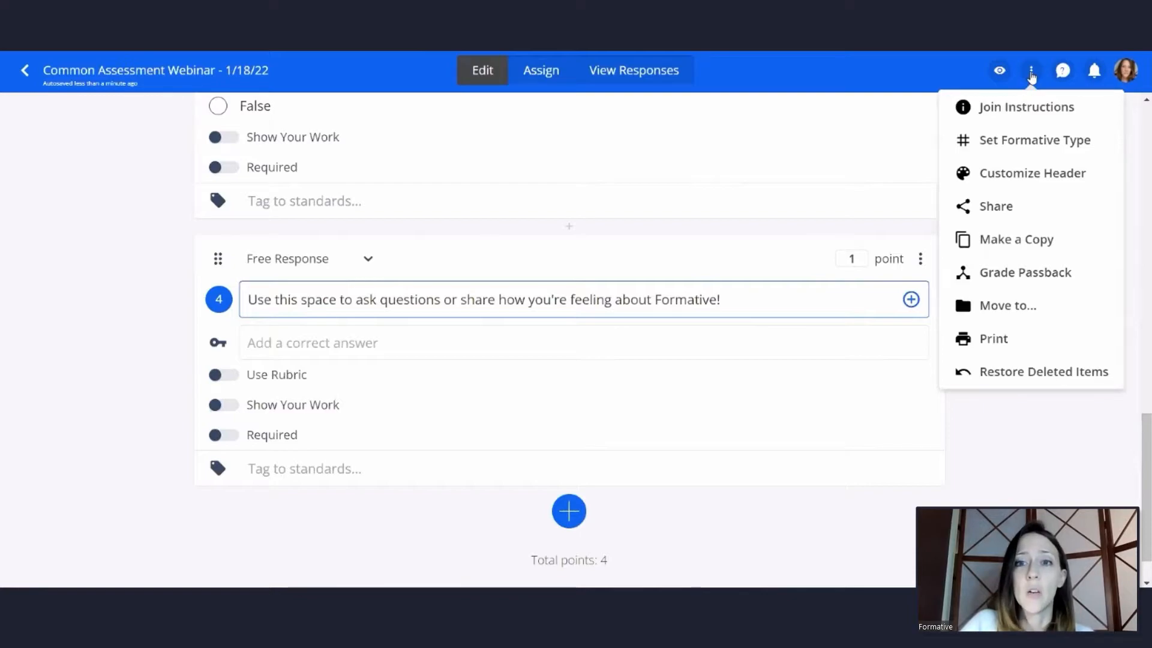
click(999, 206)
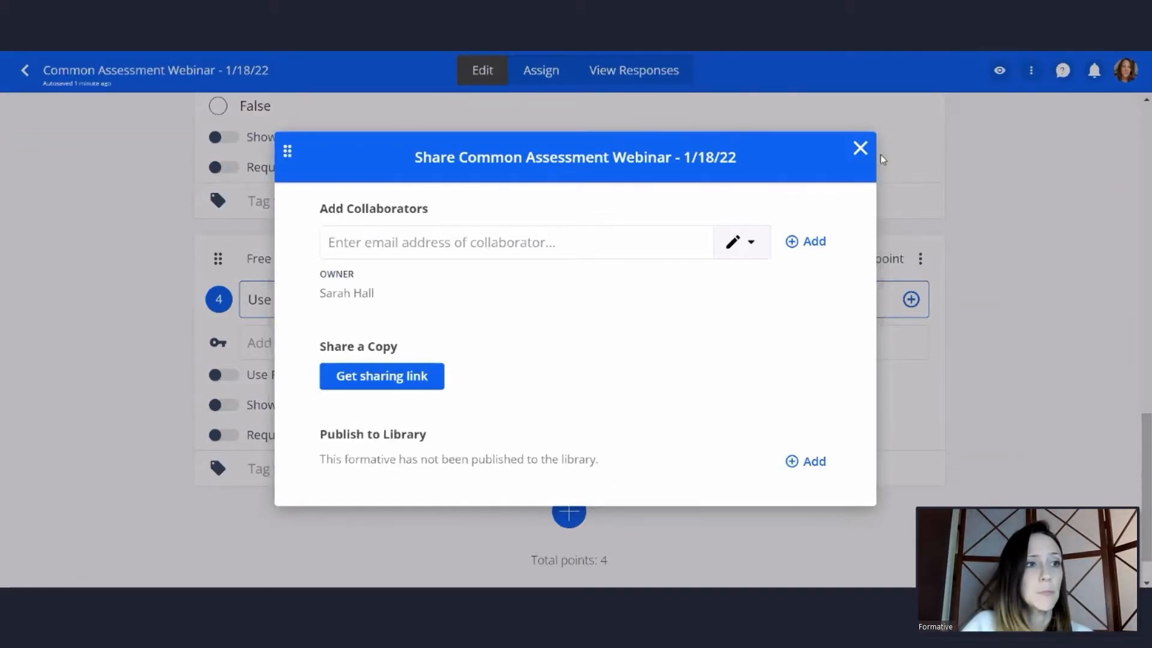
click(859, 150)
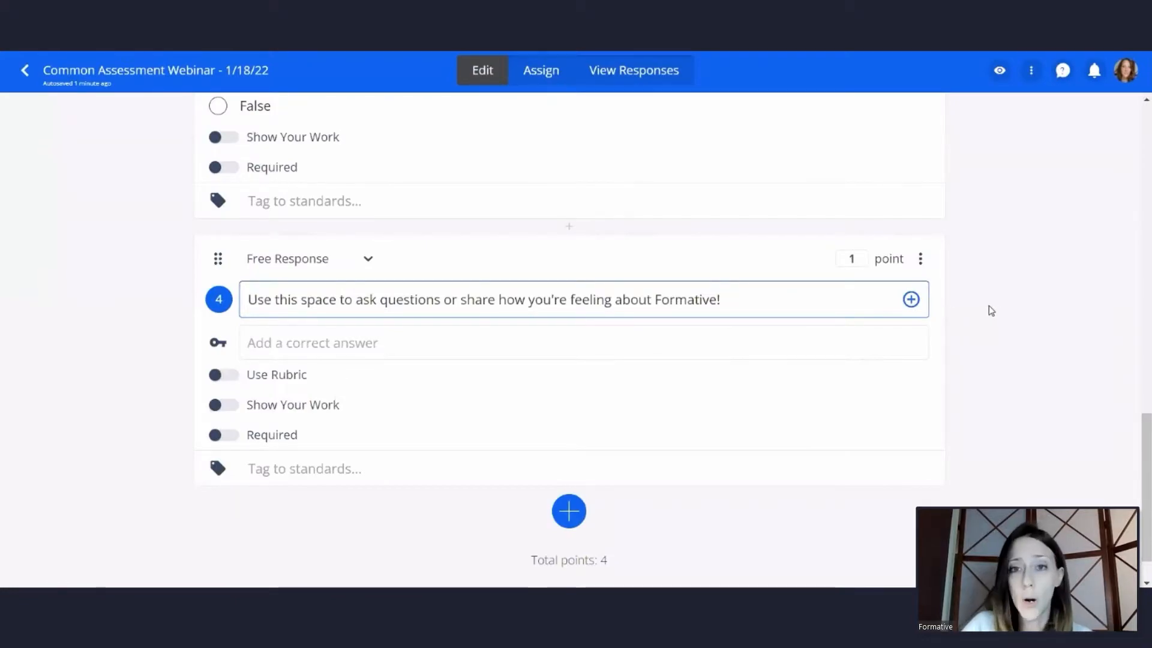
scroll(984, 300, up, 15)
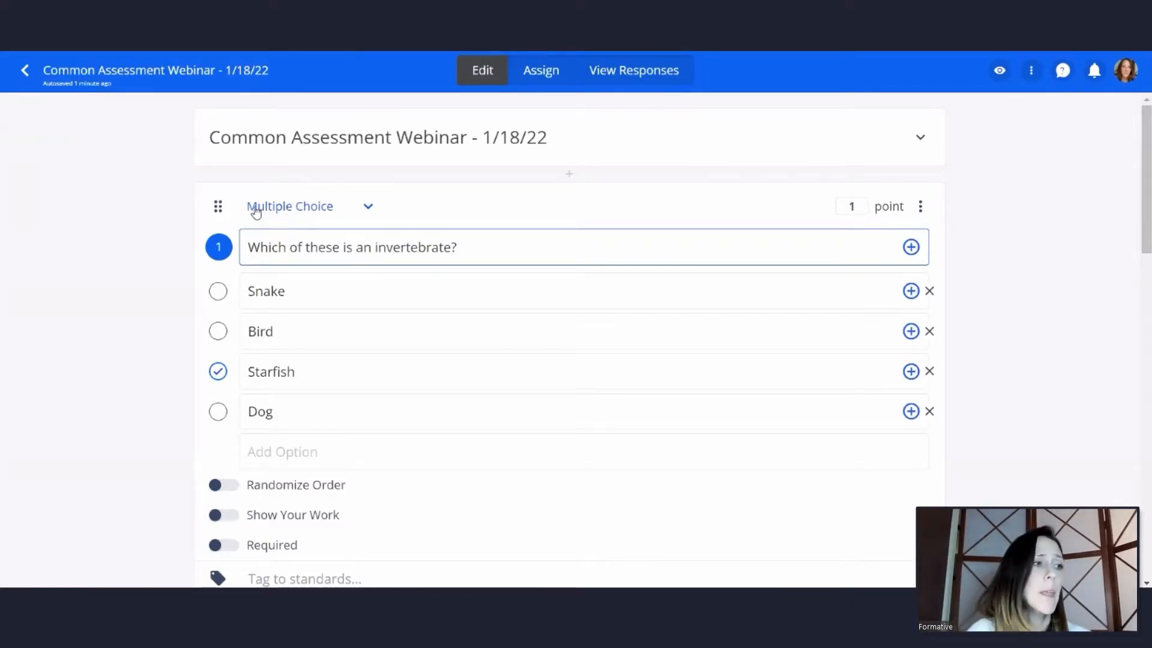
Return to the formatives list and open the library publishing details for "Common Assessment Webinar - 1/18/22"
click(30, 71)
scroll(168, 258, down, 3)
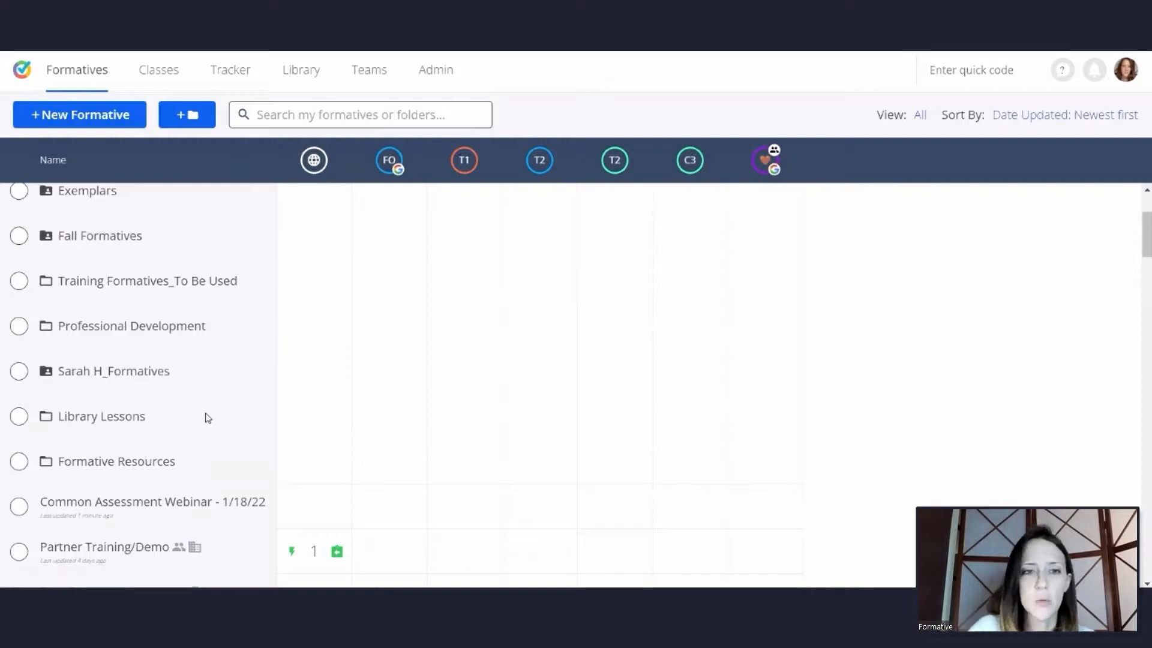
scroll(206, 420, down, 1)
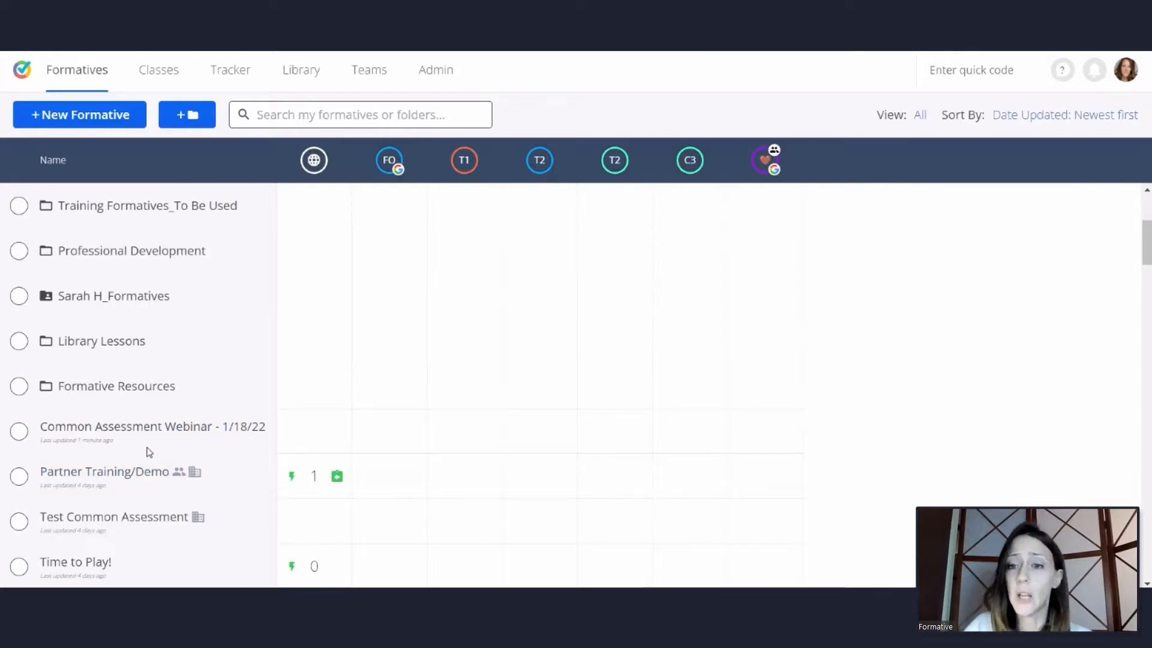
click(20, 431)
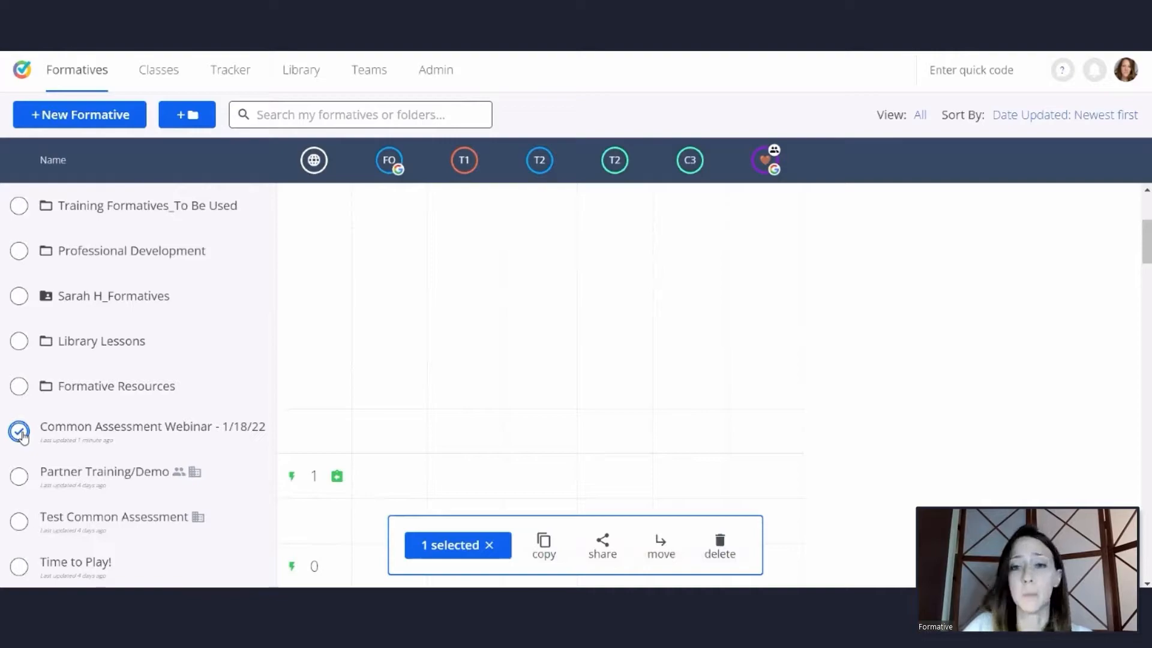
click(603, 548)
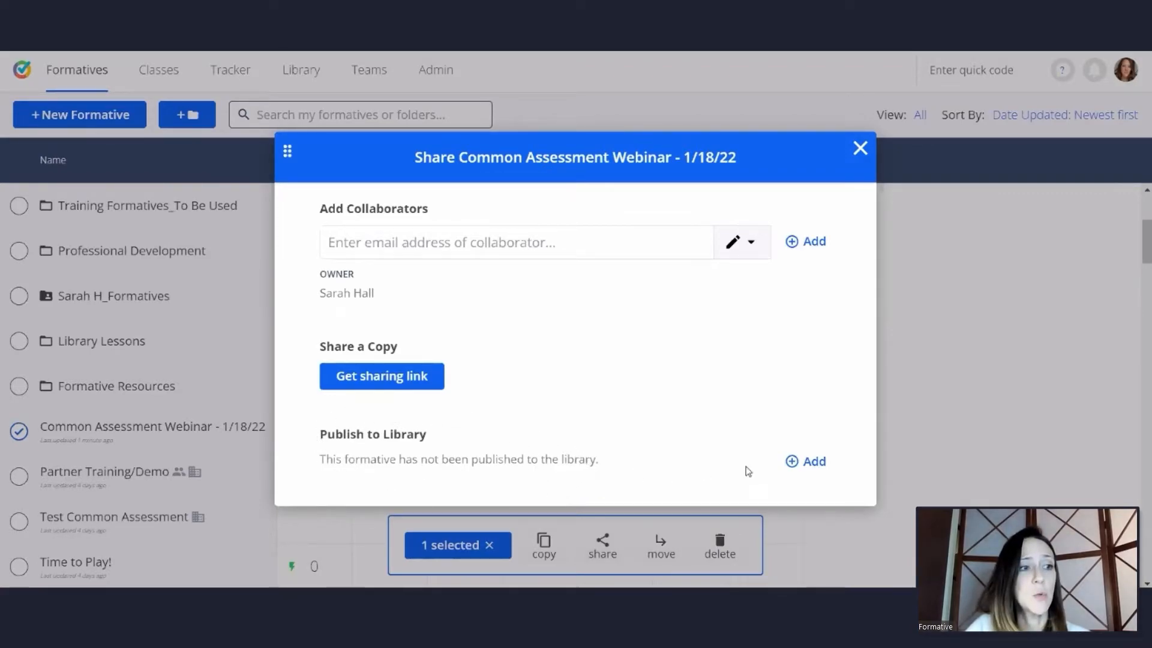
click(815, 462)
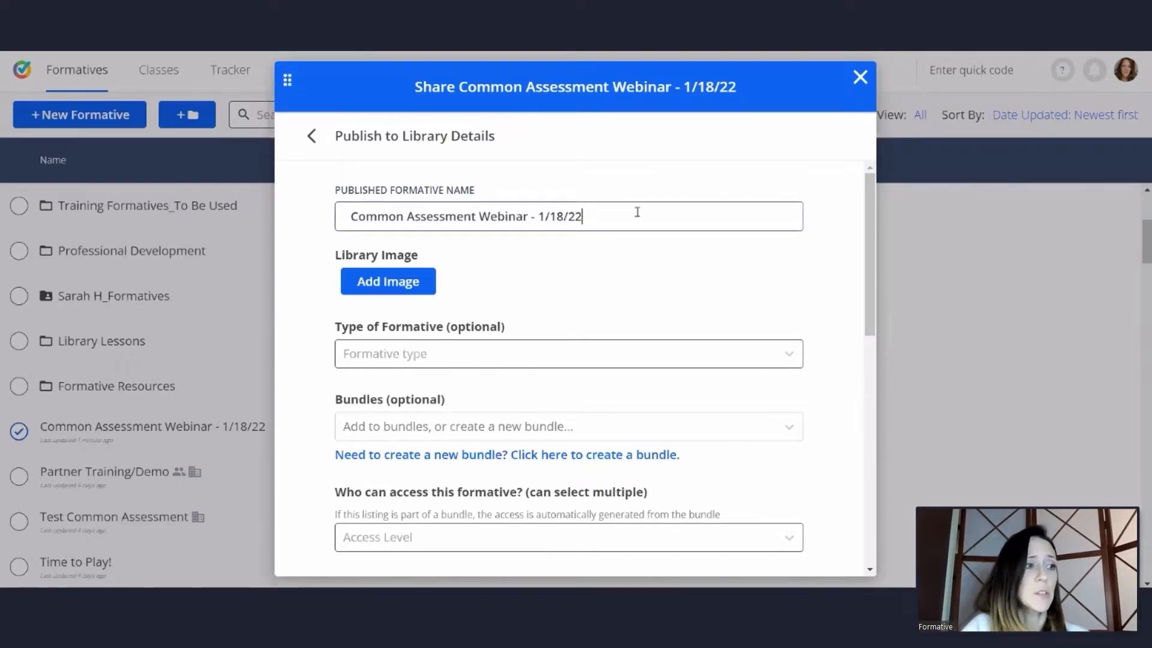
Set the type of formative to pre-assessment in the library publishing details
scroll(638, 212, down, 1)
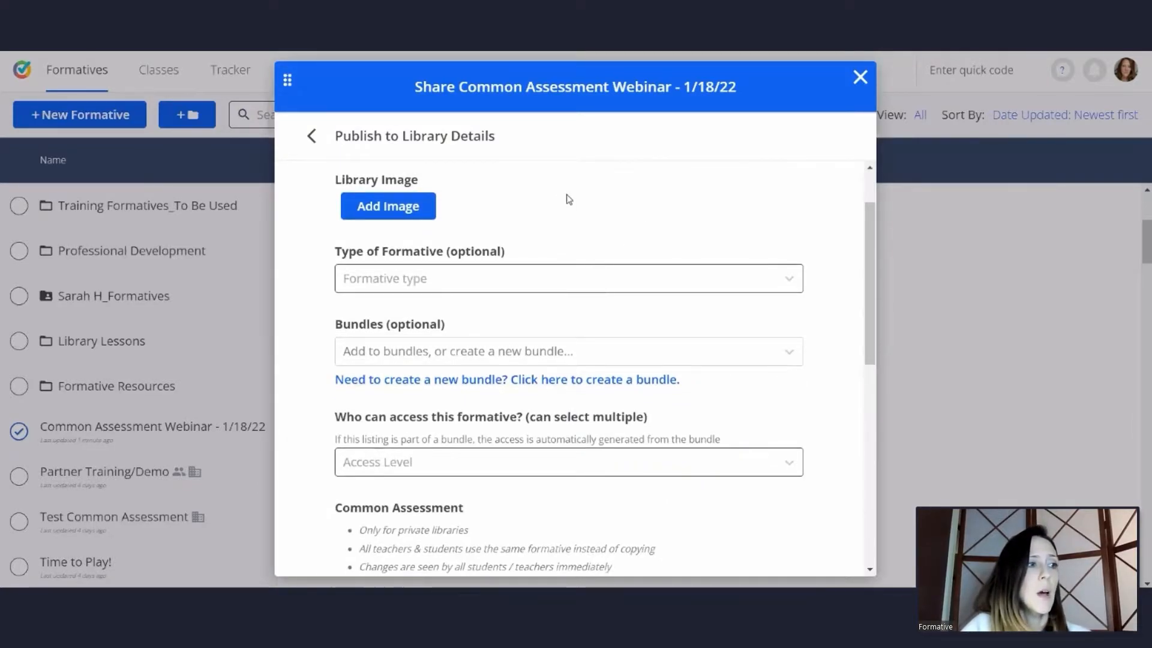
scroll(330, 203, up, 1)
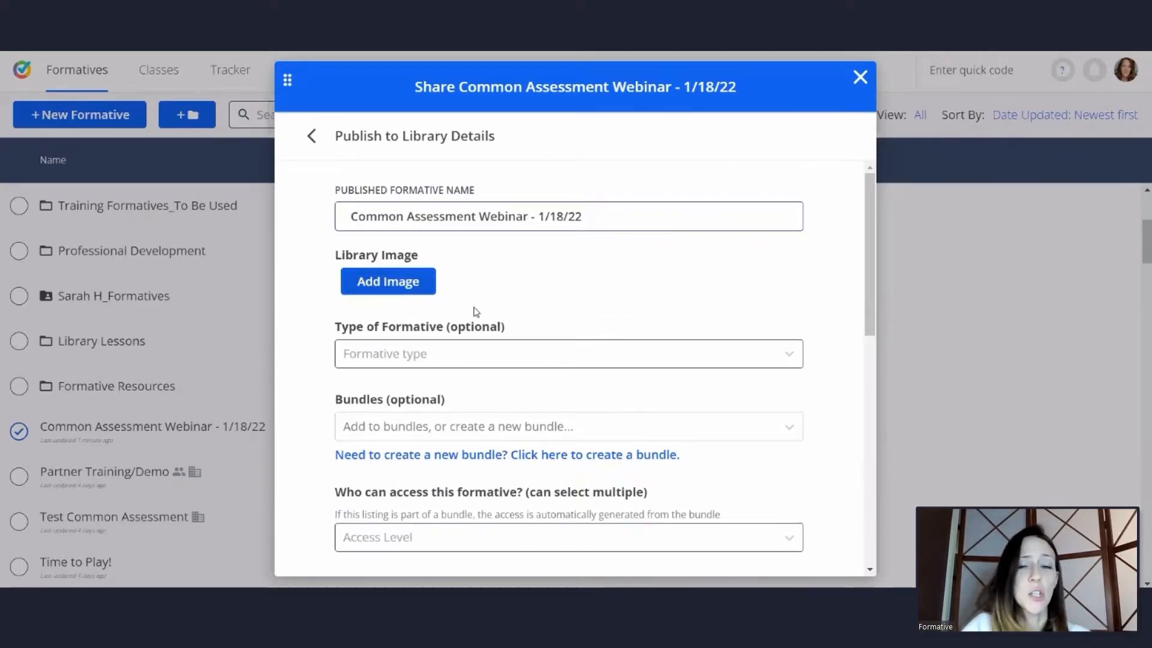
click(544, 355)
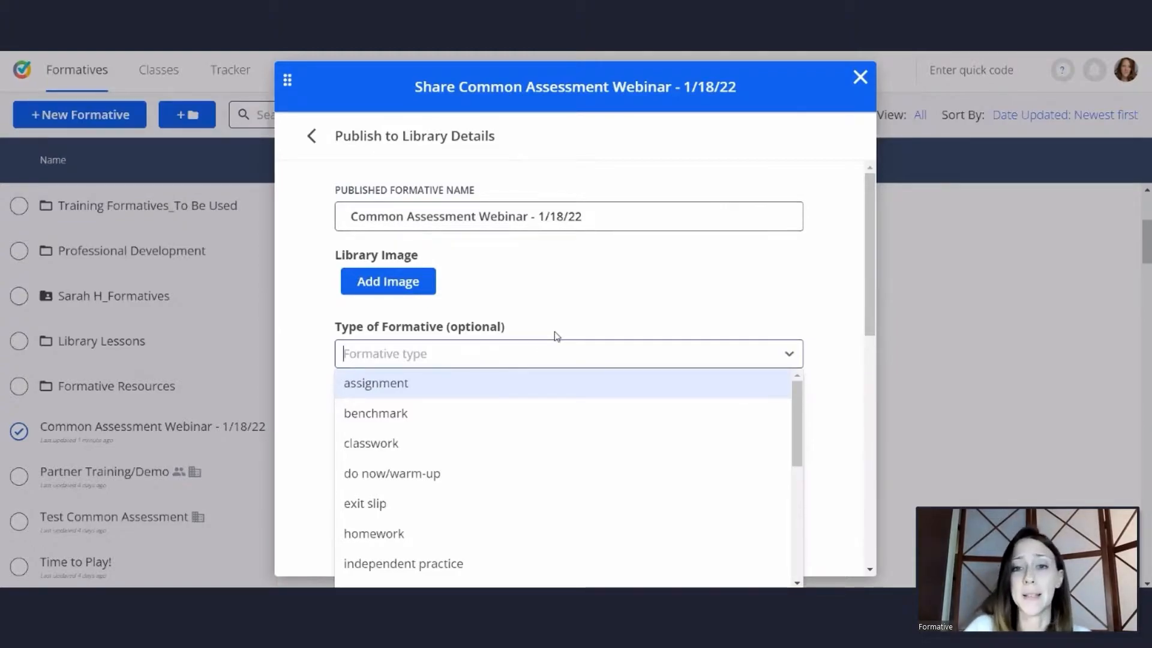
scroll(541, 408, down, 4)
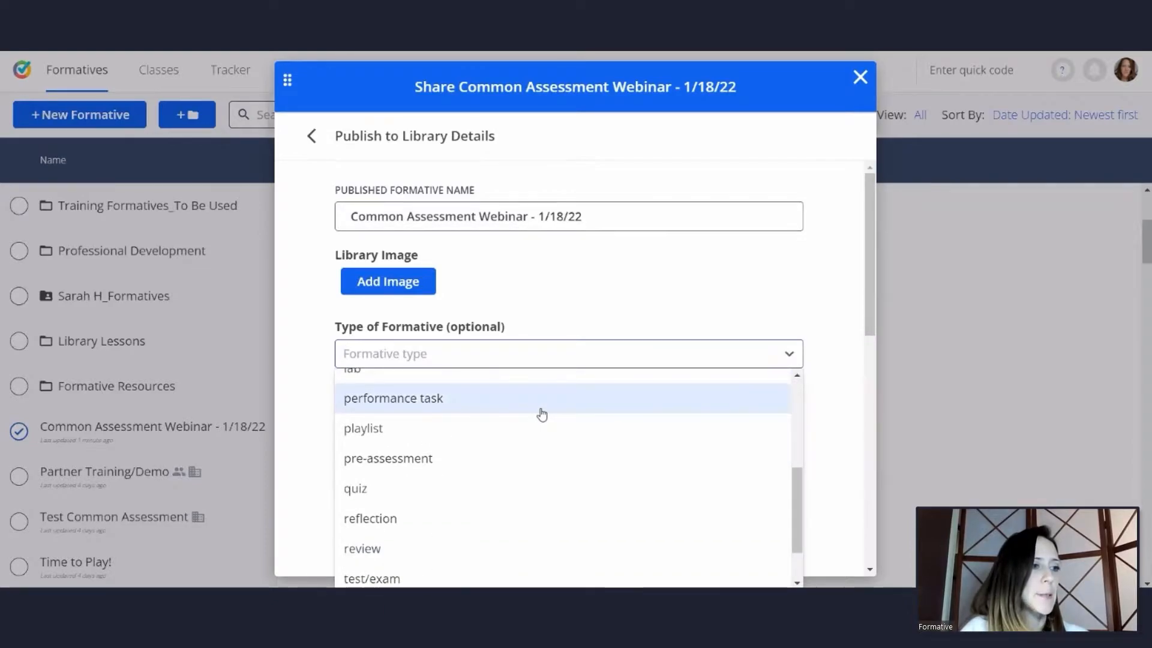
click(506, 463)
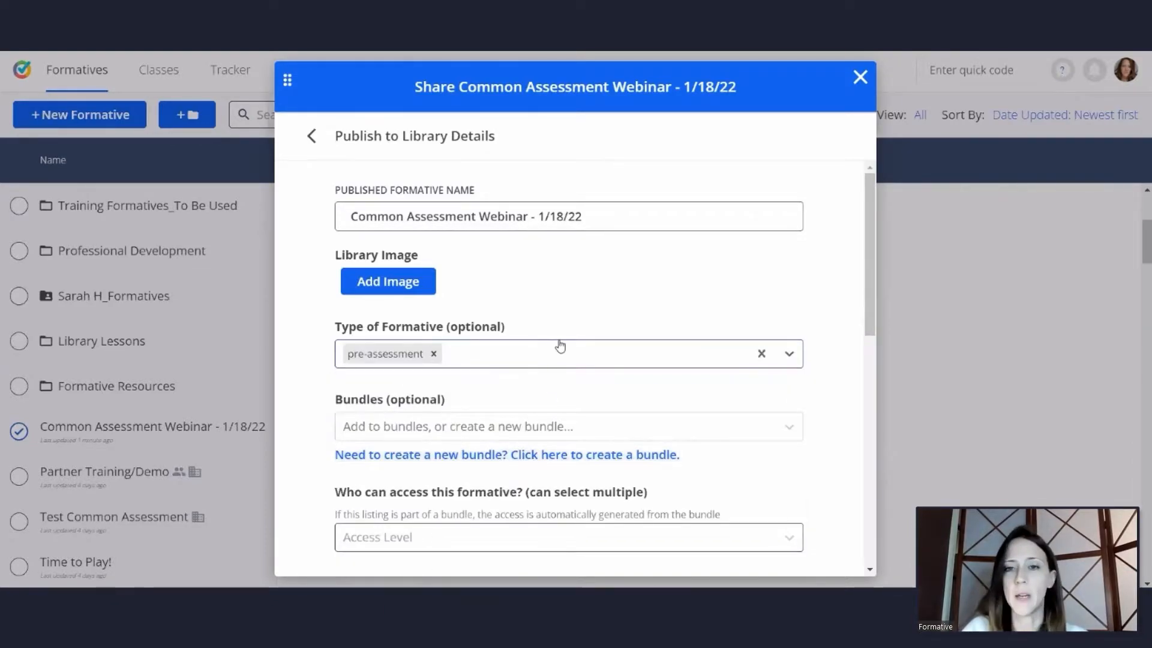
Give Formative Academy access to the formative and enable publishing it as a common assessment
scroll(560, 347, down, 3)
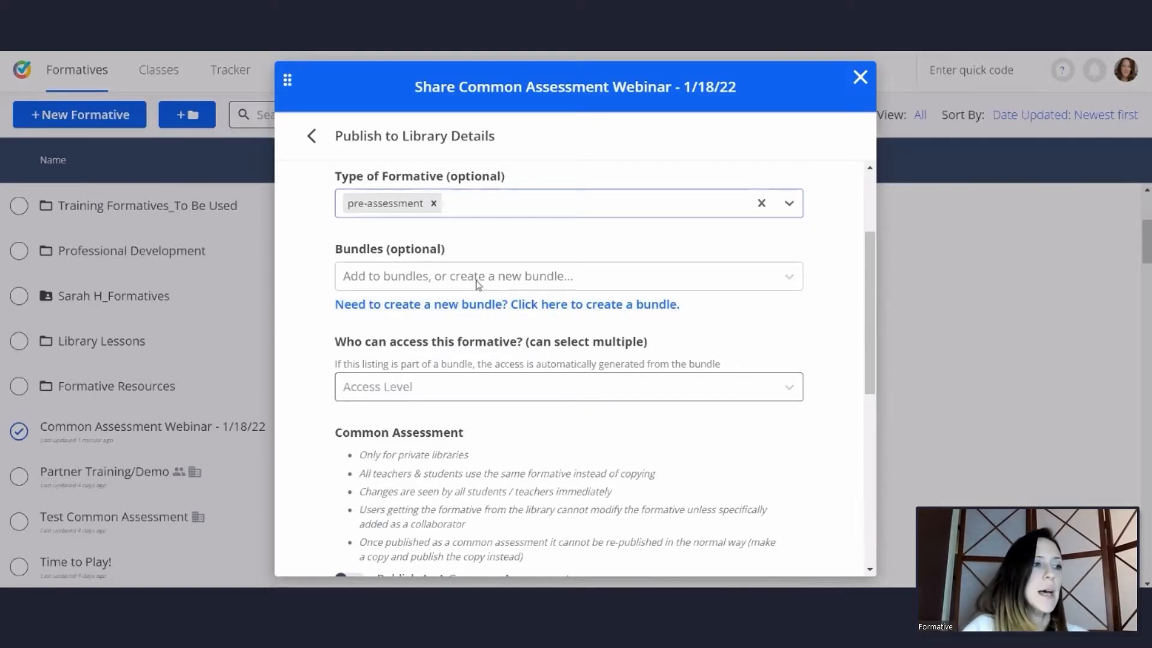
click(734, 396)
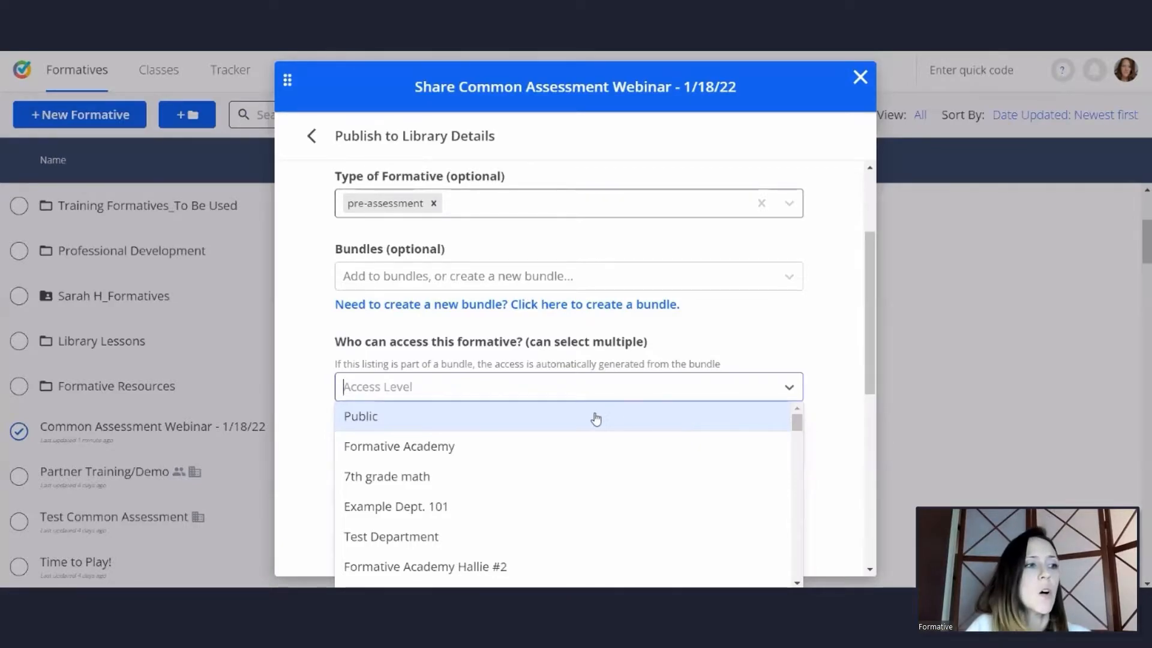
scroll(567, 414, down, 2)
scroll(576, 411, up, 2)
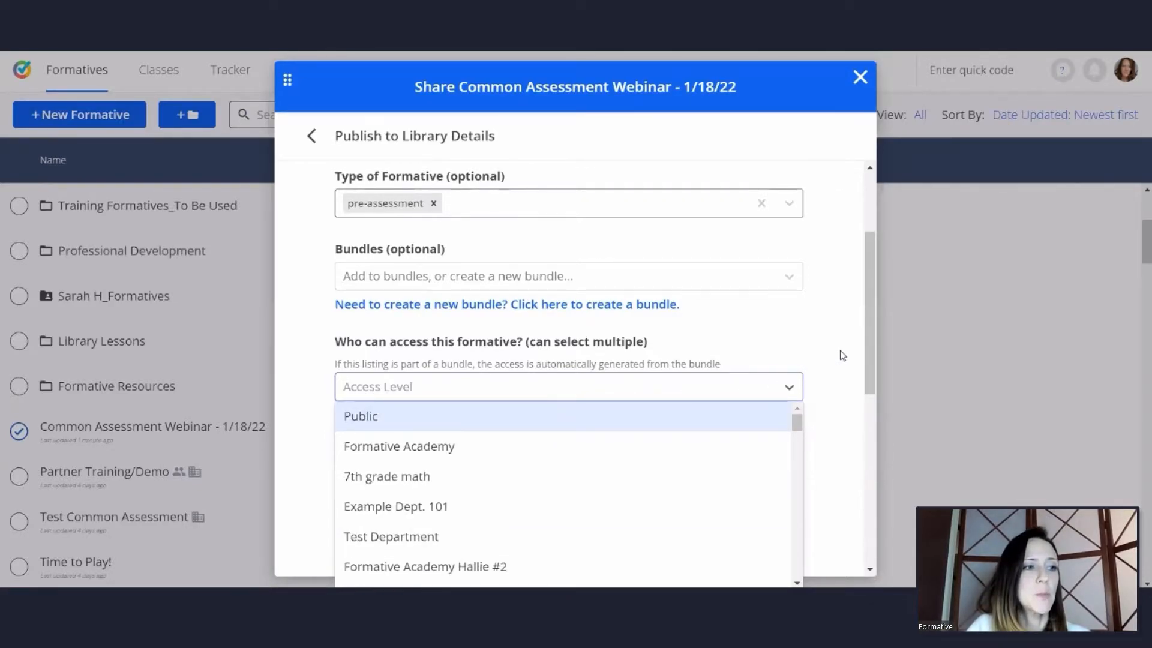
scroll(838, 352, down, 2)
scroll(593, 262, up, 2)
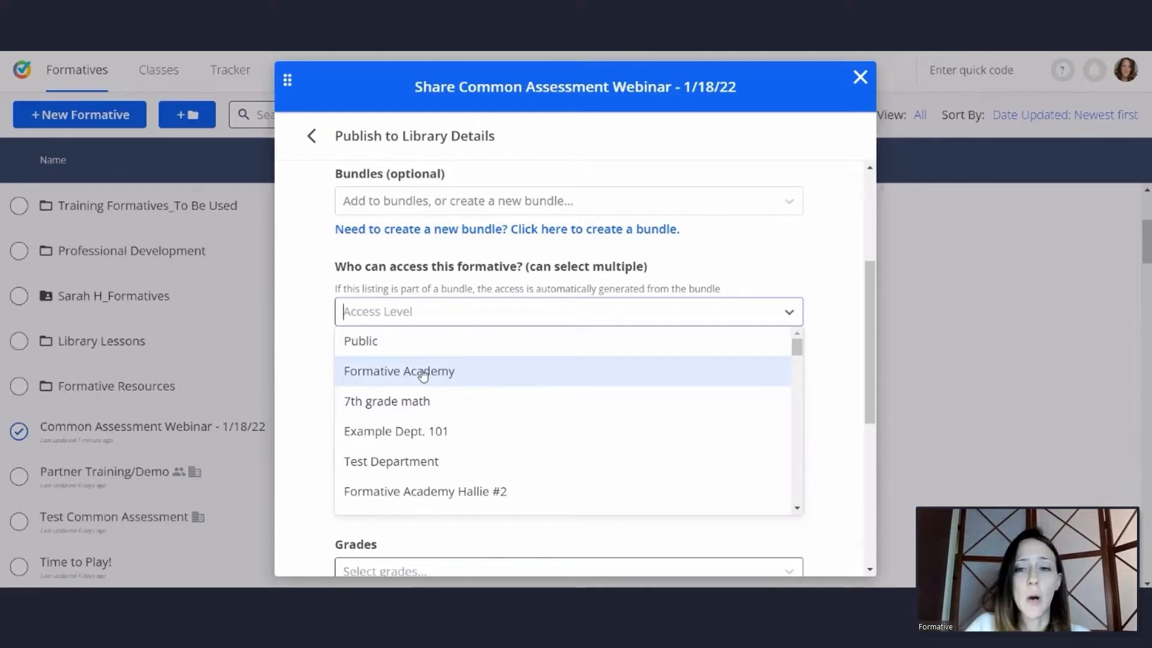
click(423, 372)
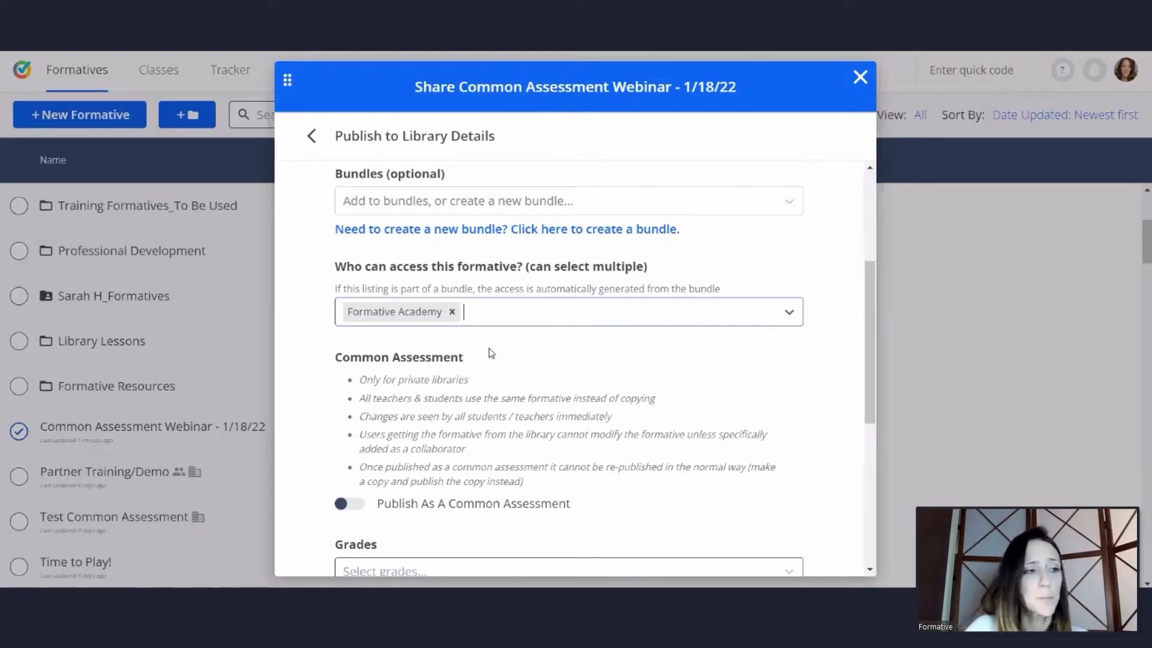
scroll(535, 342, down, 3)
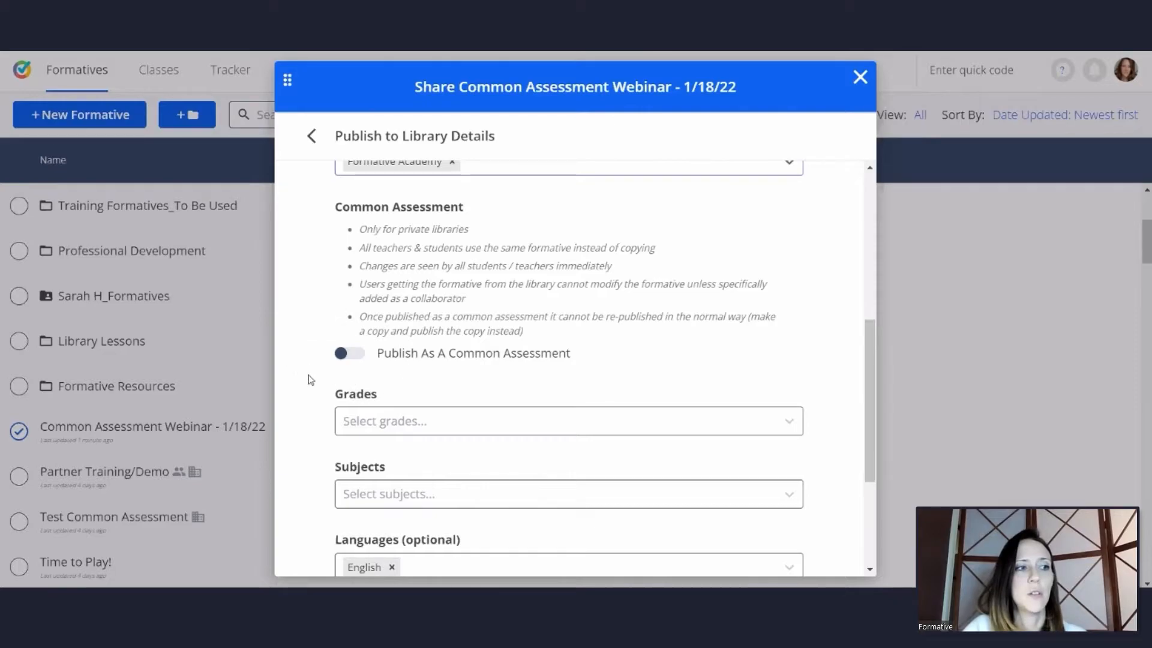
click(348, 354)
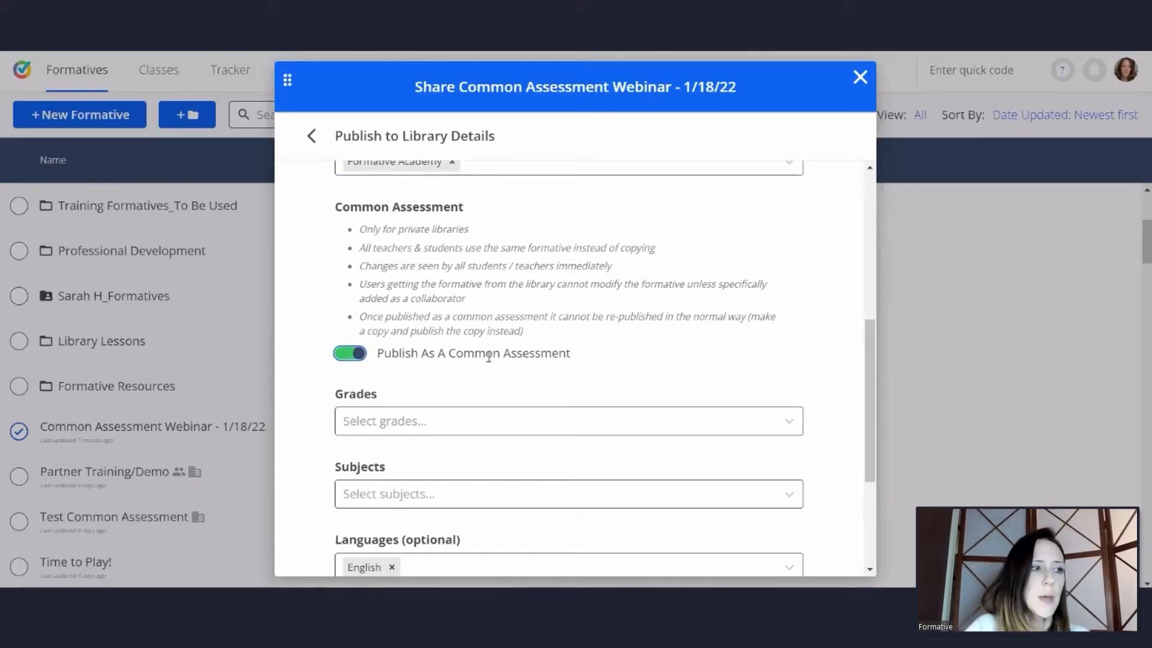
Set the publication's grade to Kindergarten and its subject to Algebra I
scroll(490, 357, down, 3)
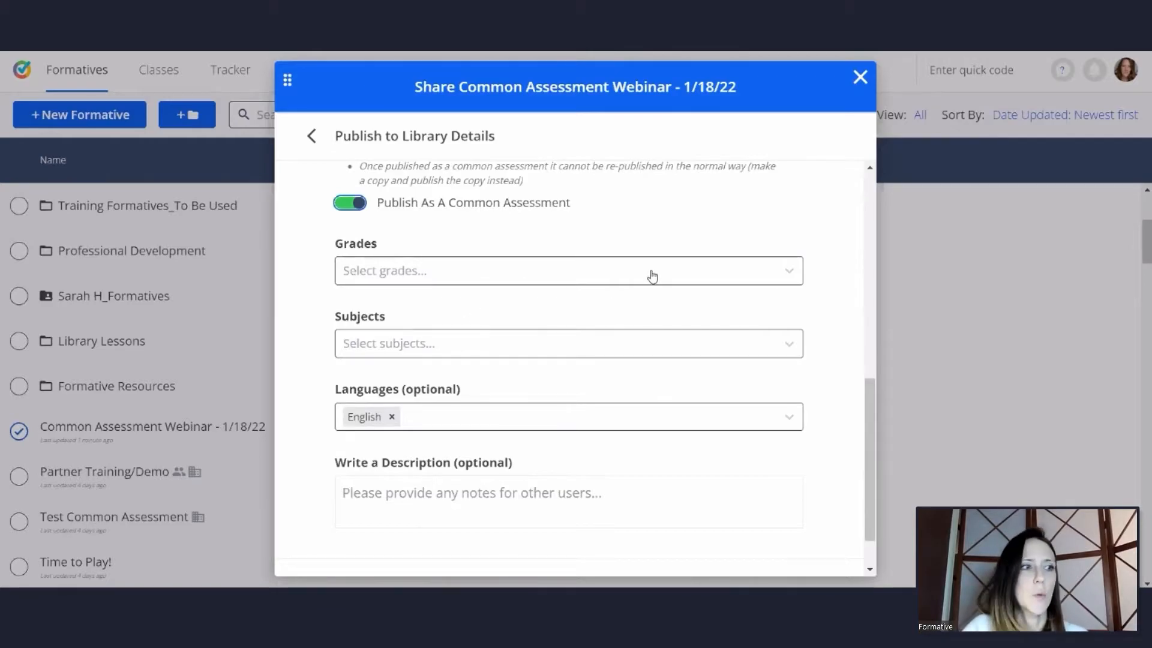
click(577, 272)
scroll(574, 345, down, 3)
scroll(571, 354, up, 3)
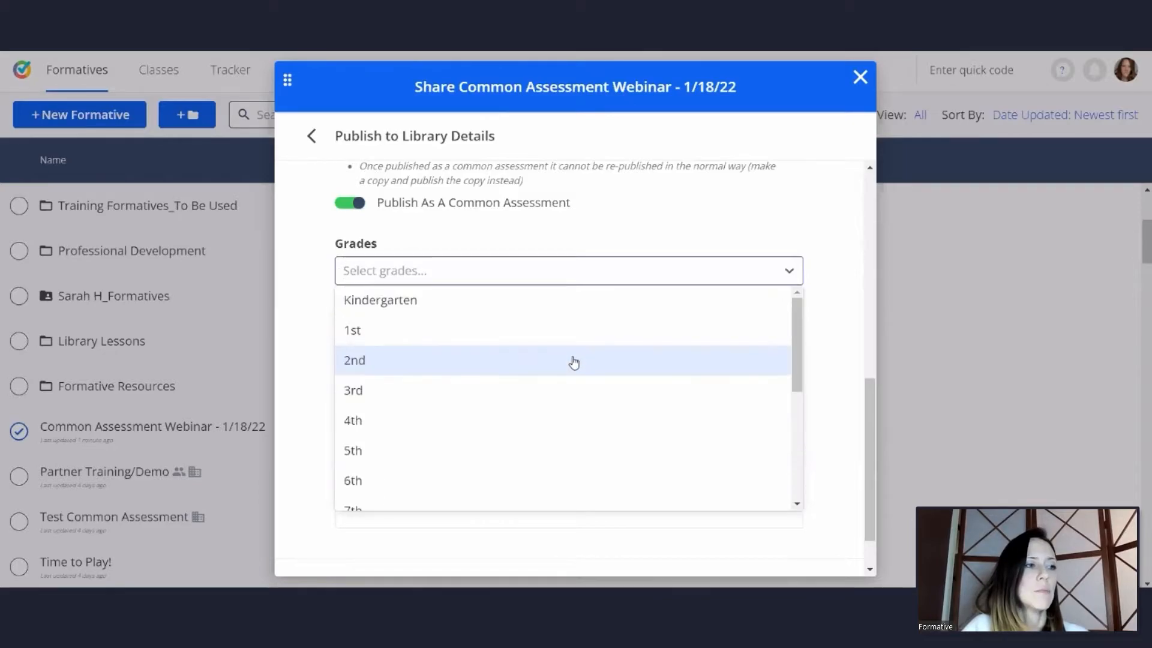
click(446, 309)
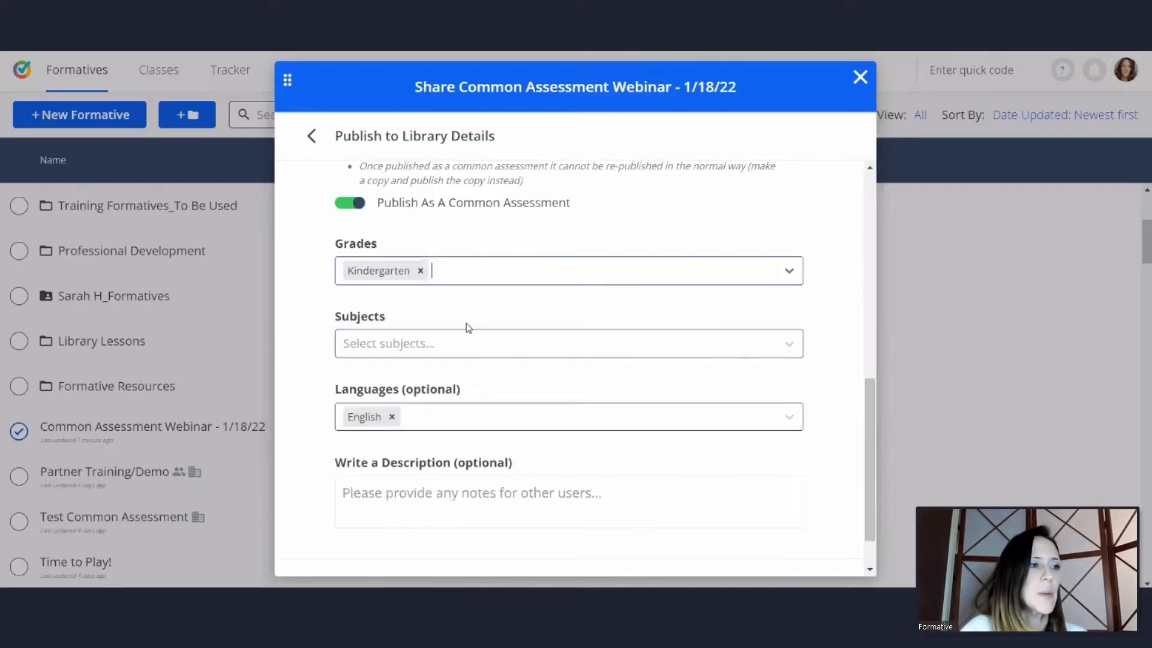
click(471, 351)
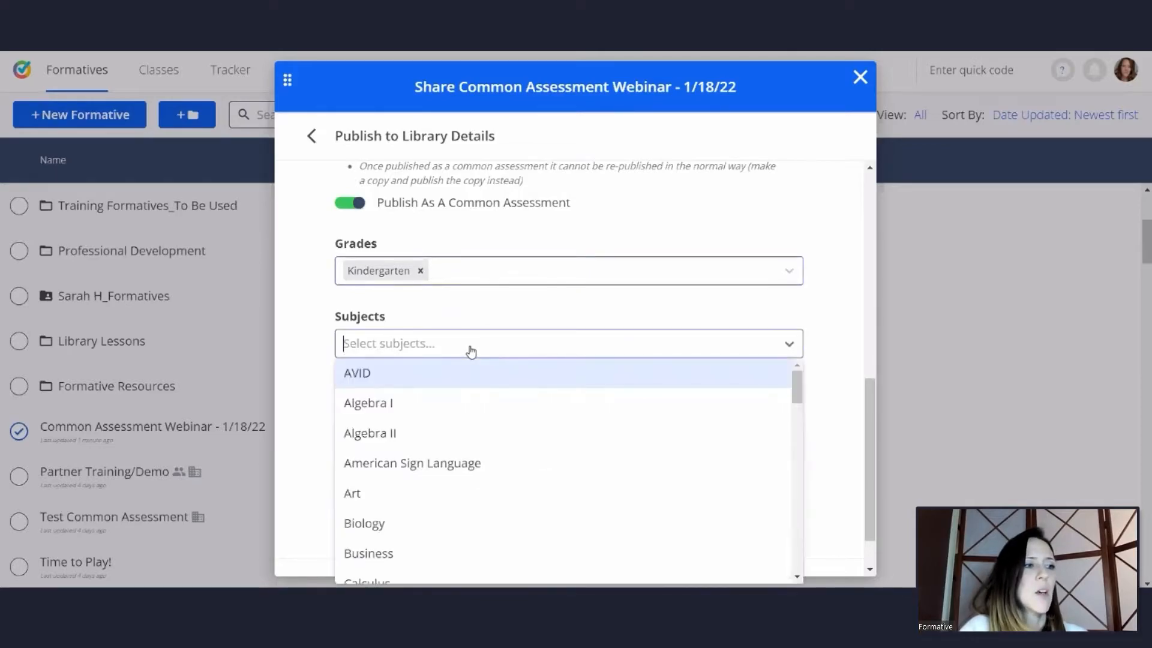
click(466, 400)
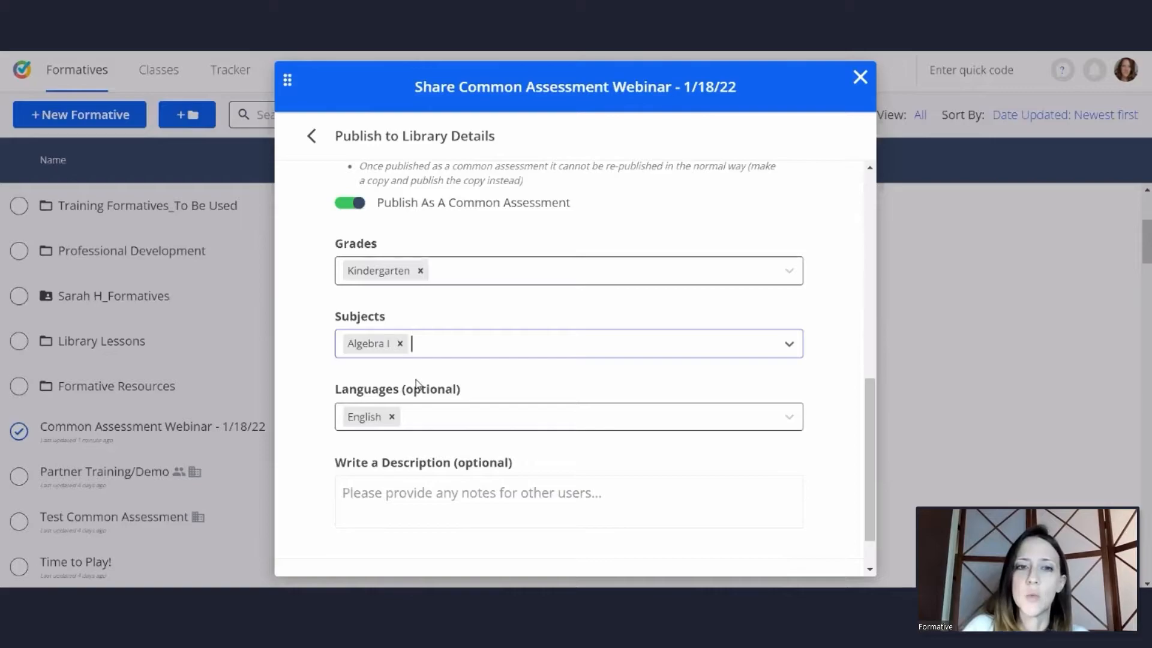
Add description "Assign Date: (2/9/22)" with bullets: Schedule open/close times - No; Time limit - 60 min; After submission - Make Hidden; don't show scores or correct answers
scroll(447, 363, down, 1)
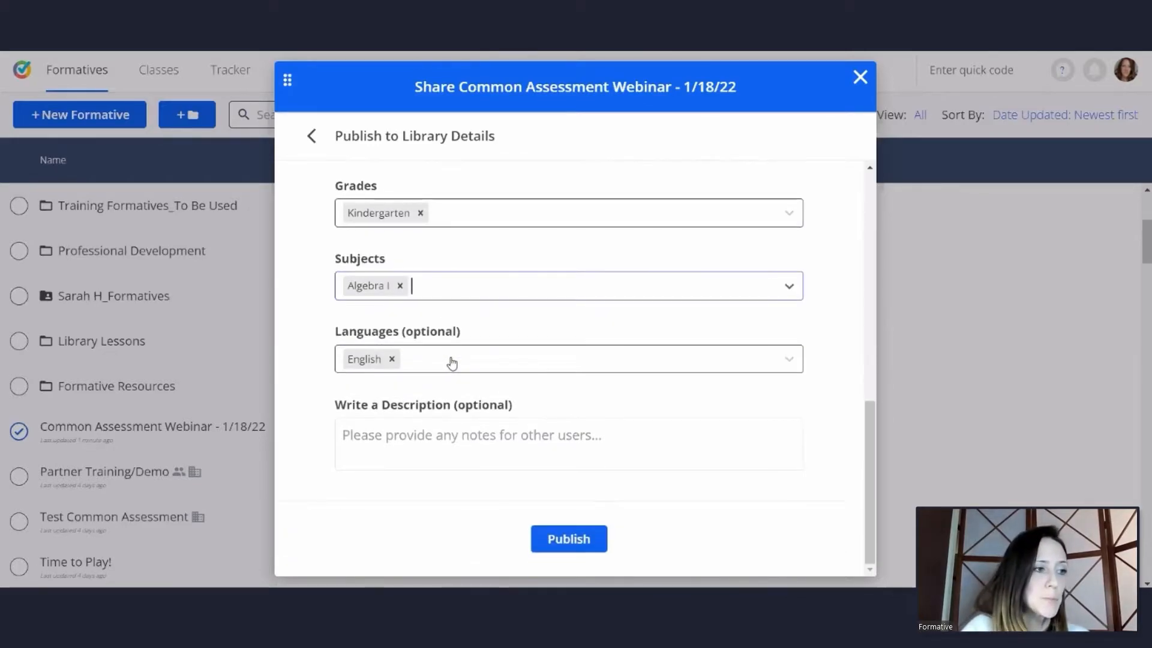
click(358, 430)
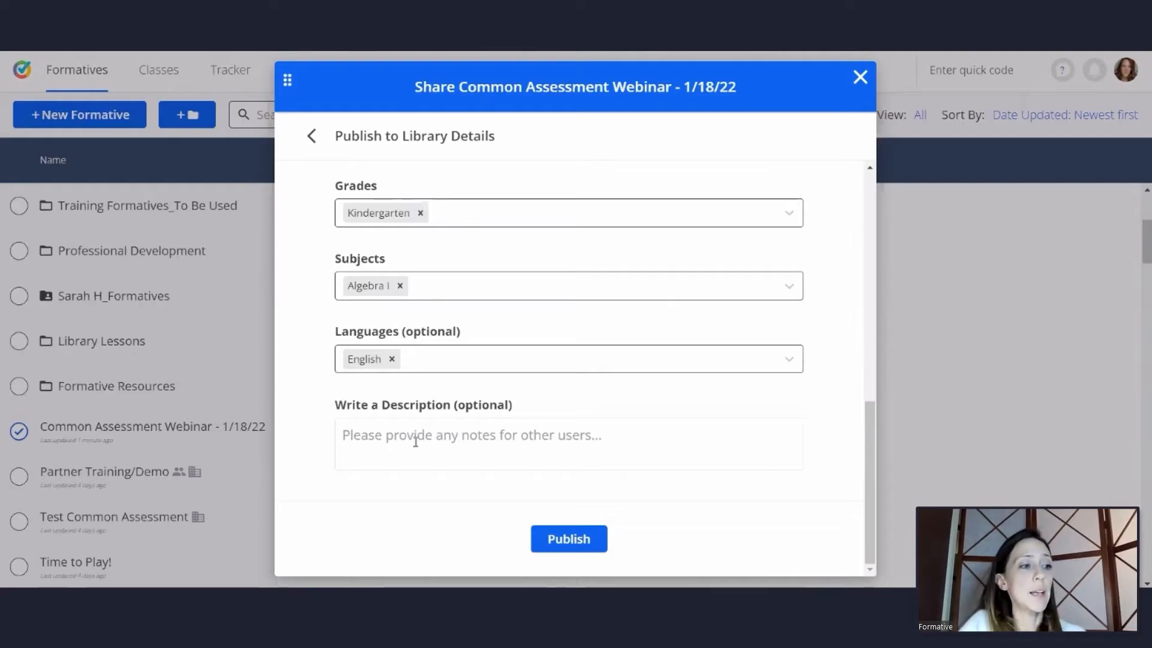
text(Assign Date: (2/9/22))
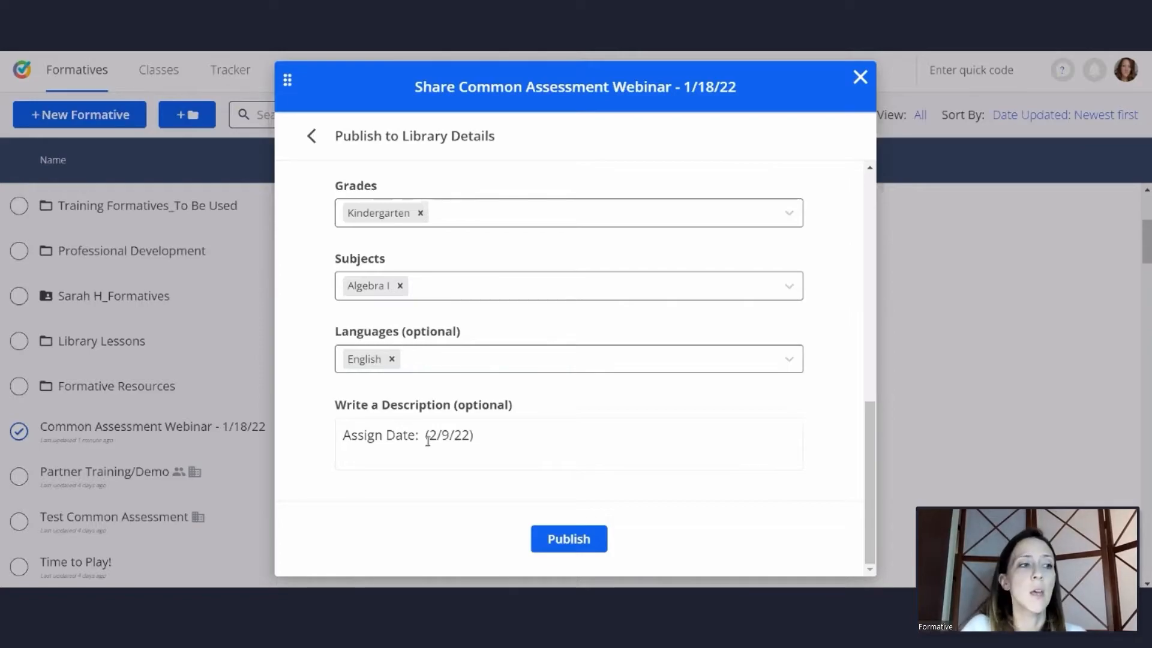
key(Return)
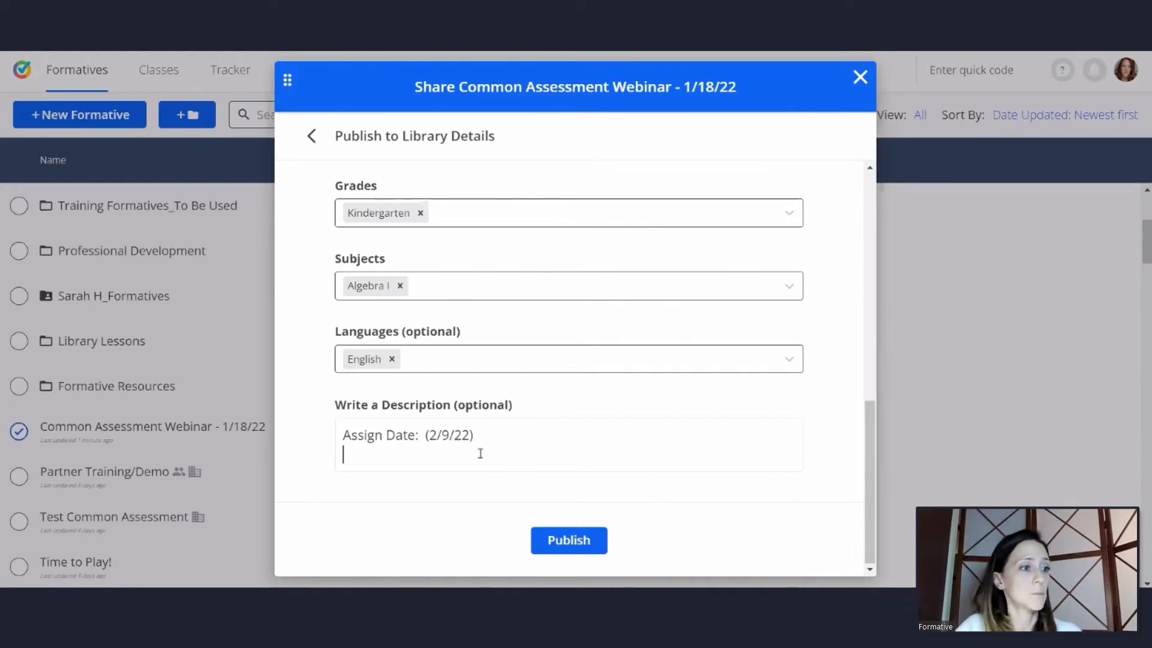
text(Schedule open/close times - No Time limit - 60 min After submission - Make Hidden Return scores - Don’t Show Scores Return correct answers - Don’t show answers)
scroll(600, 453, down, 1)
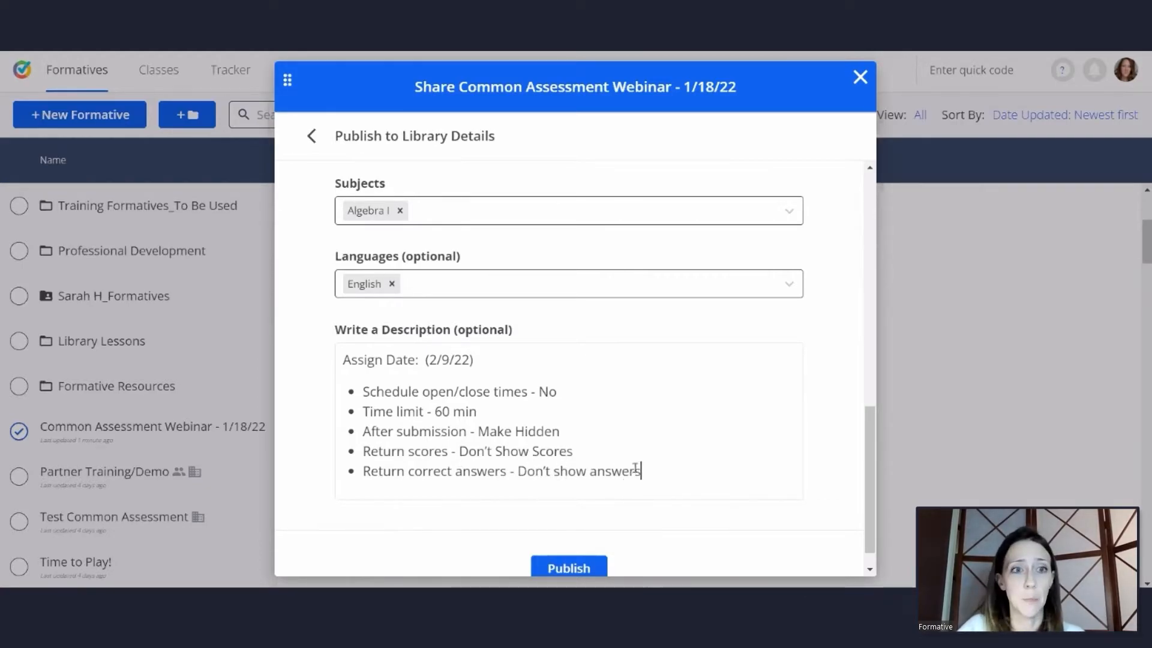
Publish the common assessment to the library and close the sharing dialog
scroll(657, 459, down, 1)
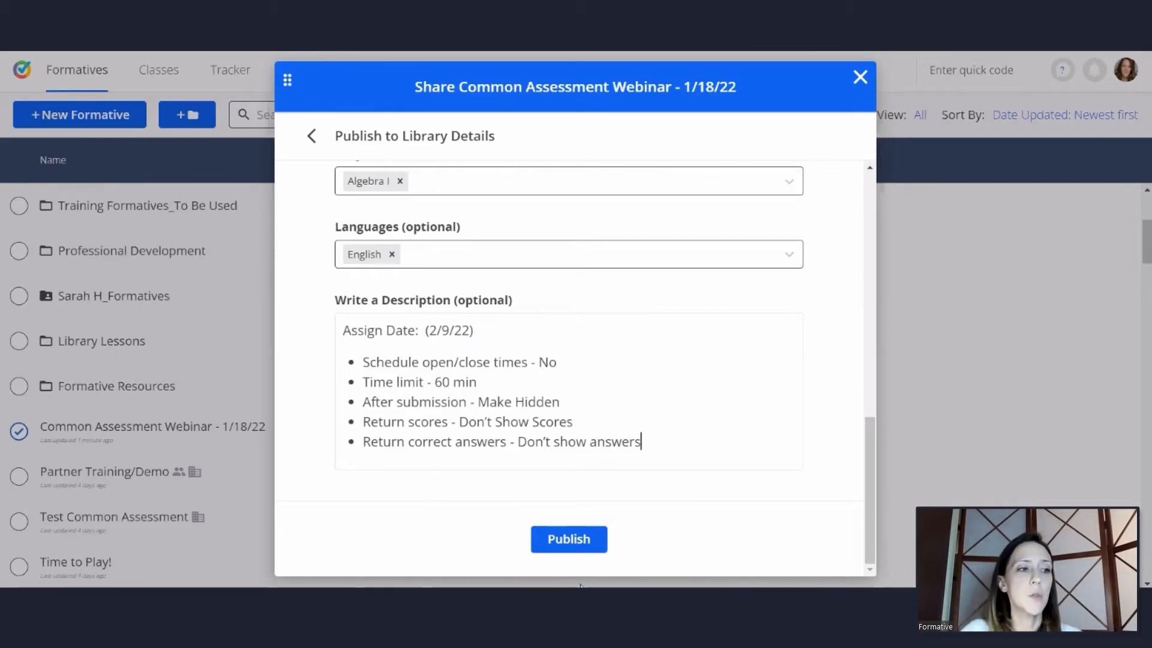
click(571, 539)
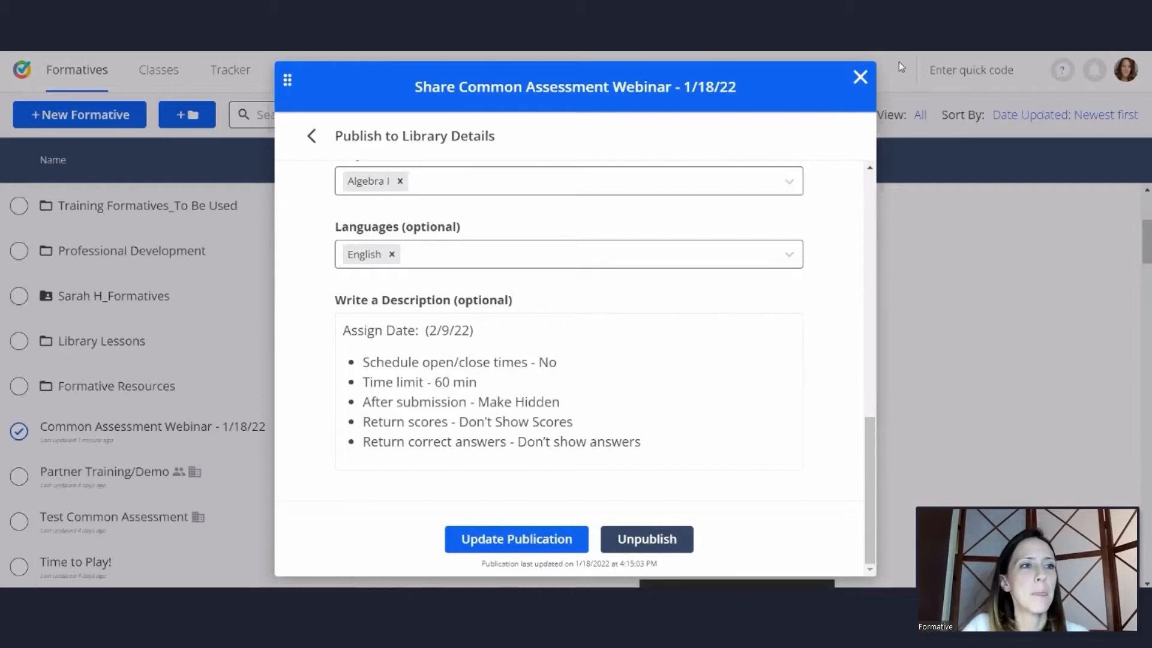
click(860, 80)
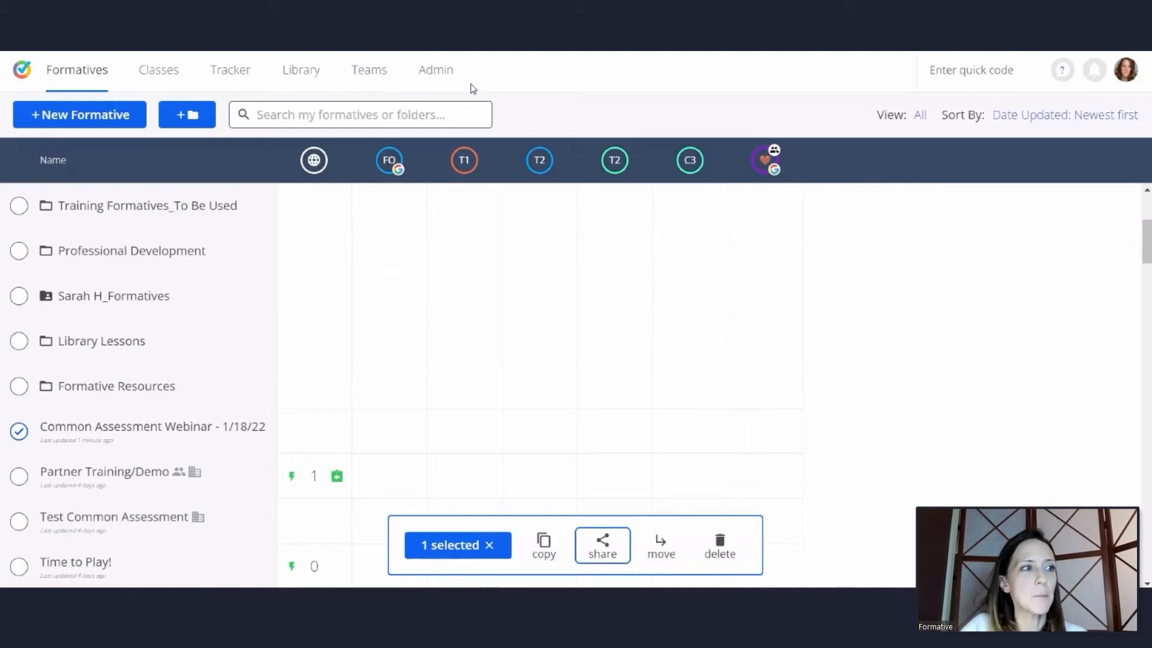
Open the library and clear the "test" search term along with the Formative Academy and Common Assessments filters
click(311, 70)
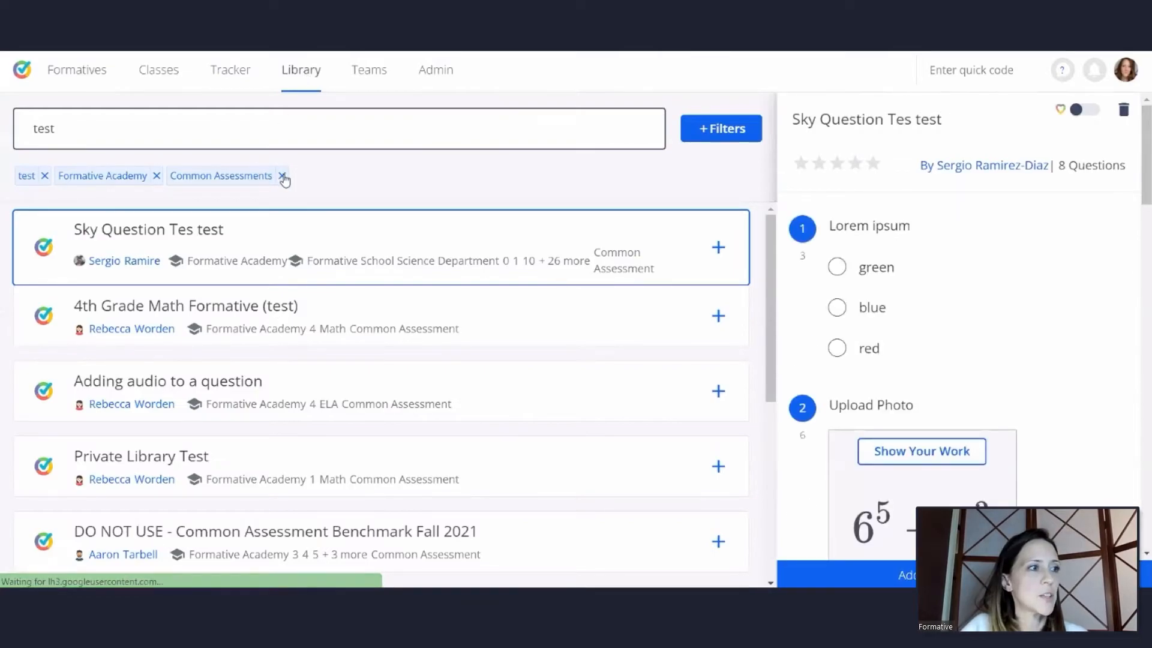
click(282, 175)
click(156, 176)
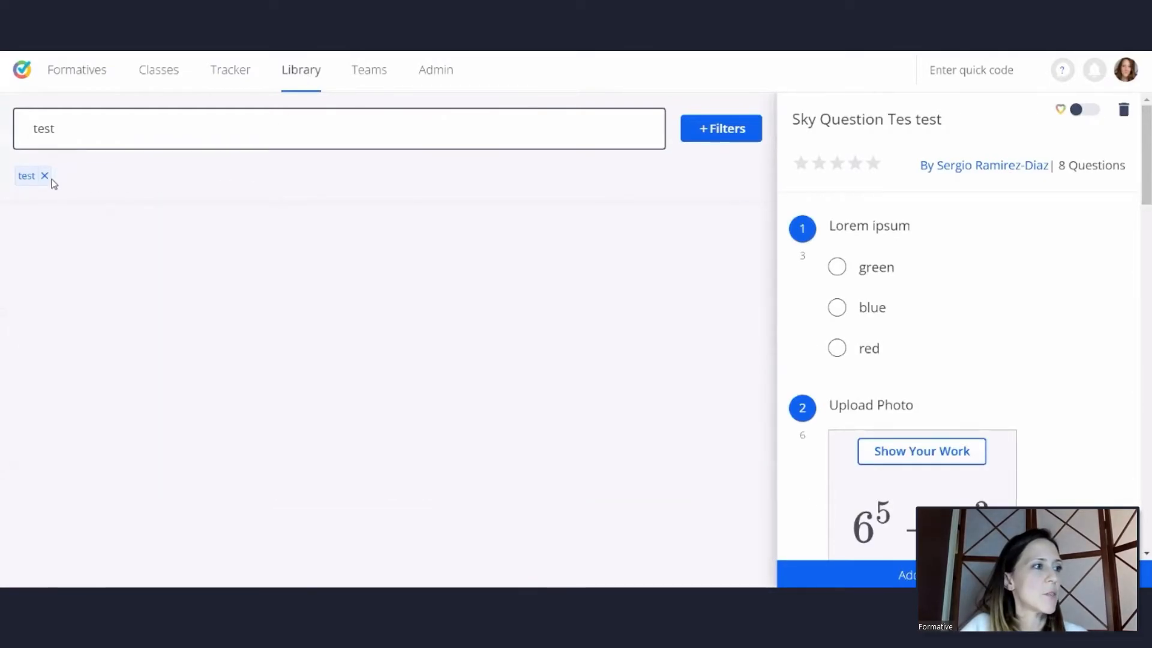
click(45, 176)
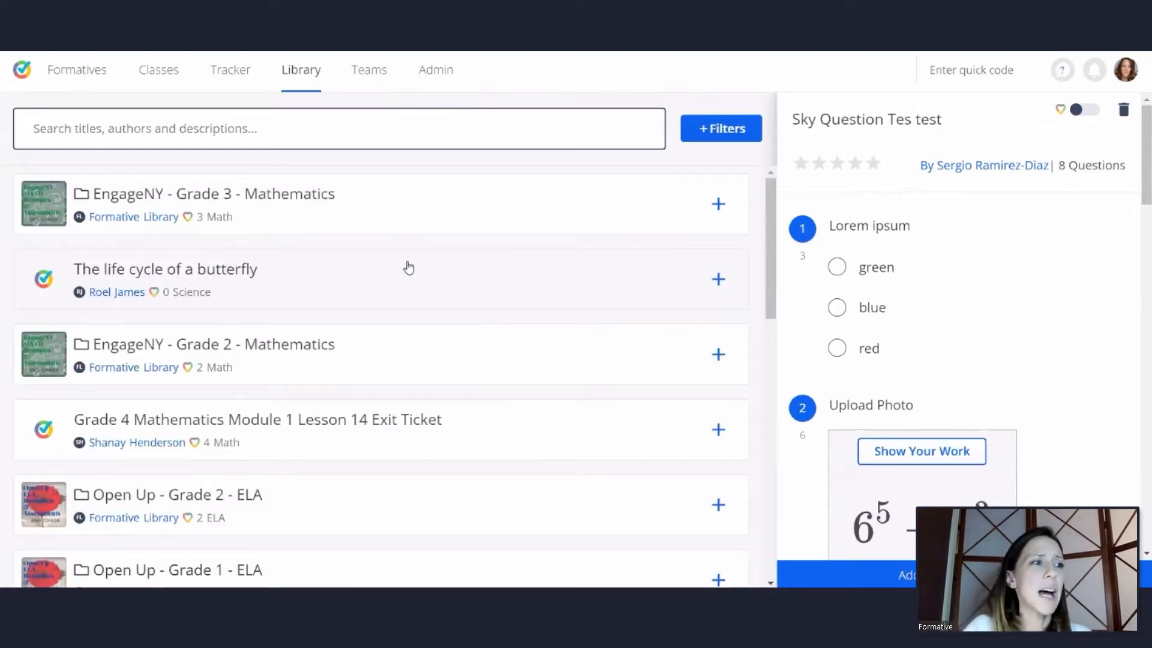
Filter the library to Formative Academy items of the Common Assessments type and close the filter list
click(404, 231)
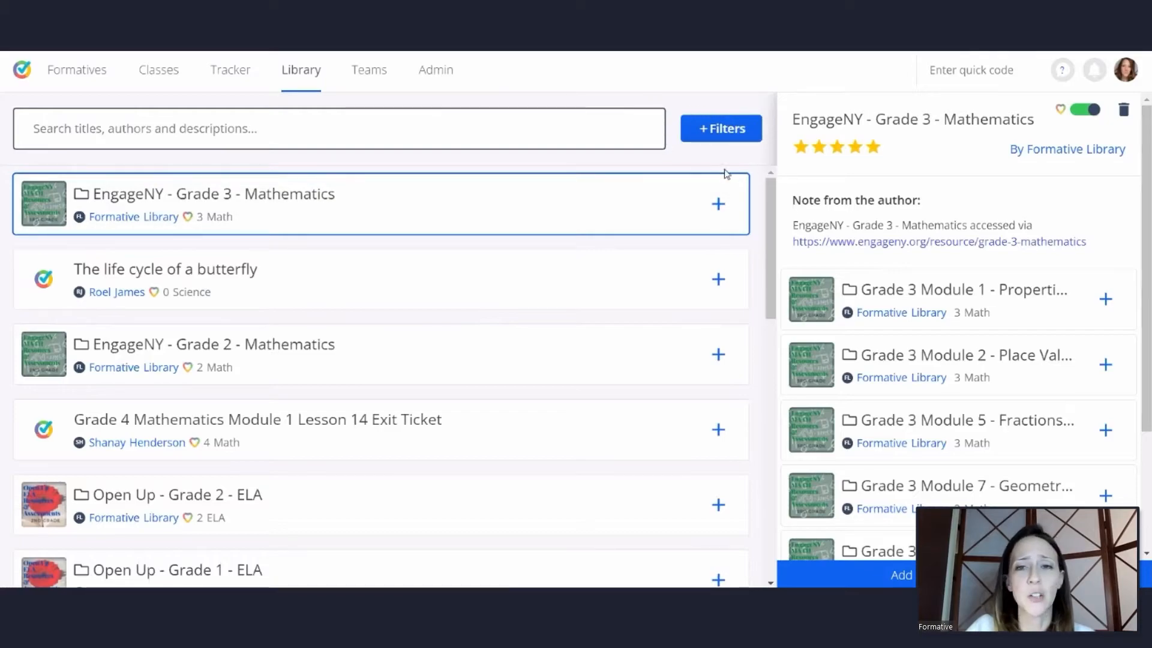
click(738, 132)
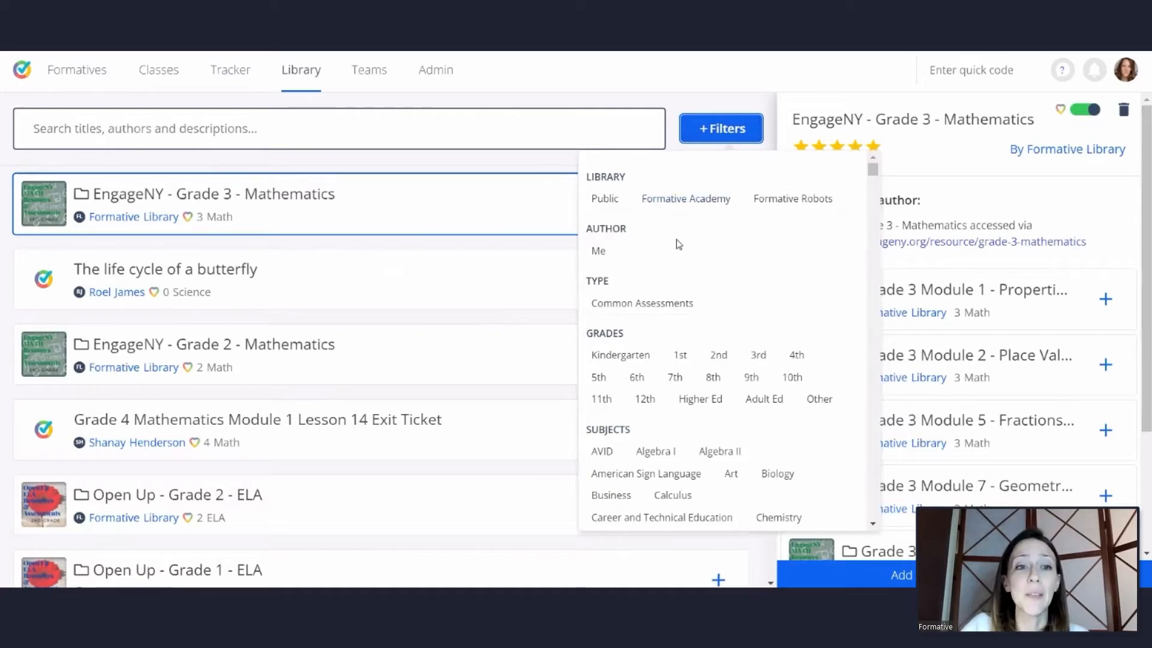
click(693, 201)
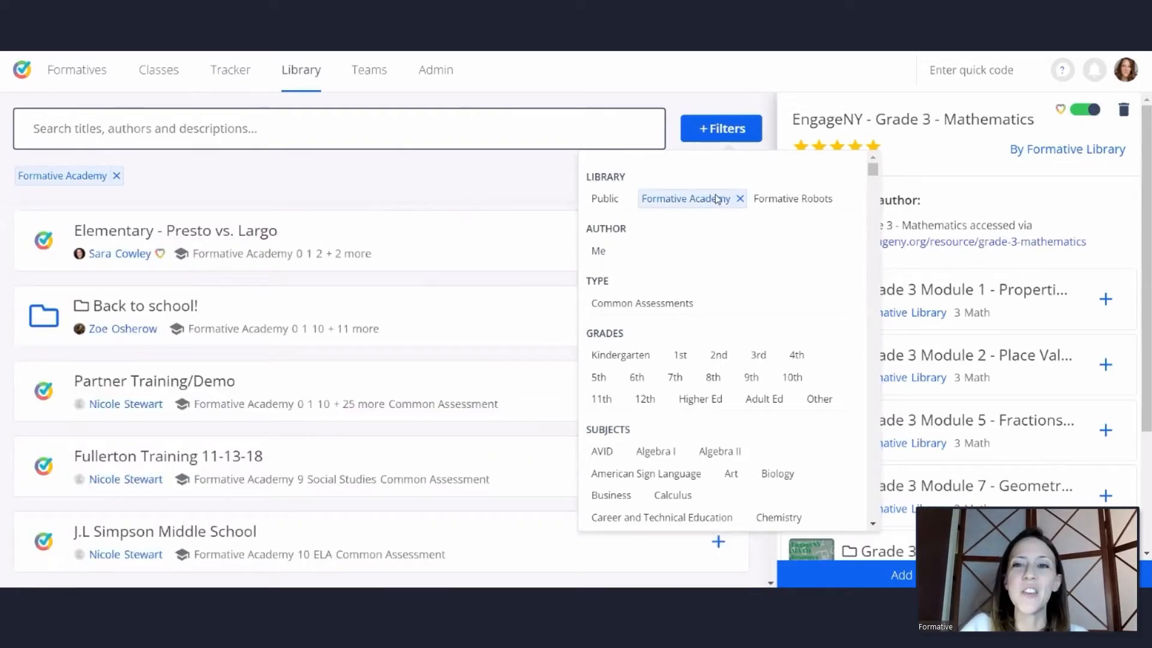
click(684, 308)
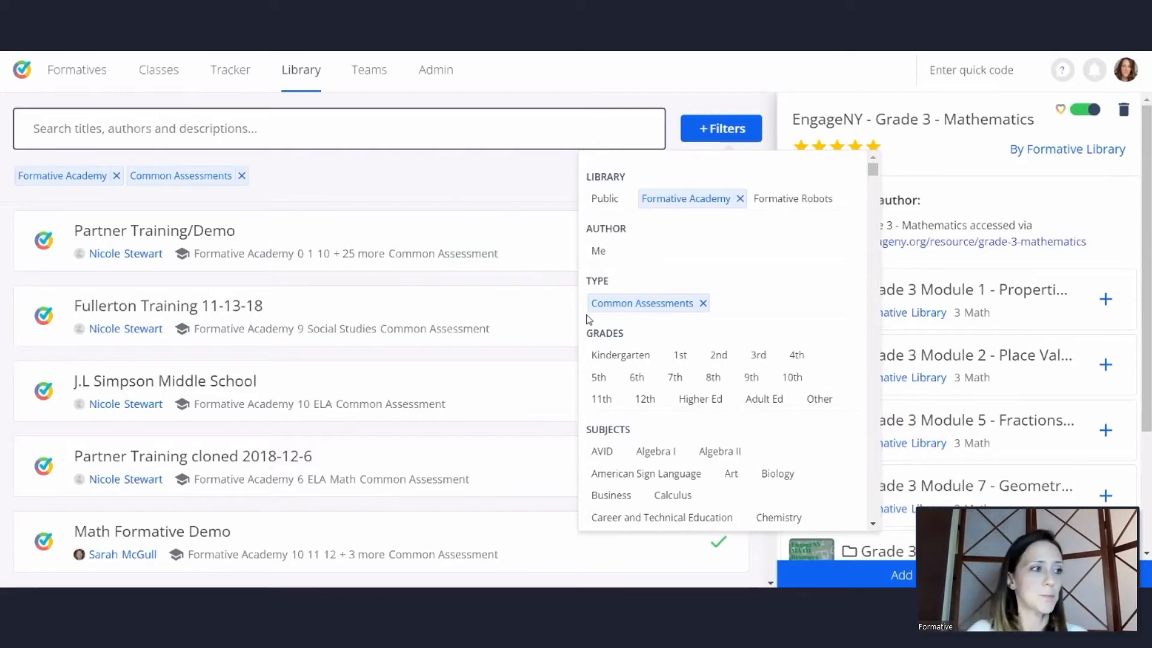
click(451, 246)
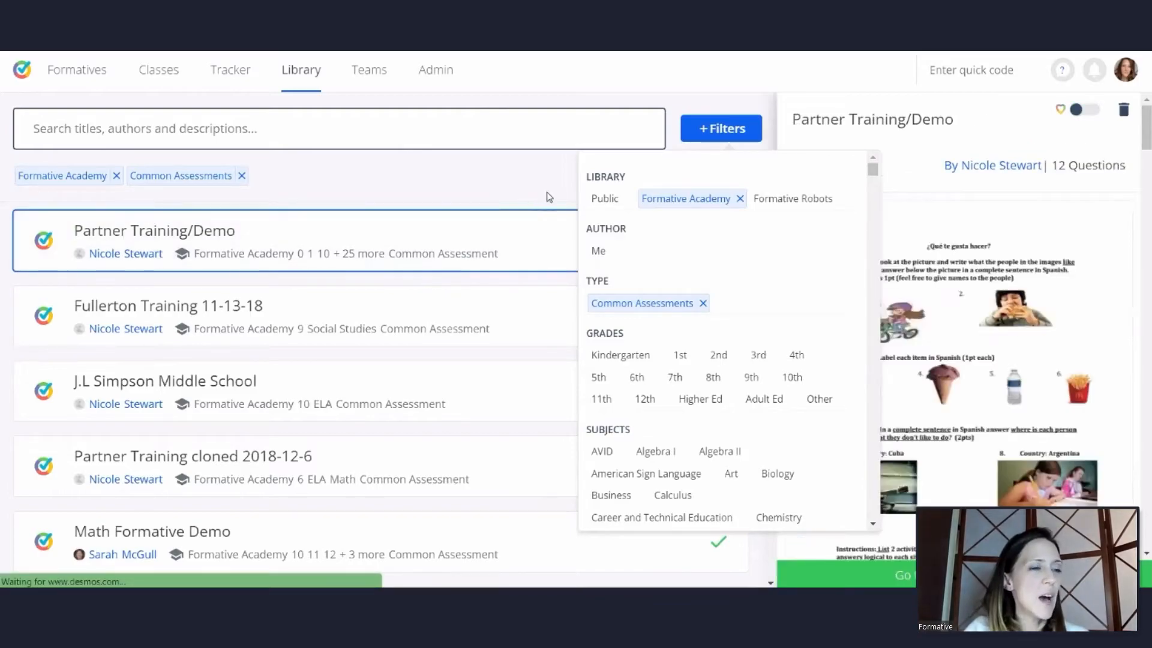
click(517, 175)
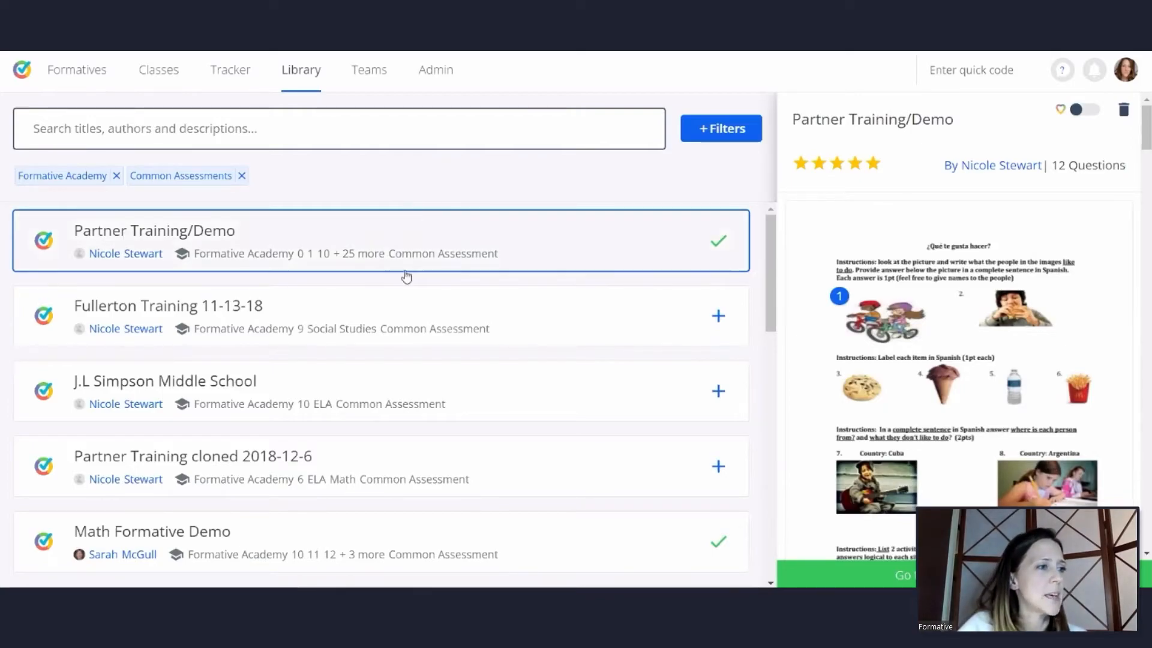
Look through the filtered common assessments for the published webinar formative
scroll(412, 306, down, 6)
click(411, 304)
scroll(414, 306, down, 3)
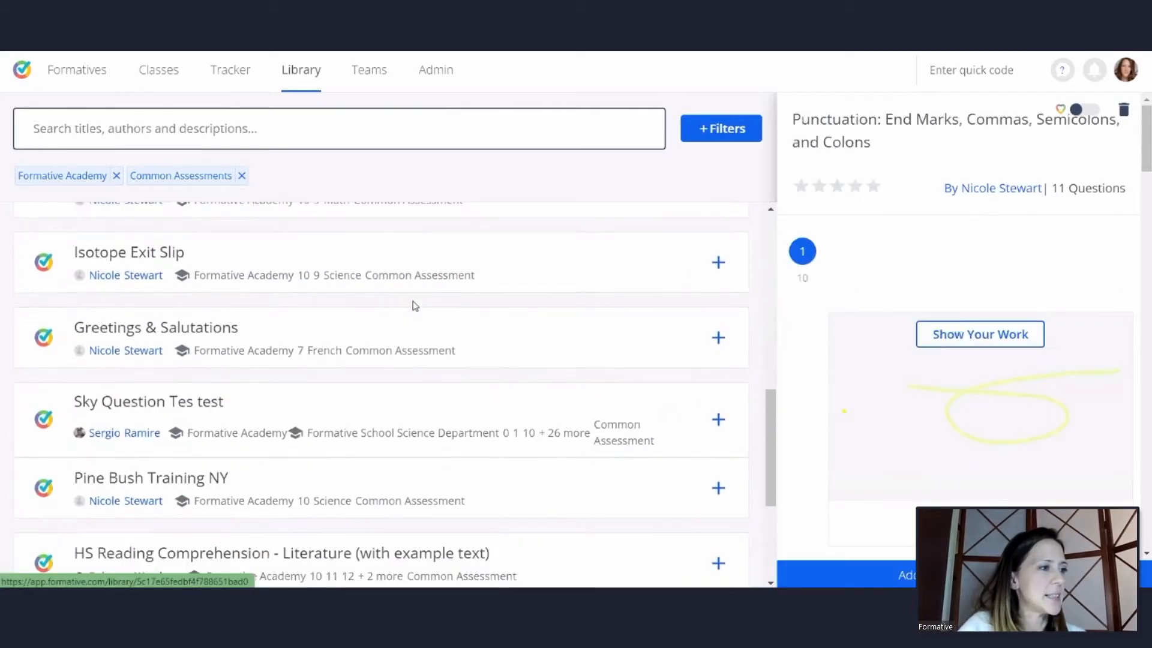
scroll(414, 307, down, 4)
scroll(439, 375, down, 8)
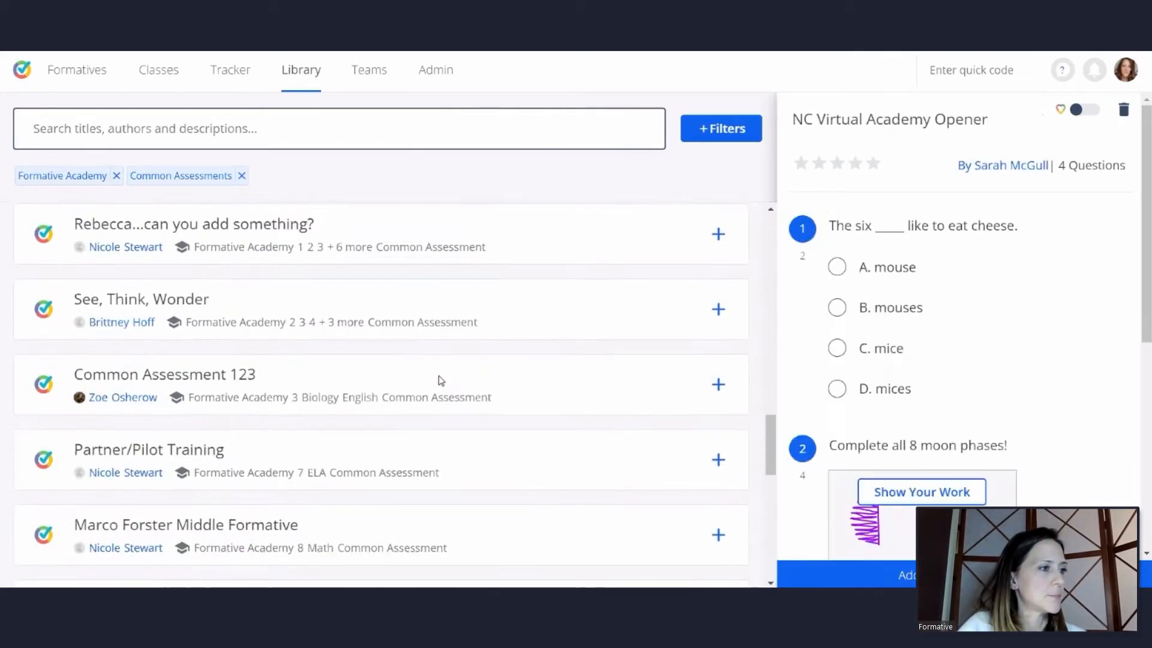
scroll(440, 380, down, 2)
click(438, 381)
scroll(438, 377, down, 8)
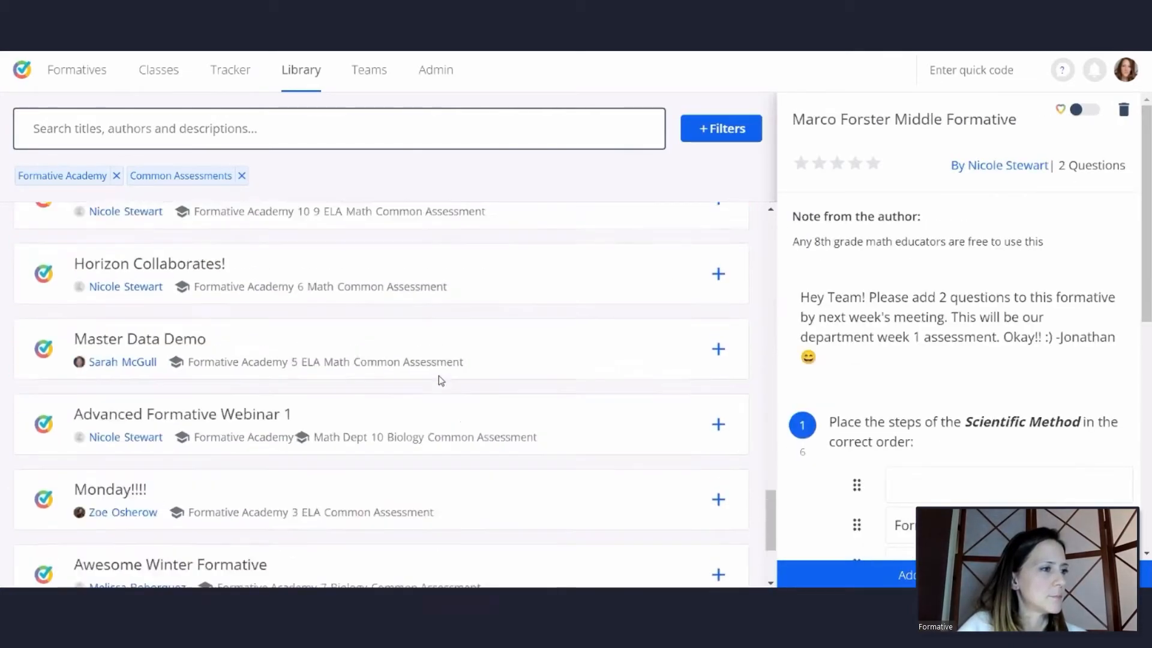
click(424, 432)
scroll(426, 432, down, 2)
click(427, 432)
scroll(429, 435, down, 5)
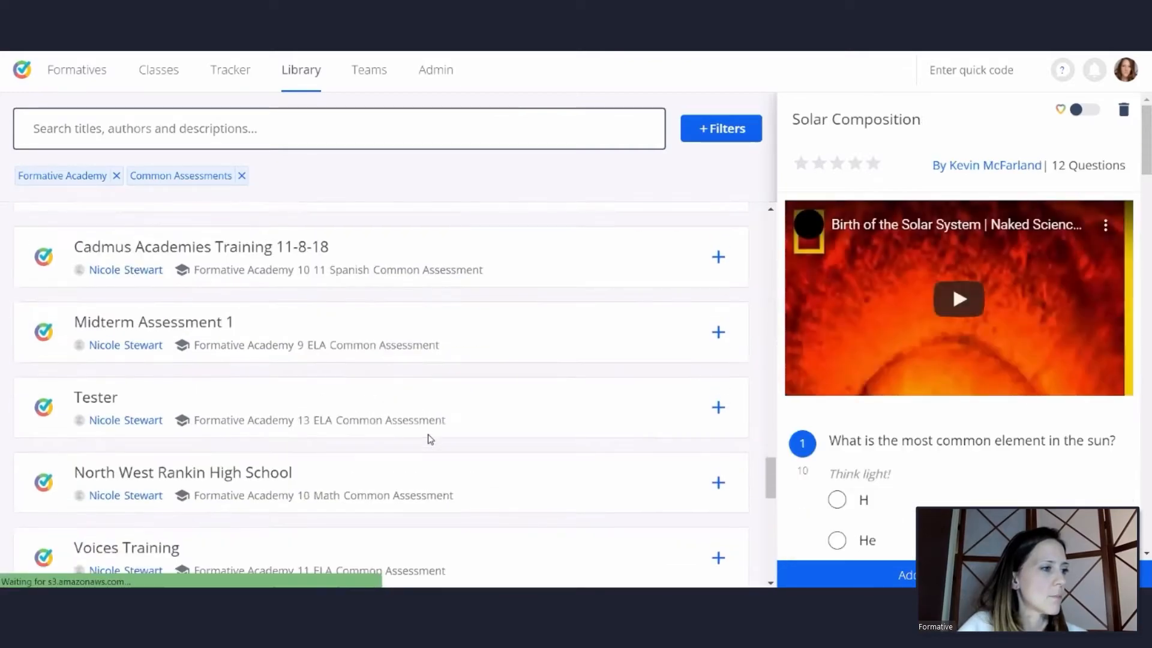
scroll(428, 440, down, 3)
Search the filtered library for "webinar" and preview "Common Assessment Webinar - 1/18/22" with its author's note
click(139, 131)
text(webinar)
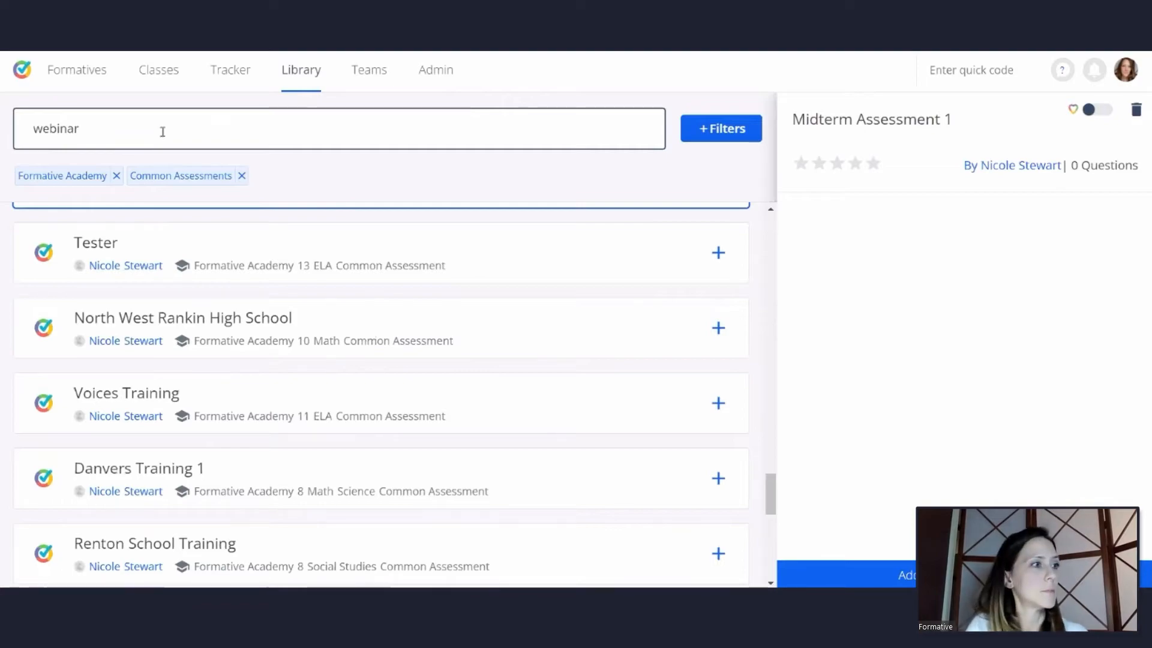
key(Return)
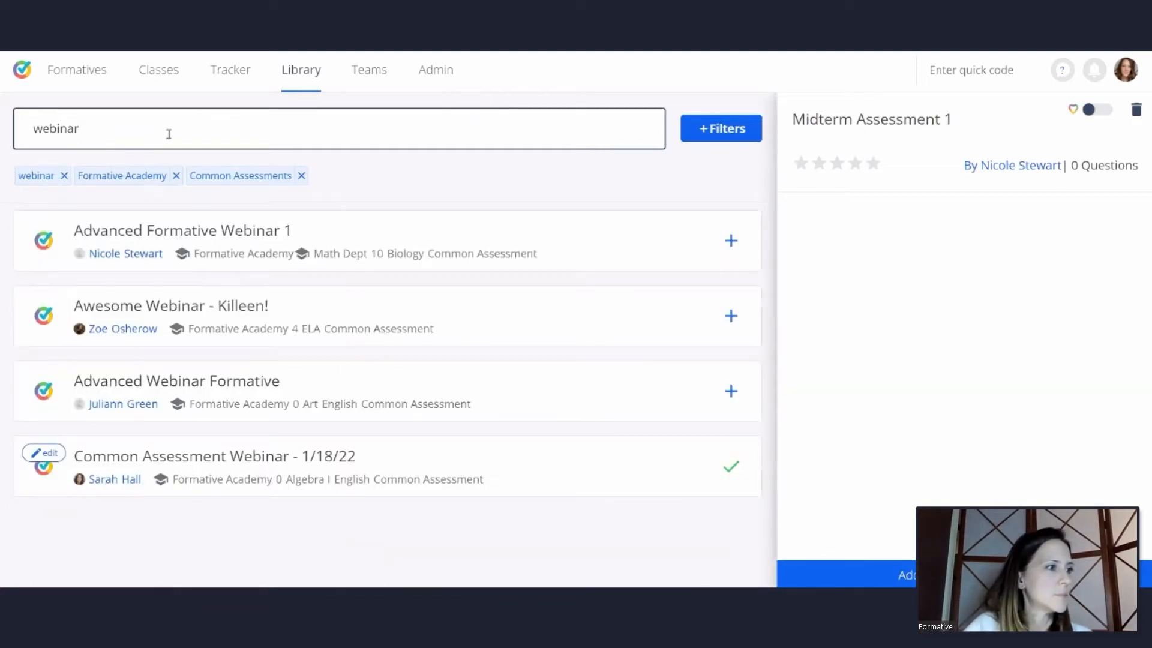
click(345, 457)
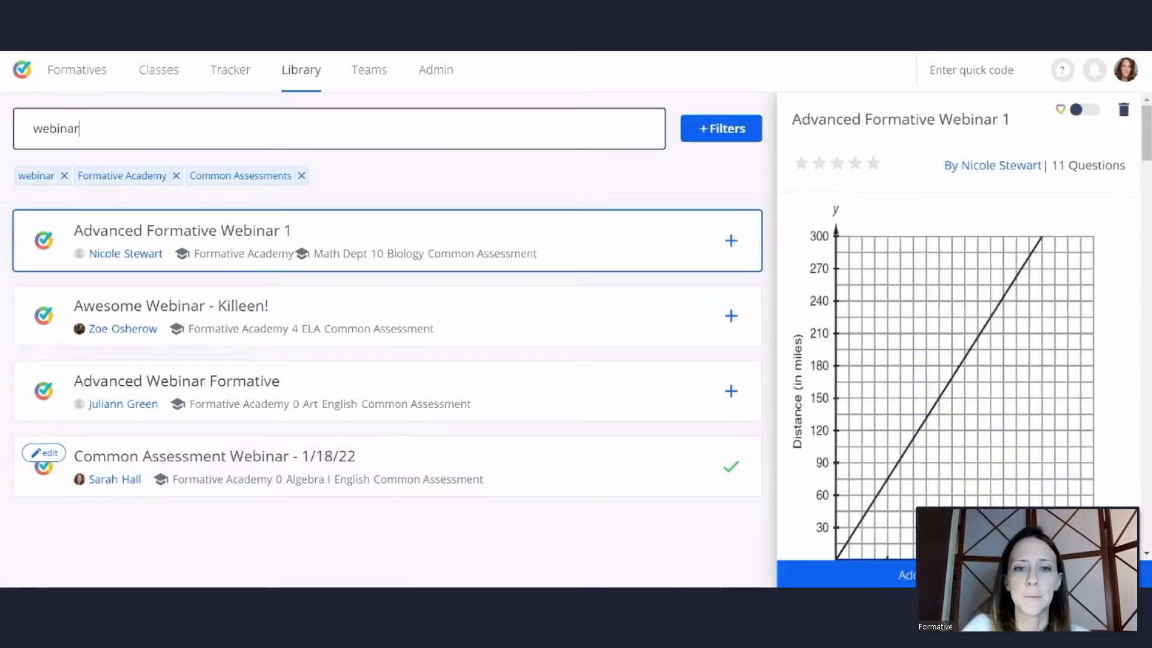
click(420, 484)
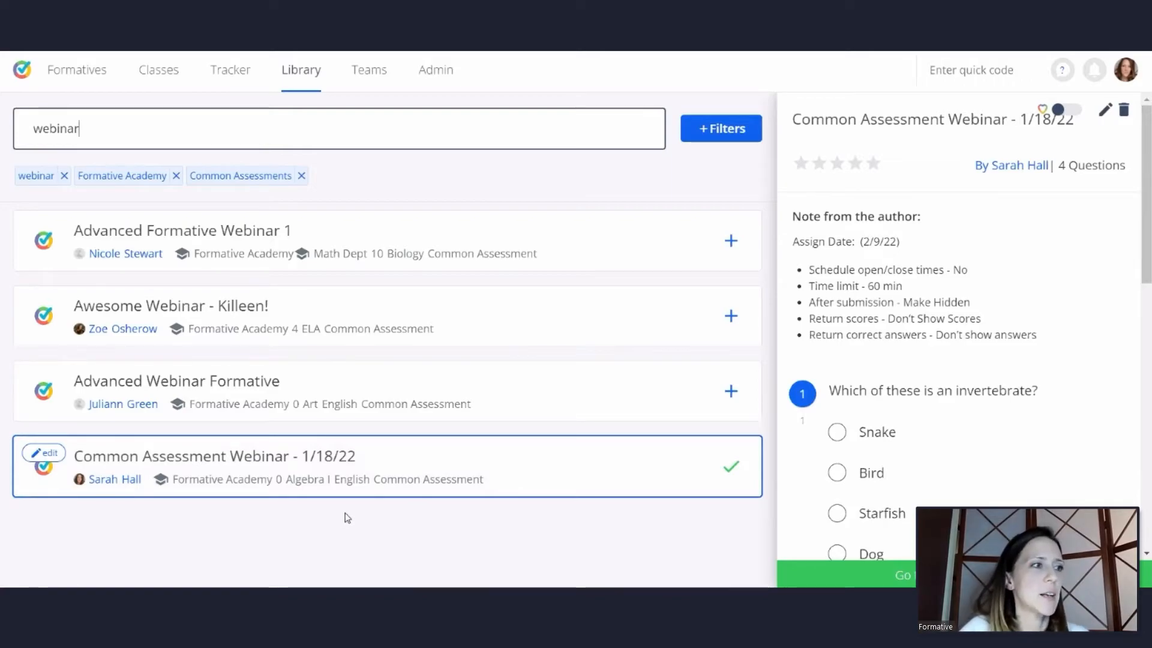
Review the questions in "Advanced Formative Webinar 1" and return to the preview of "Common Assessment Webinar - 1/18/22"
click(440, 242)
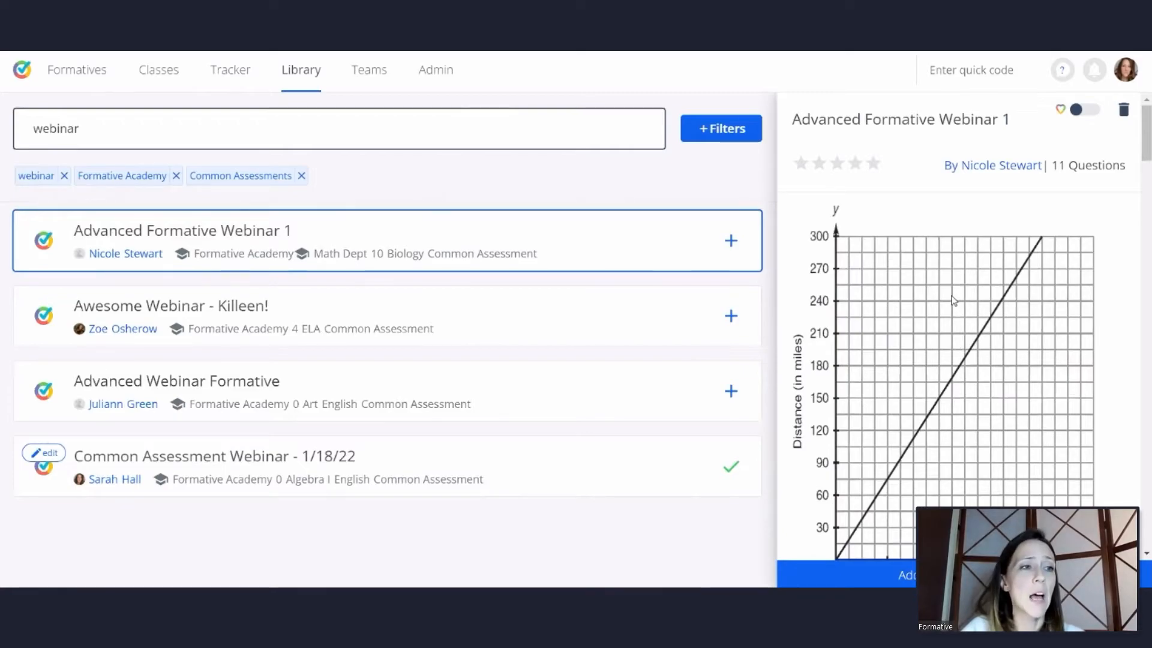
scroll(954, 300, down, 8)
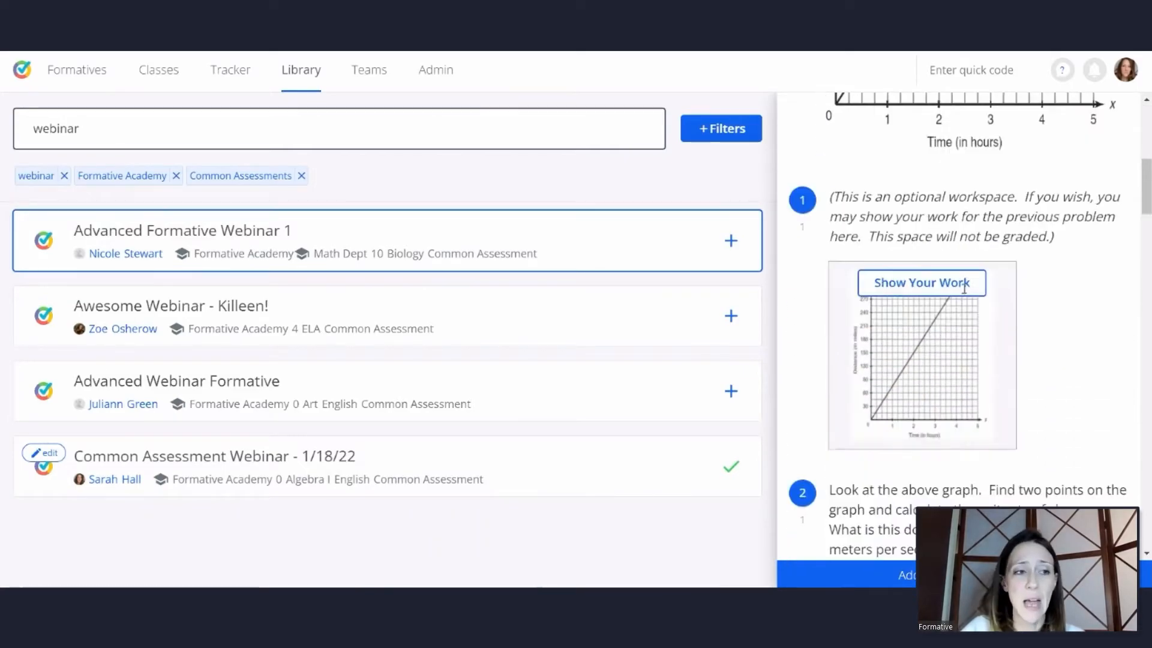
scroll(964, 288, down, 6)
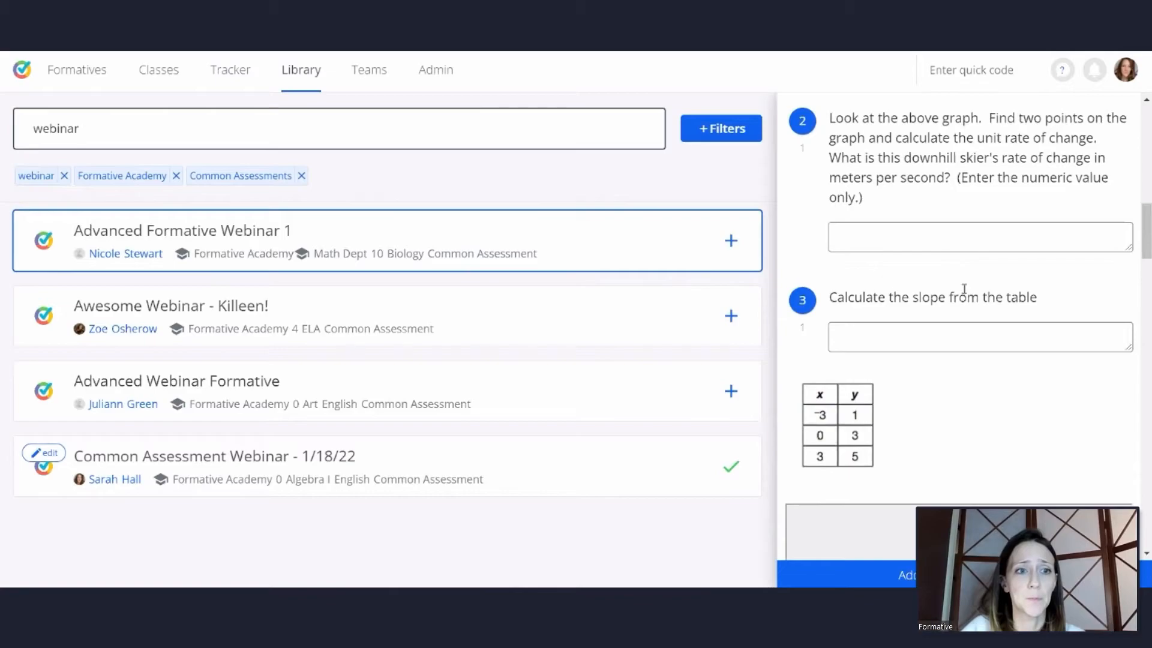
scroll(964, 290, down, 8)
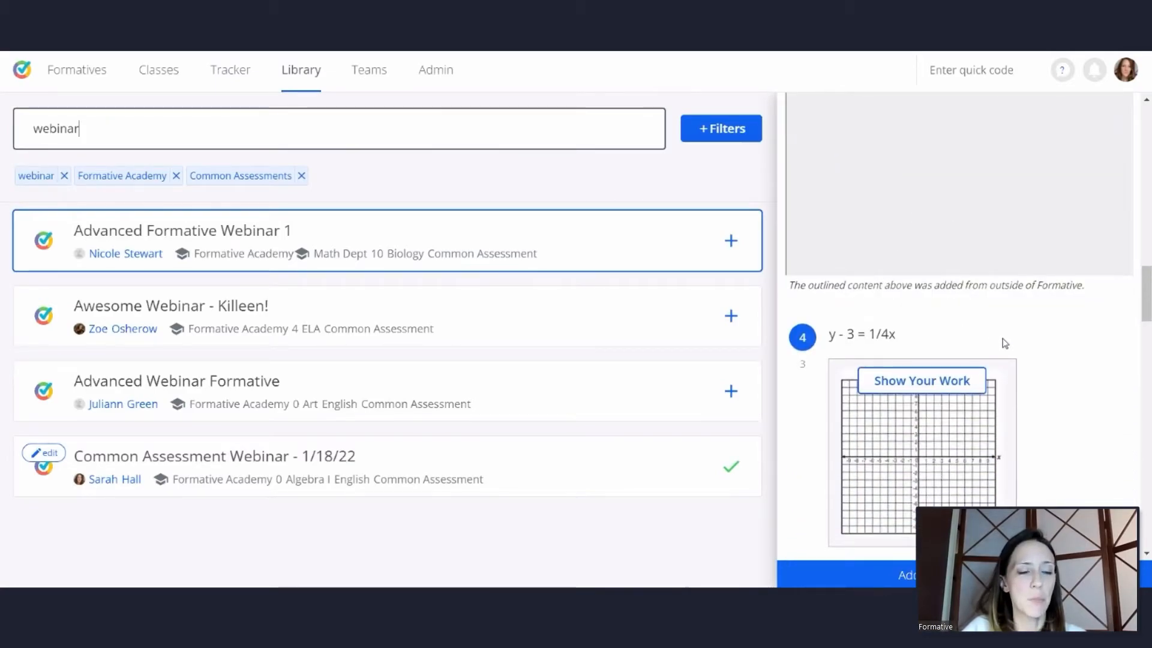
scroll(1008, 282, up, 12)
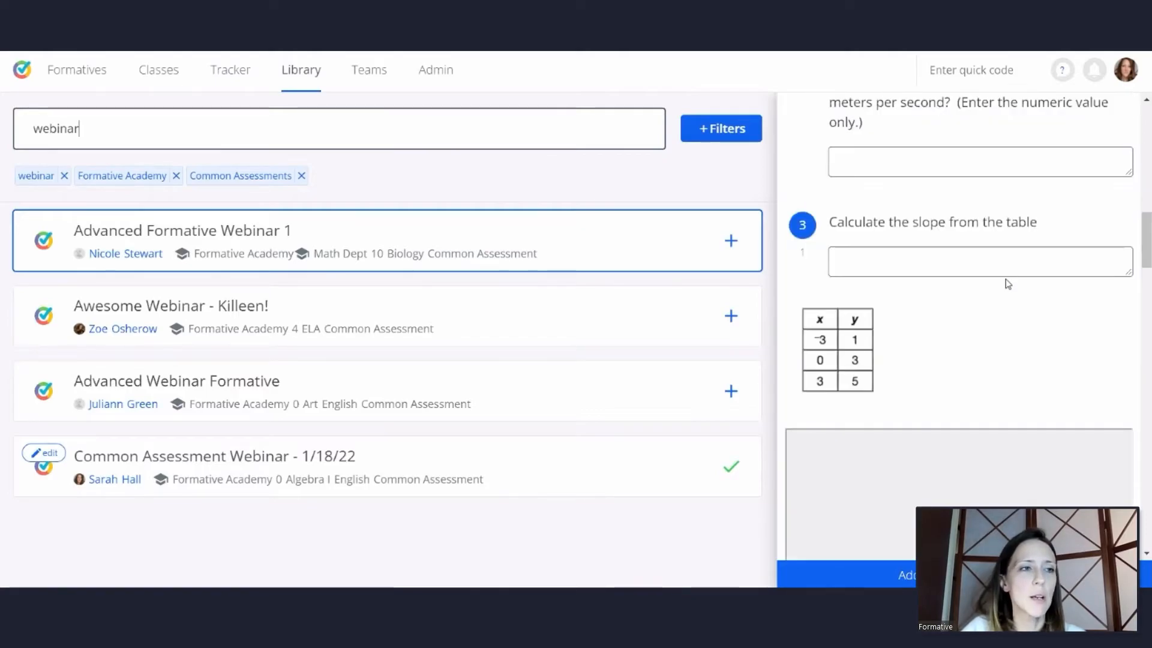
scroll(1006, 284, up, 6)
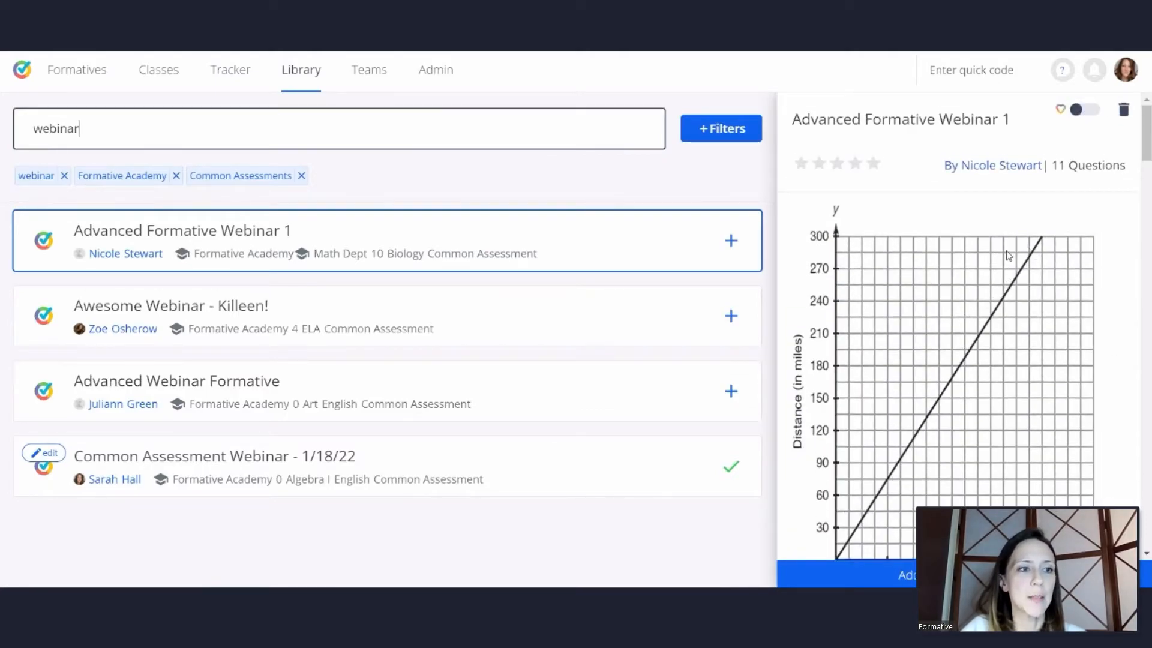
click(654, 481)
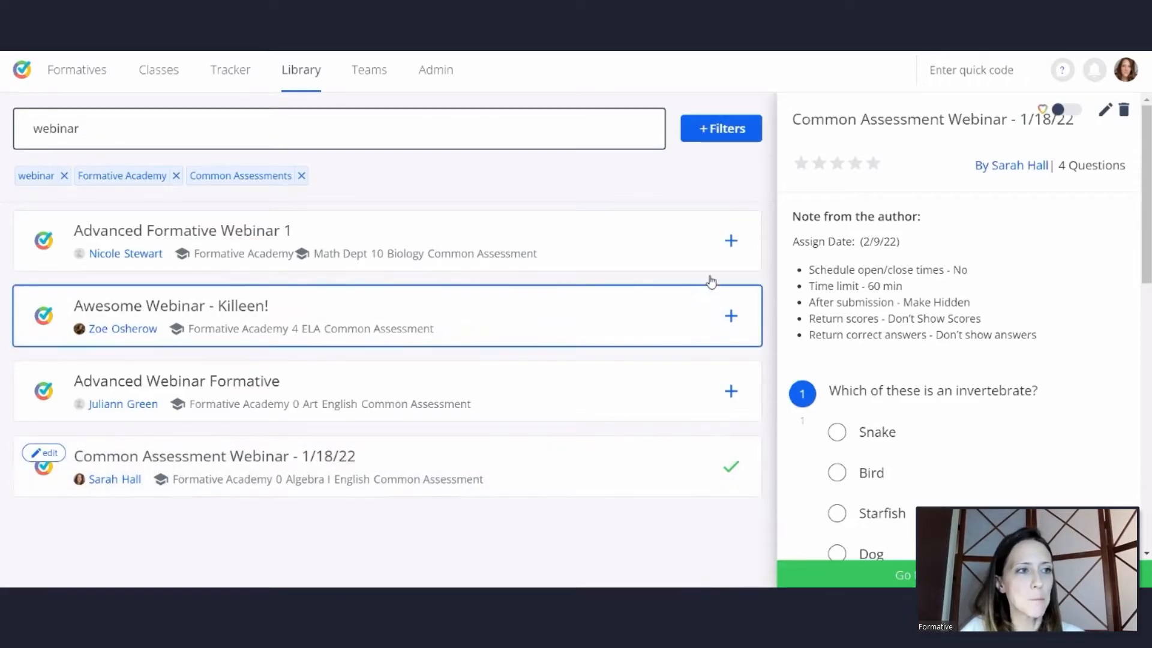
Add the library's "Advanced Formative Webinar 1" common assessment to the account's own formatives
click(543, 234)
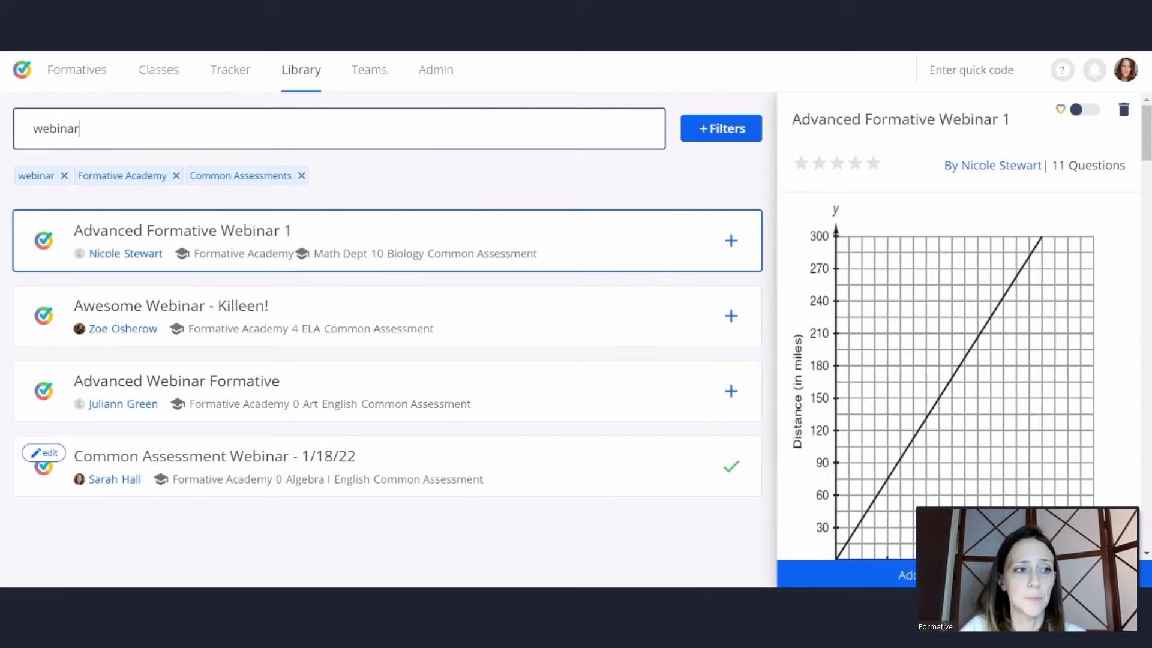
click(900, 575)
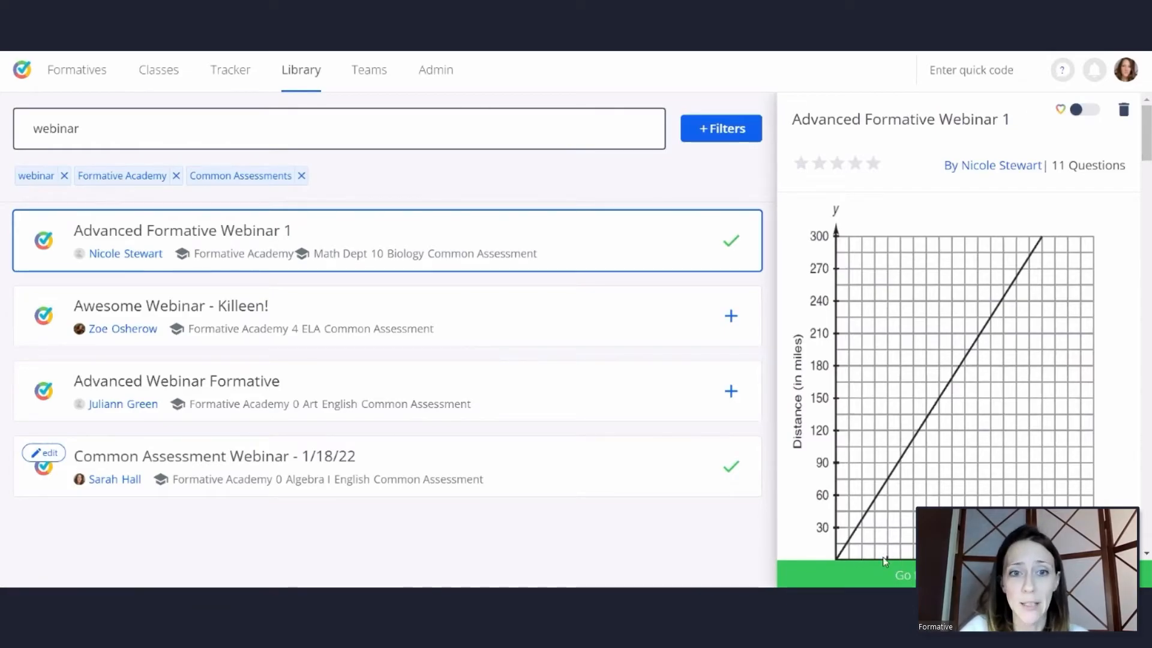
click(732, 269)
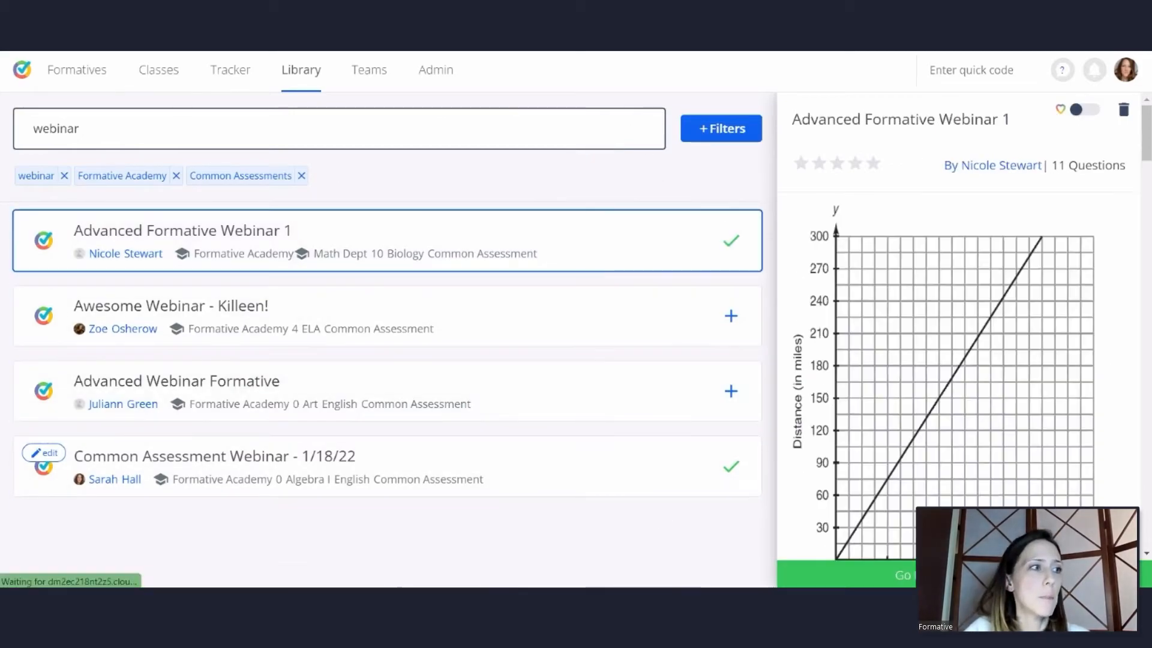
Find "Common Assessment Webinar - 1/18/22" among the account's own formatives and open it for editing
click(71, 76)
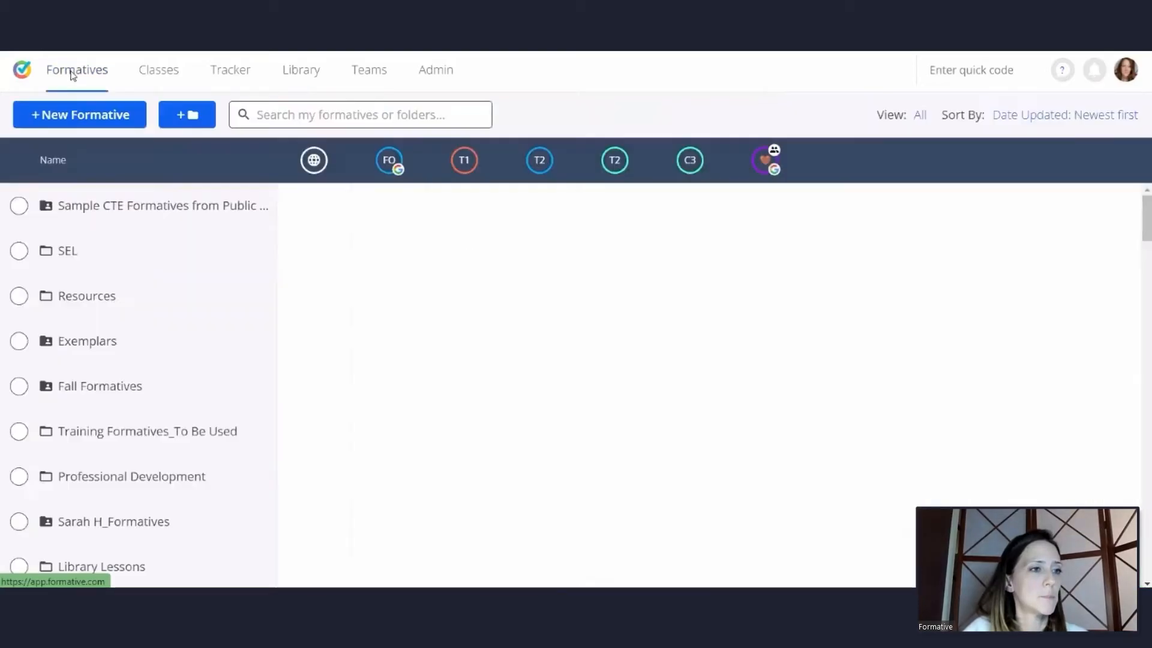
scroll(147, 313, down, 3)
scroll(150, 316, up, 2)
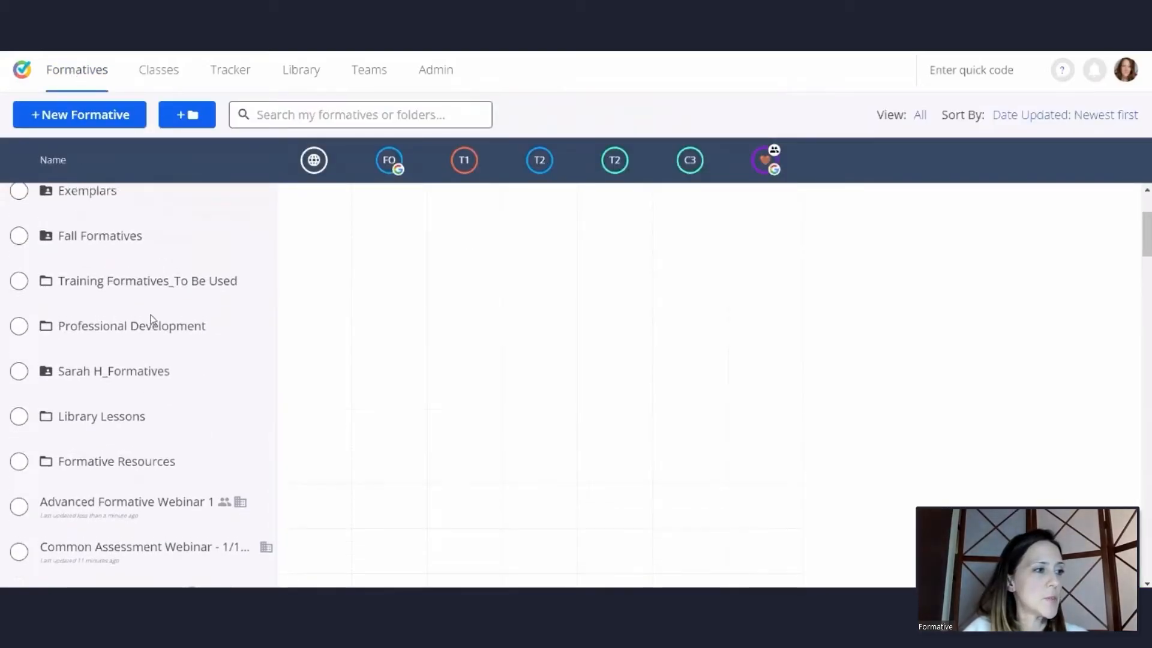
scroll(150, 324, down, 3)
scroll(170, 348, down, 3)
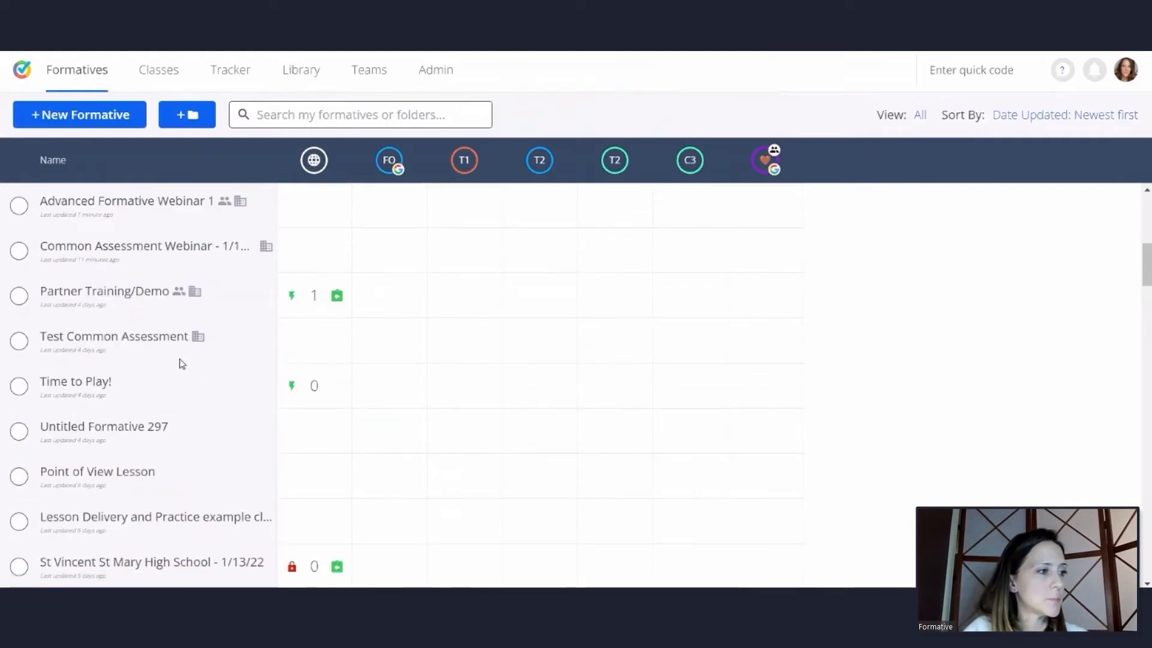
scroll(179, 360, up, 5)
scroll(168, 541, down, 3)
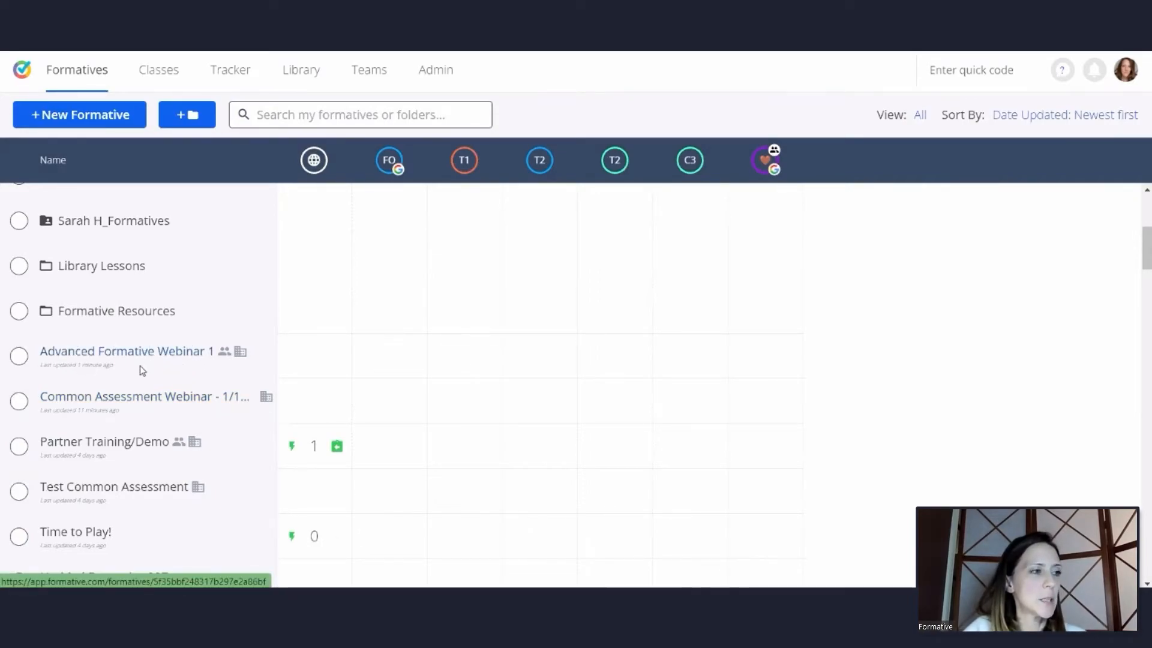
click(145, 402)
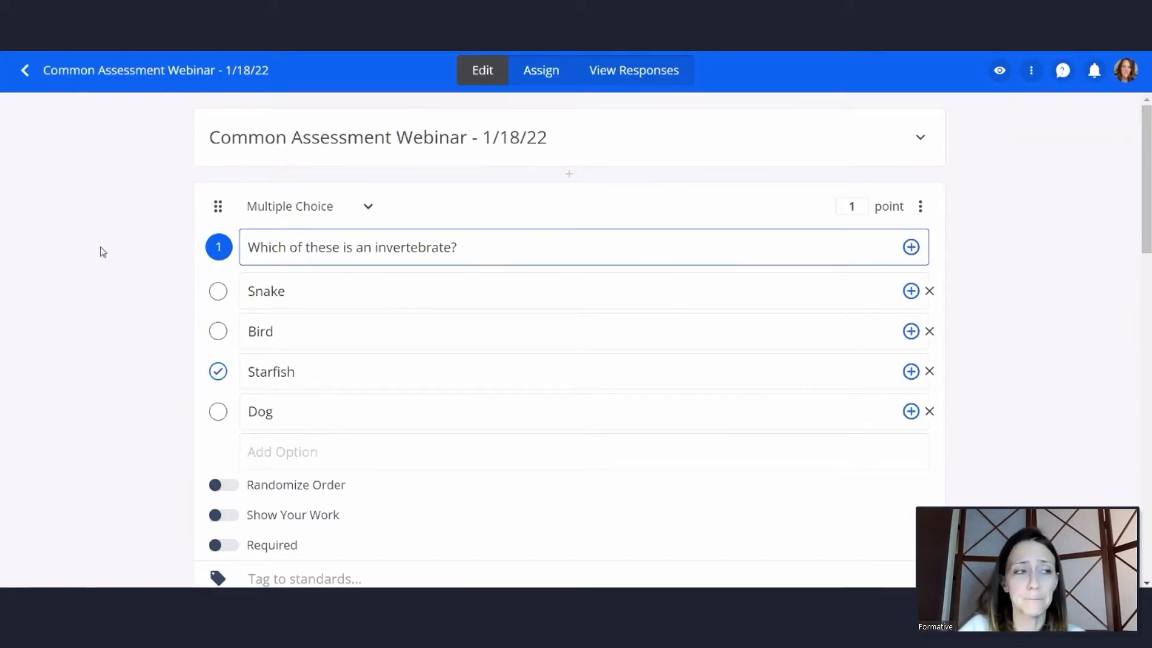
Bring up the class selection for assigning the "Common Assessment Webinar - 1/18/22" formative
click(540, 73)
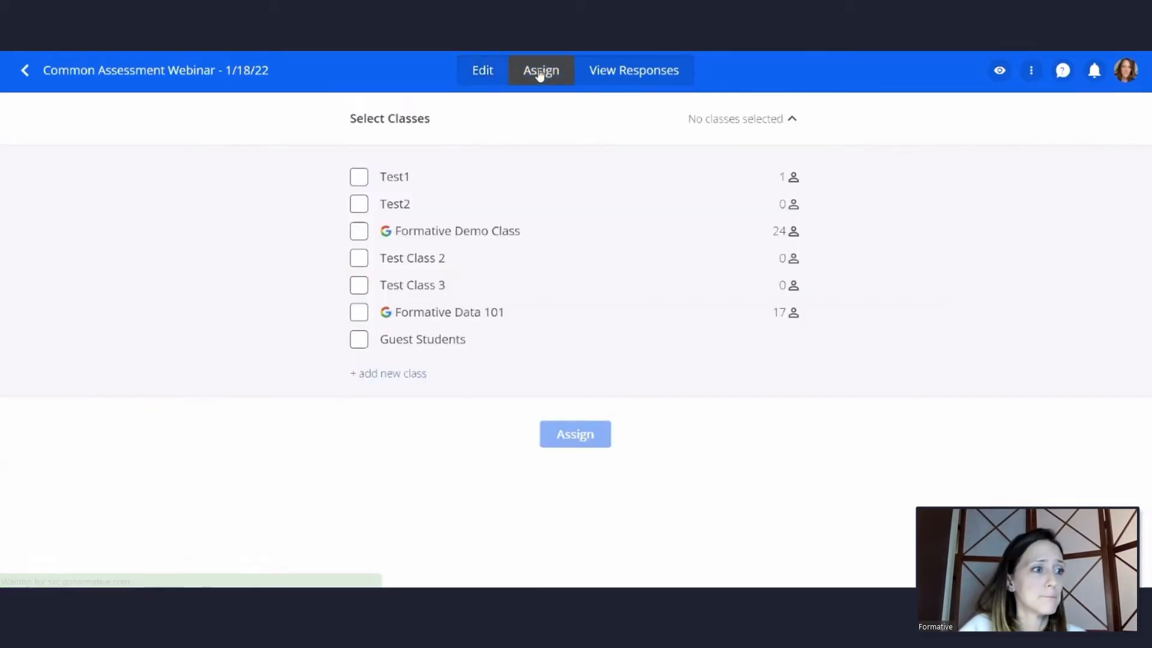
click(483, 72)
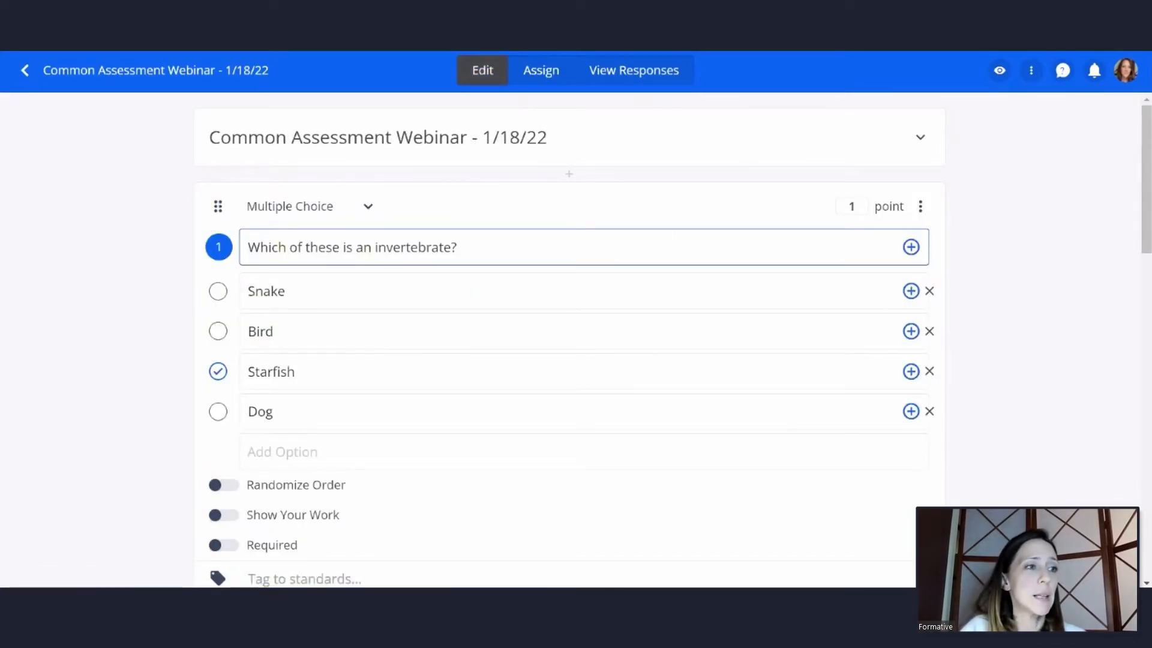
click(539, 71)
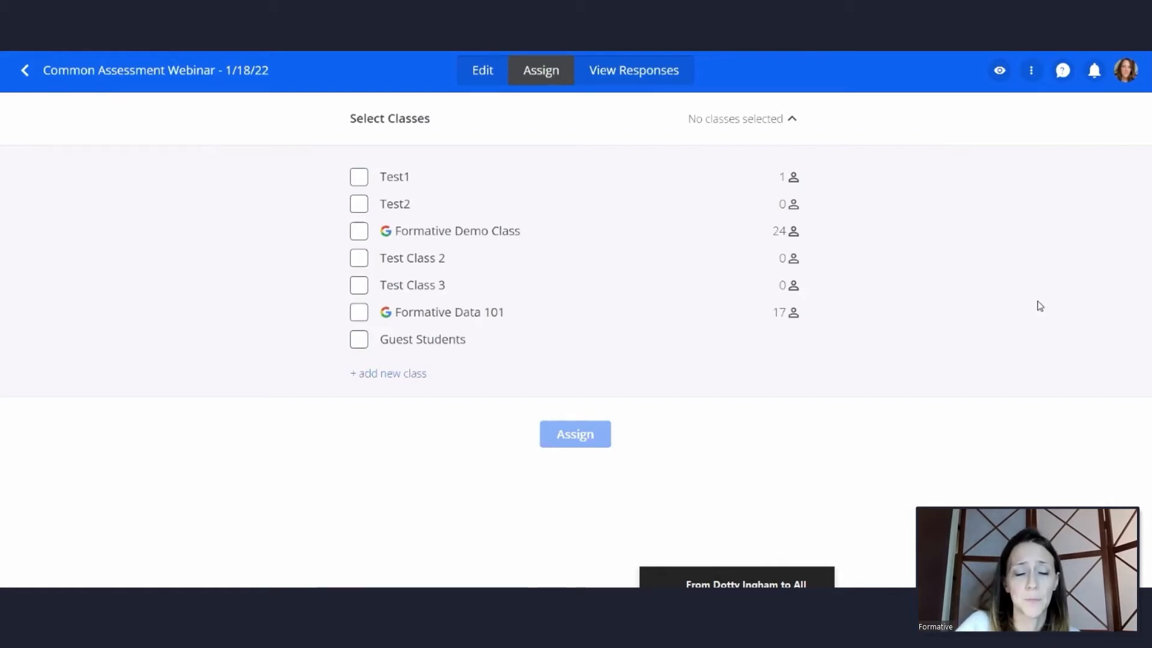
Select the Guest Students class, examine the optional assignment settings, and return to the formatives list without assigning
click(359, 341)
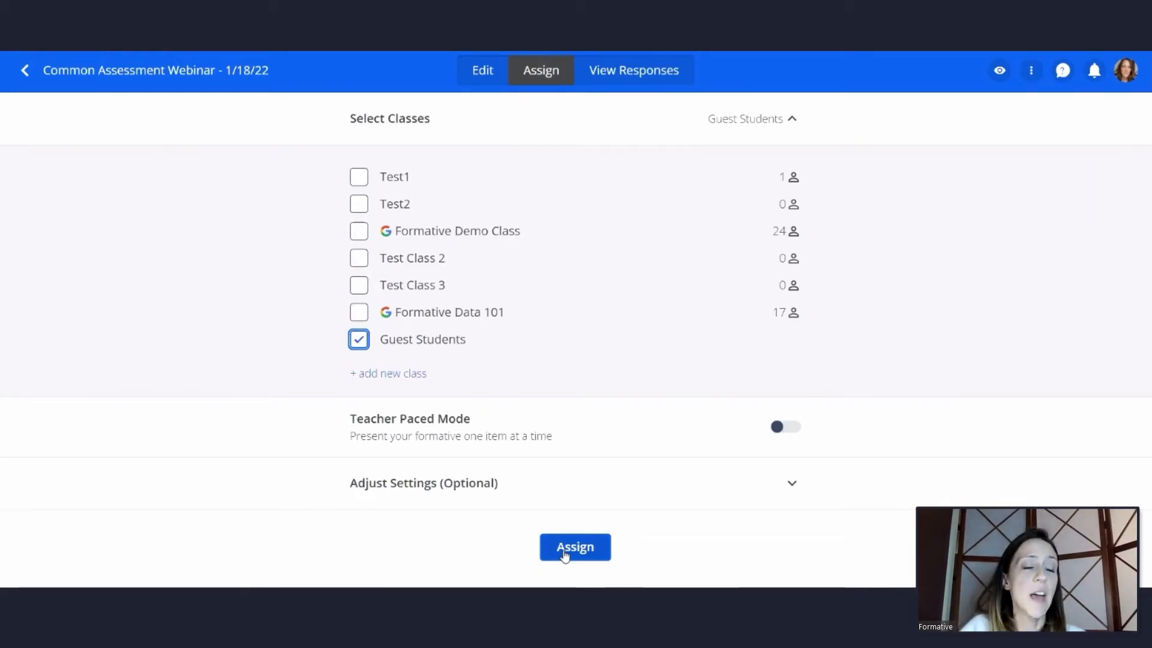
click(498, 490)
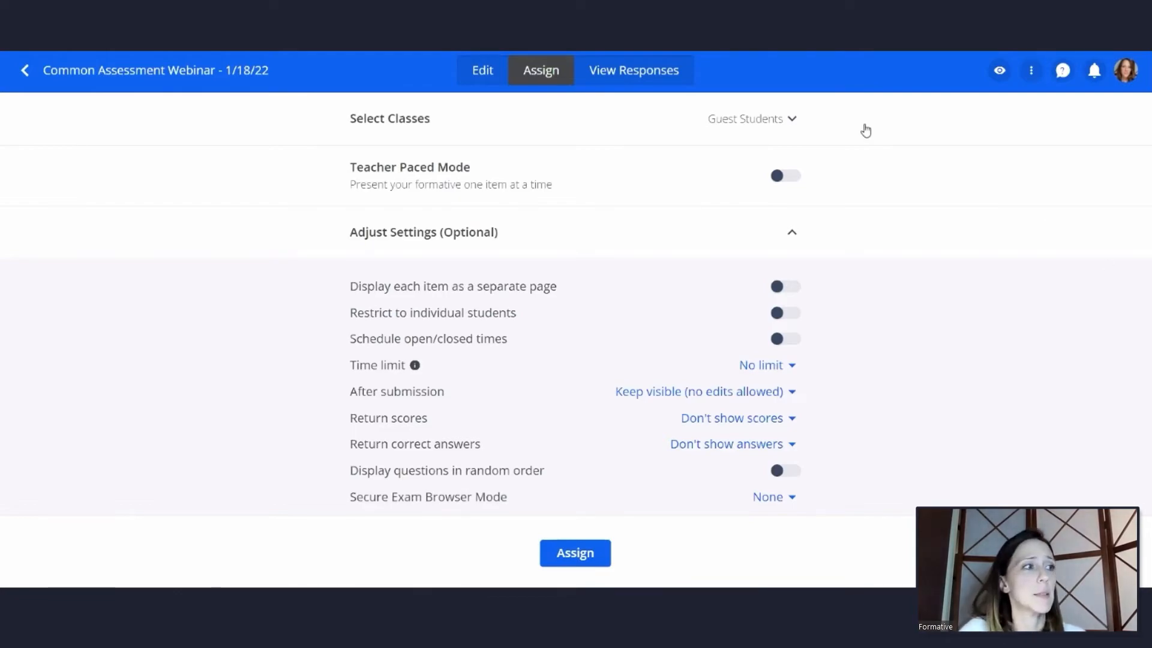
click(24, 71)
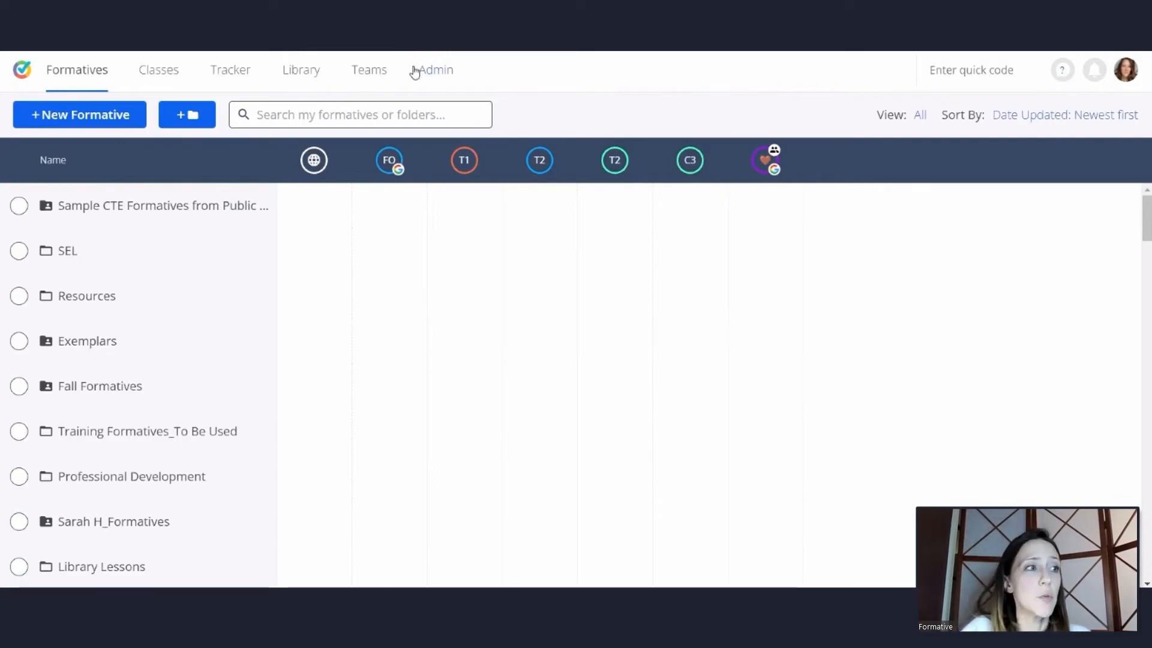
Open the admin report for common assessments and set its date range to the last 2 years
click(454, 70)
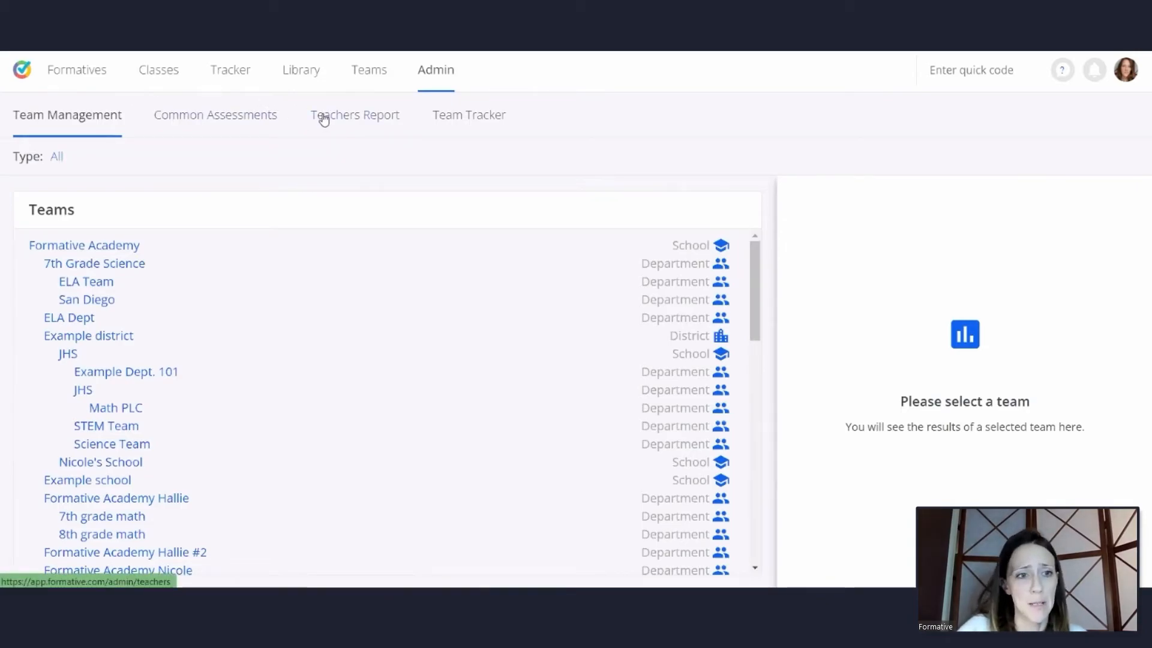
click(252, 121)
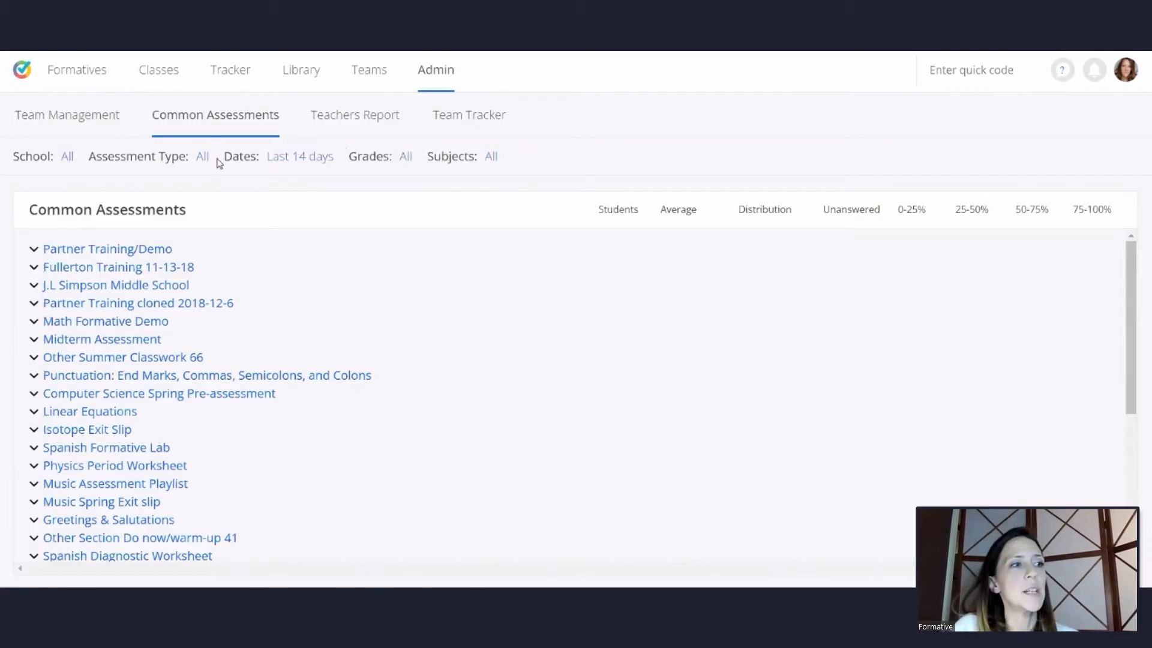
click(317, 162)
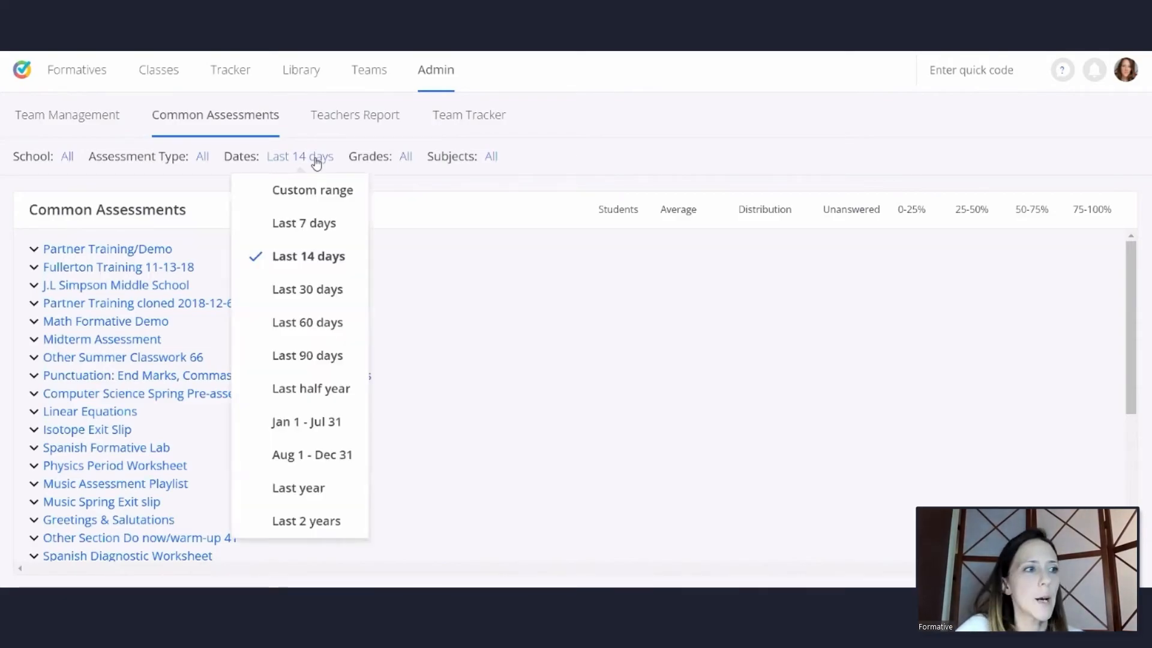
click(318, 527)
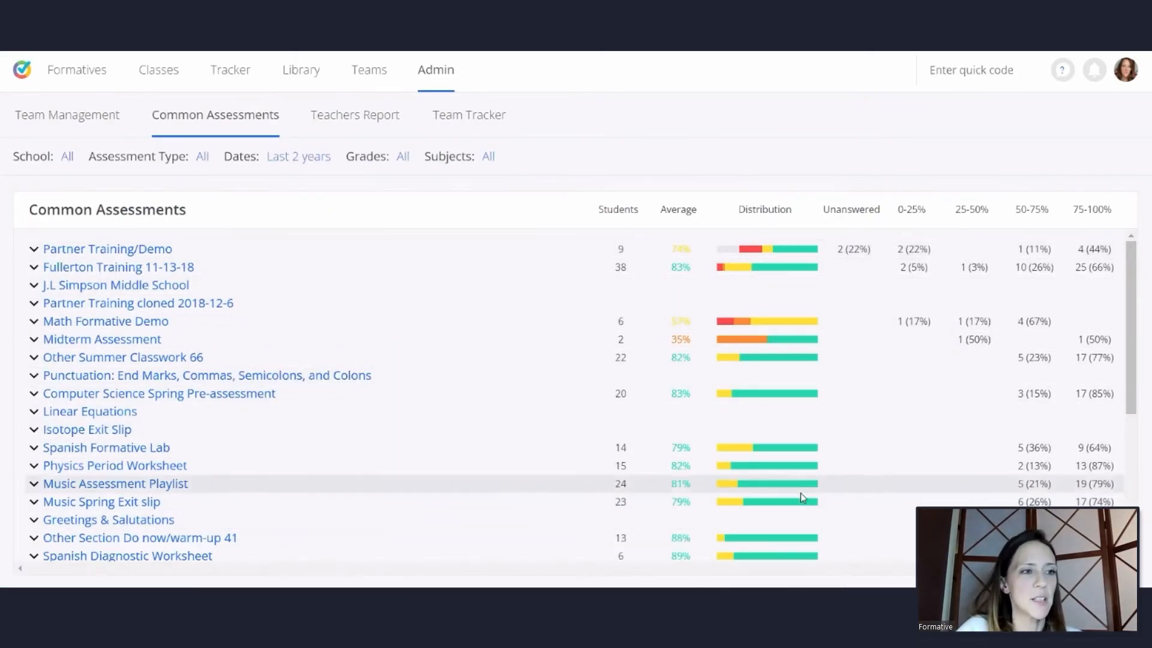
scroll(801, 421, down, 5)
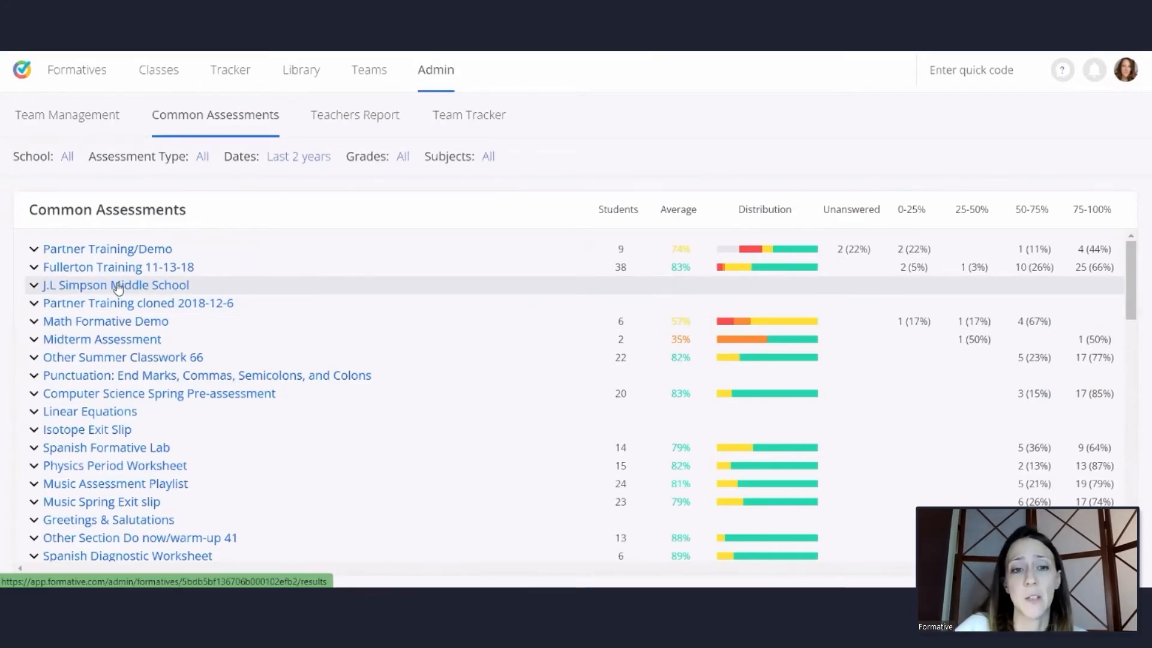
Open the Partner Training/Demo results, hide the student names, and expand the Guest Students group
click(110, 250)
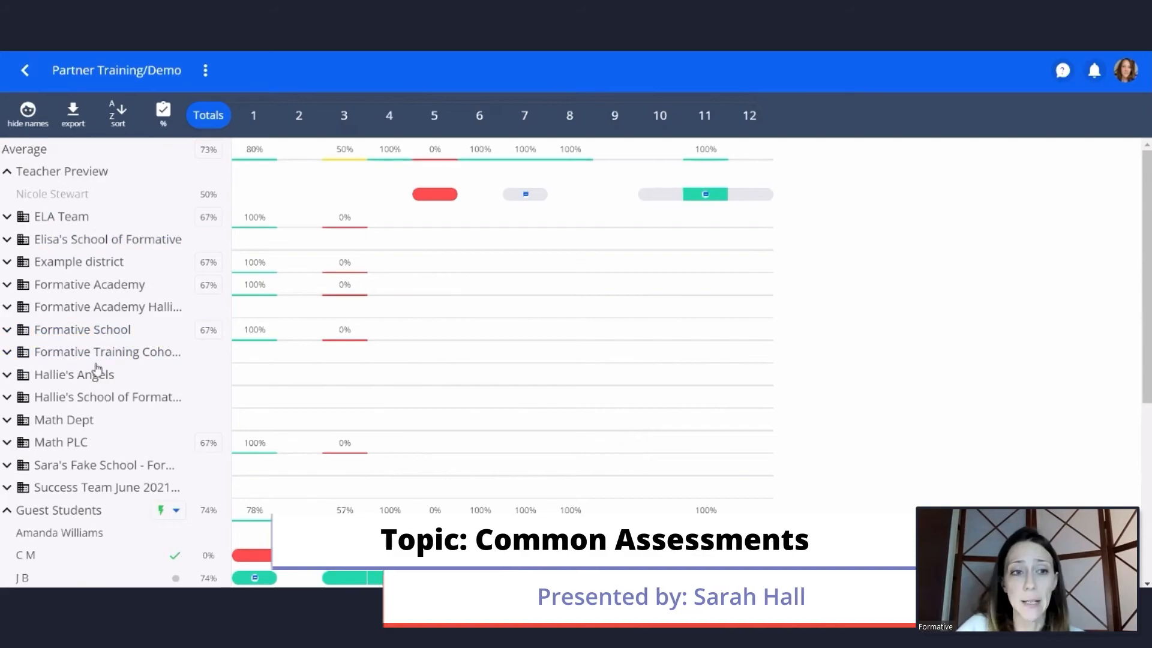
click(7, 512)
click(28, 111)
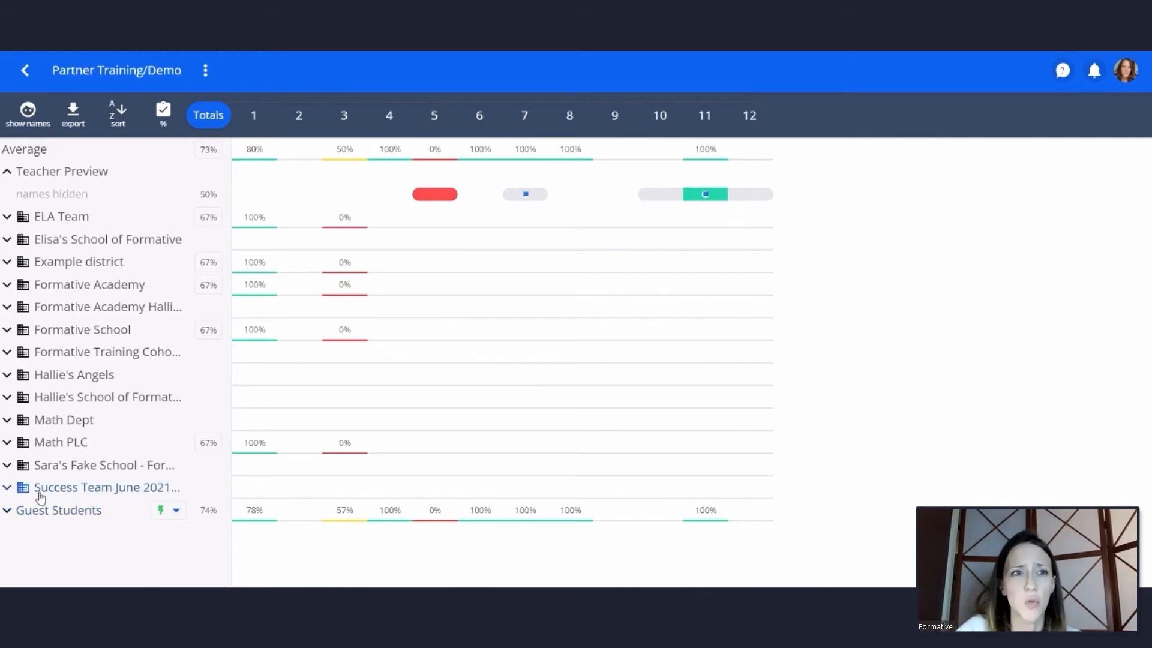
click(7, 510)
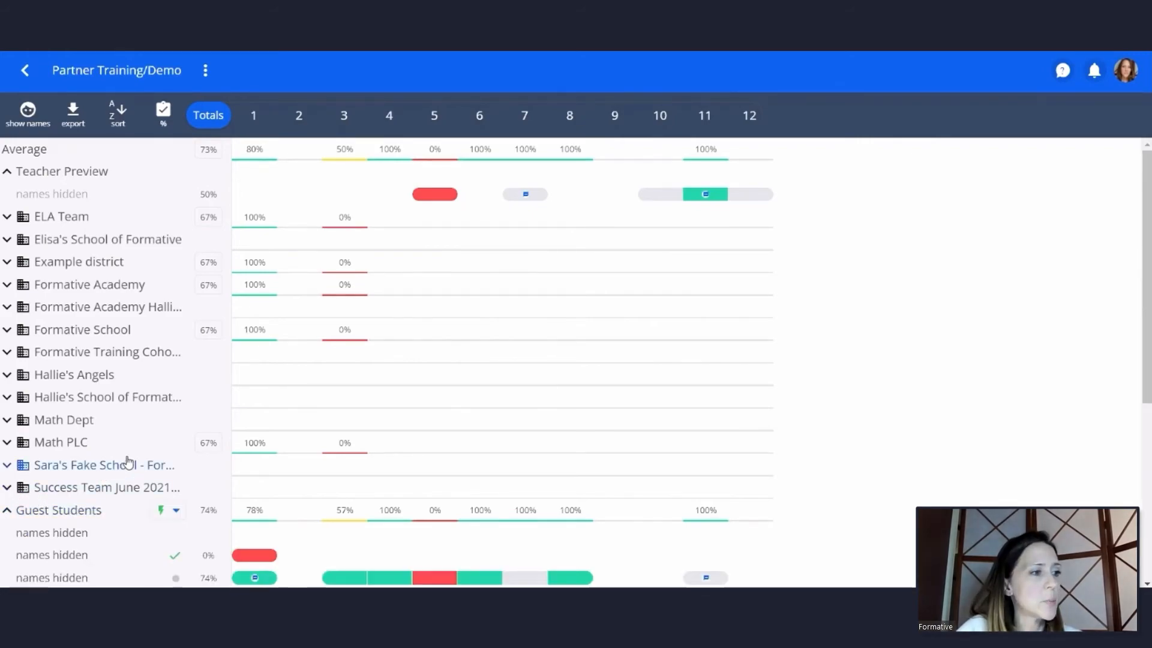
Review the full set of responses from the first guest student scoring 74%, then close the response view
scroll(128, 462, down, 5)
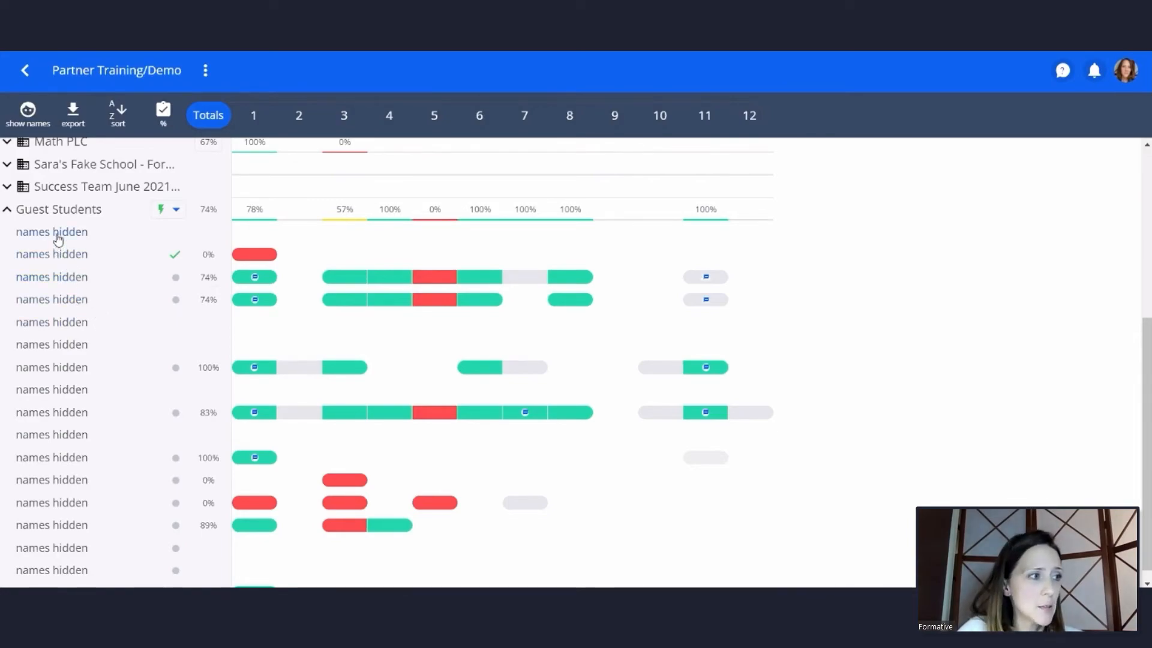
click(48, 279)
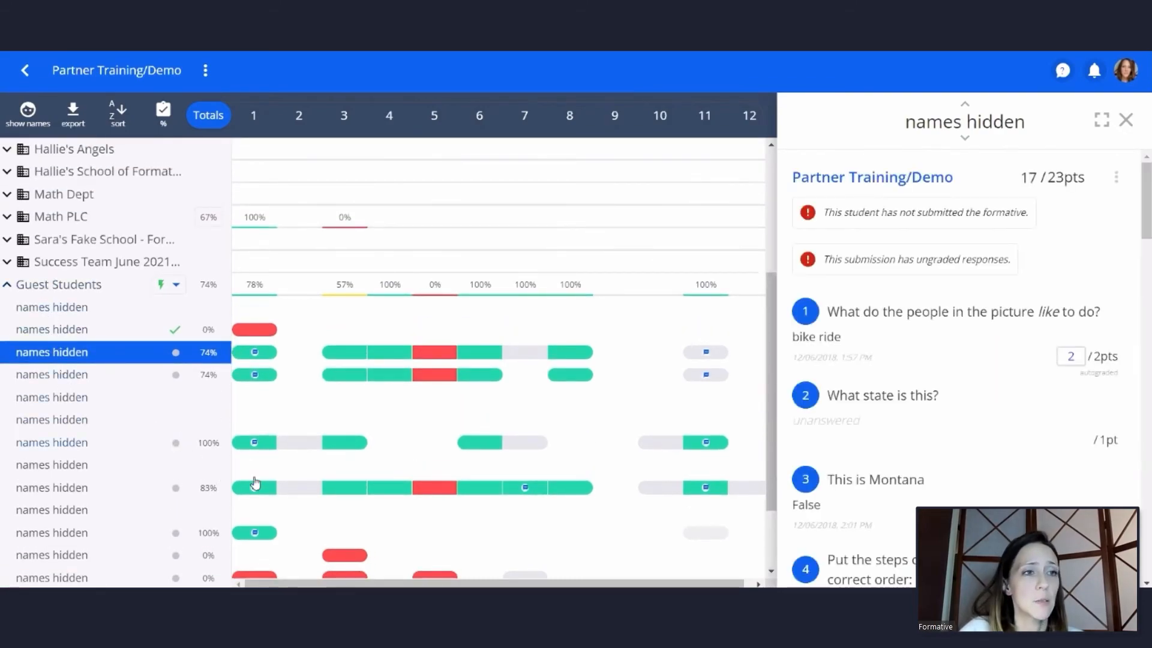
scroll(1003, 210, down, 3)
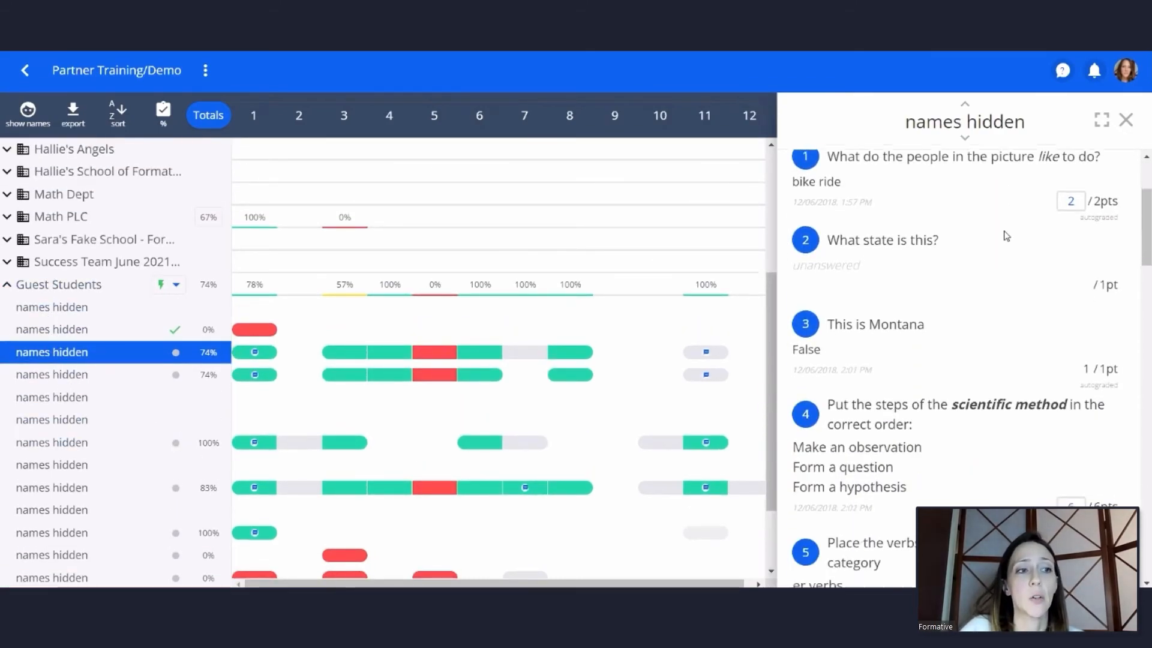
scroll(1006, 236, down, 10)
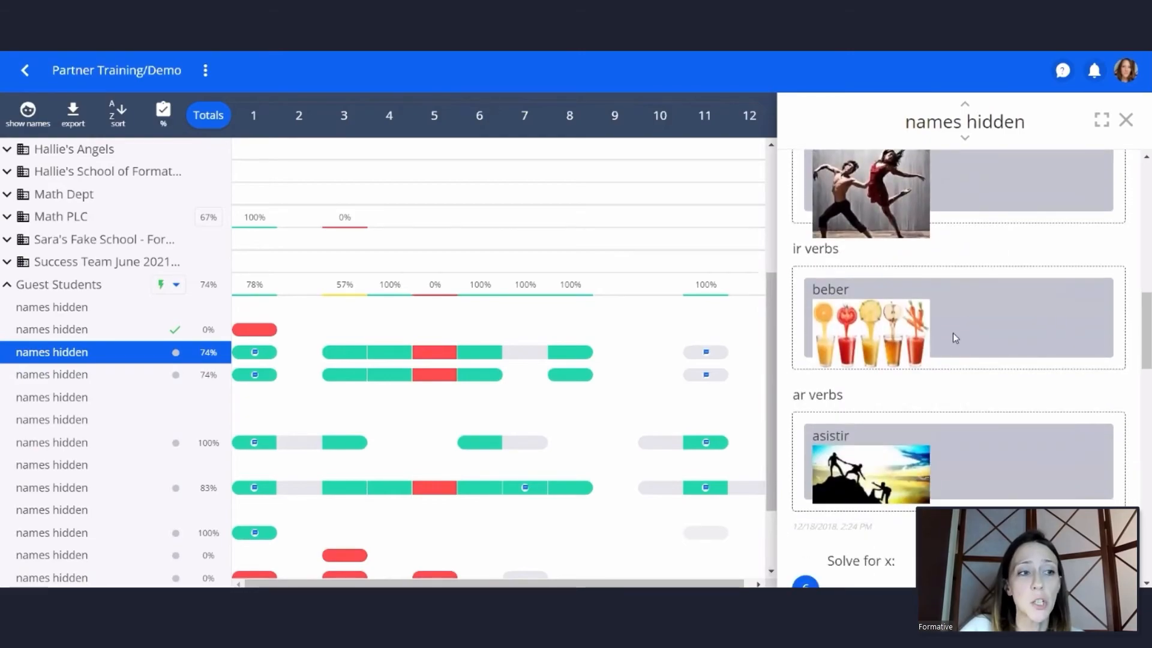
scroll(953, 333, down, 4)
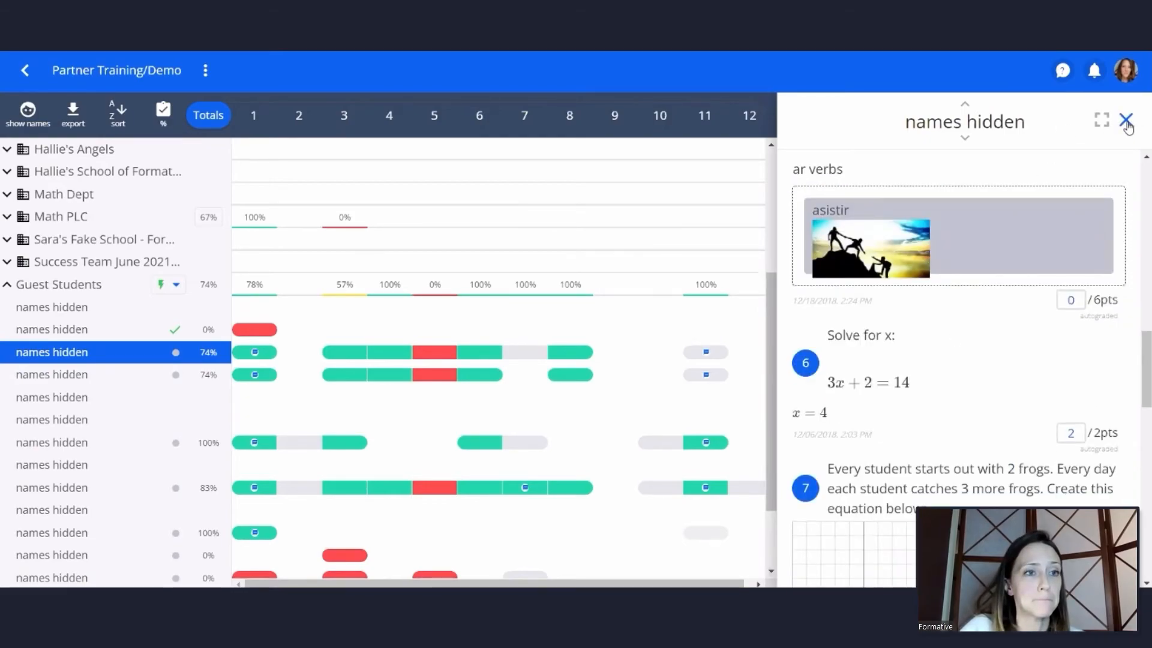
click(1127, 122)
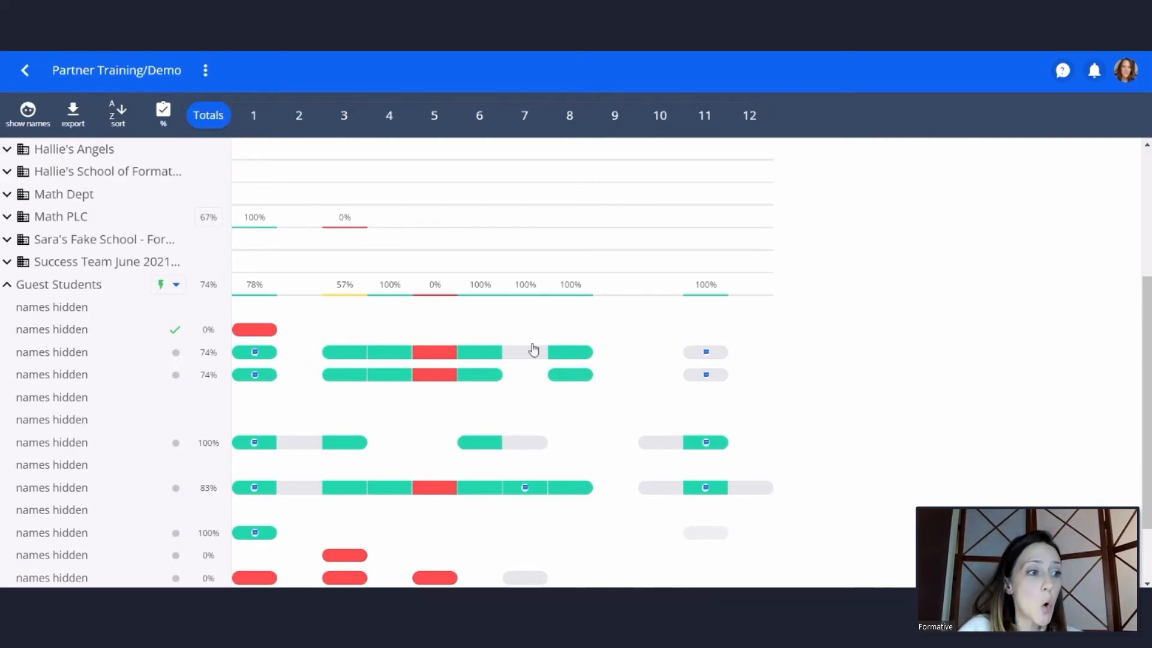
Examine the first 74% guest student's individual answers to questions 1 and 5 in the Partner Training/Demo results
scroll(714, 436, down, 2)
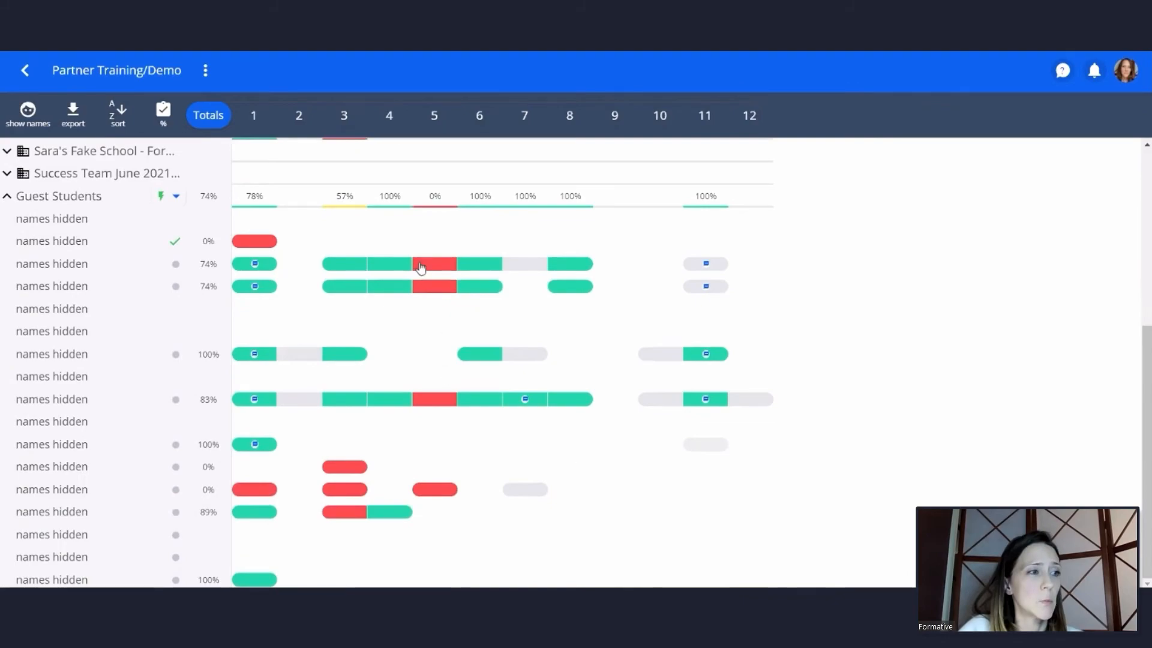
scroll(432, 330, up, 5)
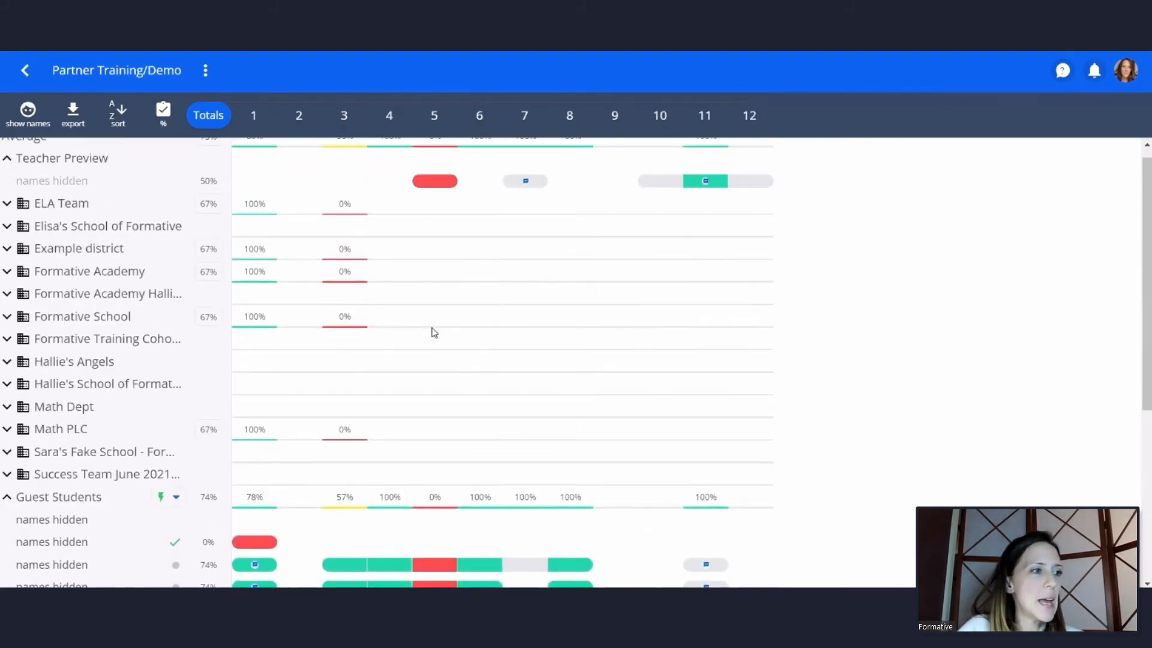
scroll(431, 346, down, 4)
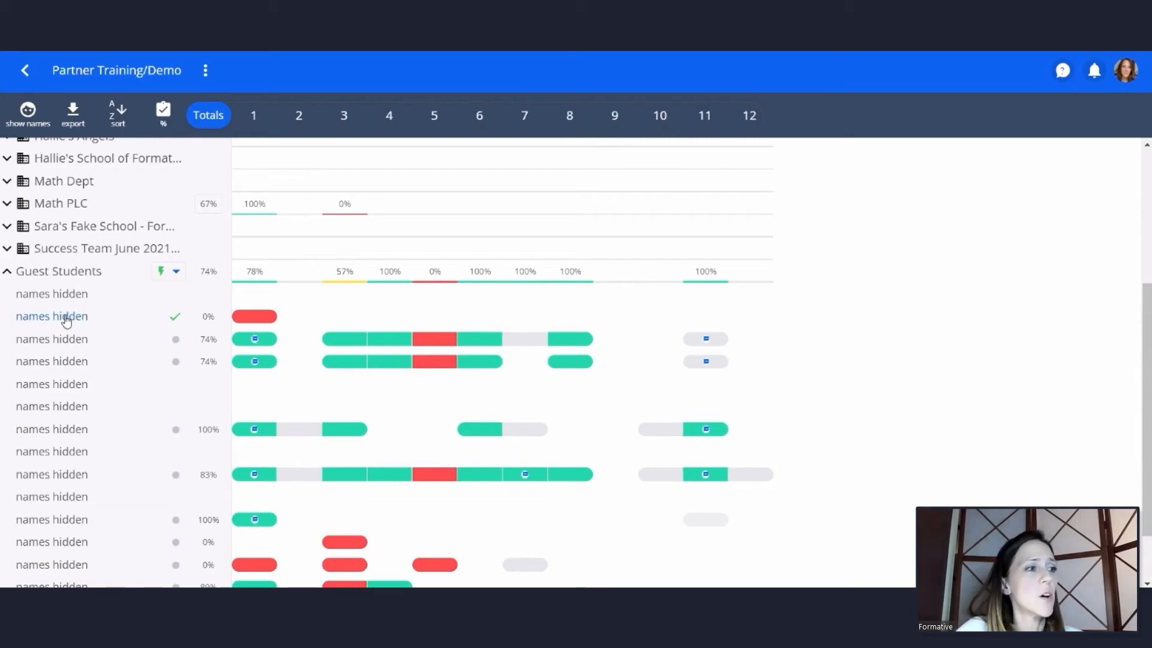
click(255, 340)
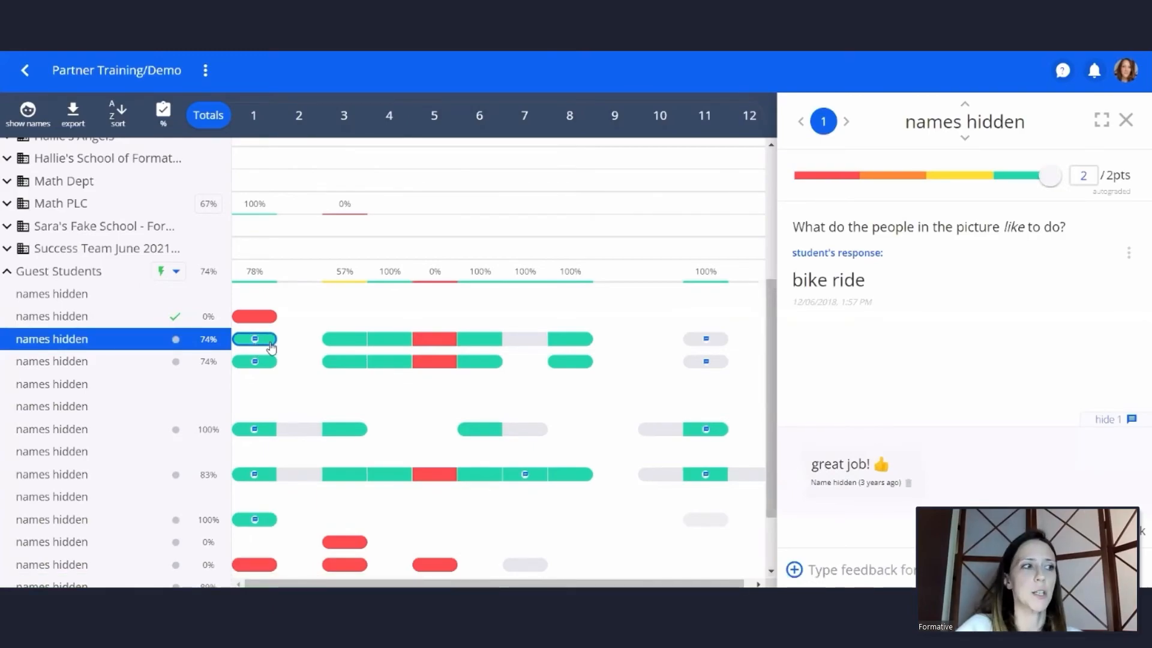
click(435, 339)
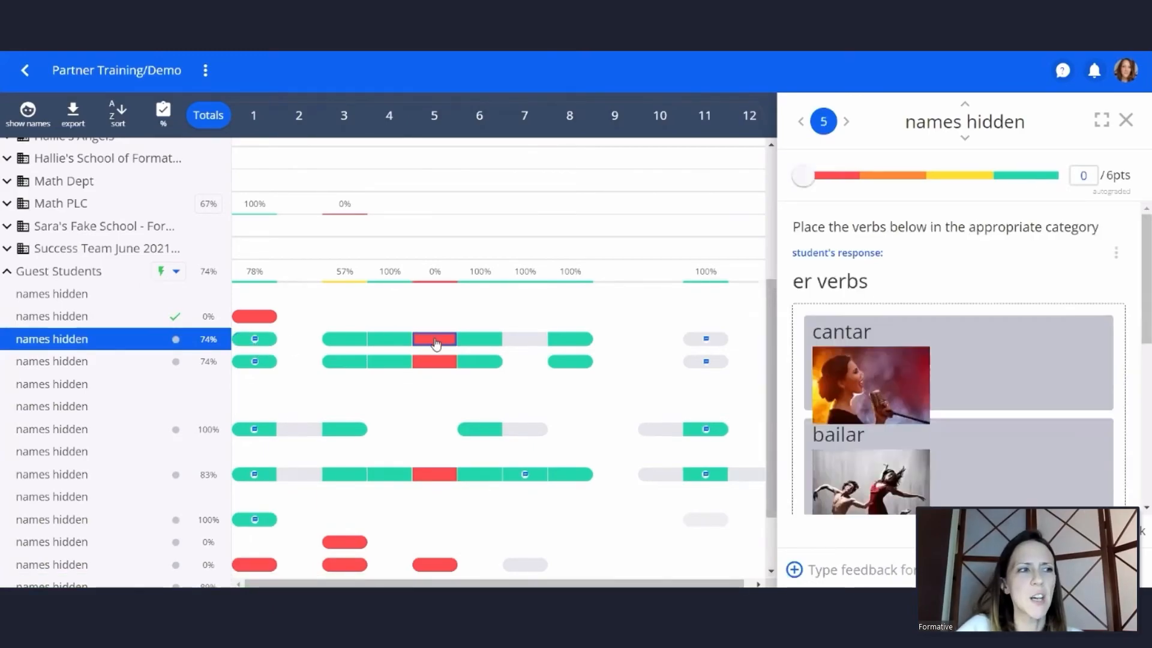
scroll(955, 266, down, 6)
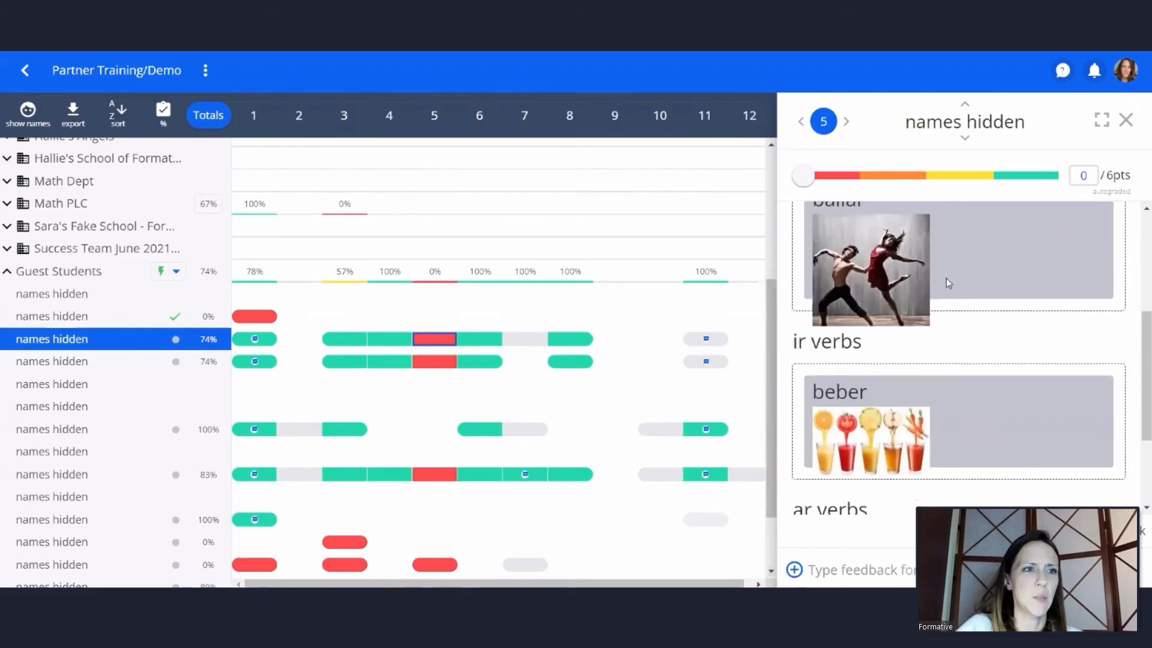
scroll(946, 322, up, 6)
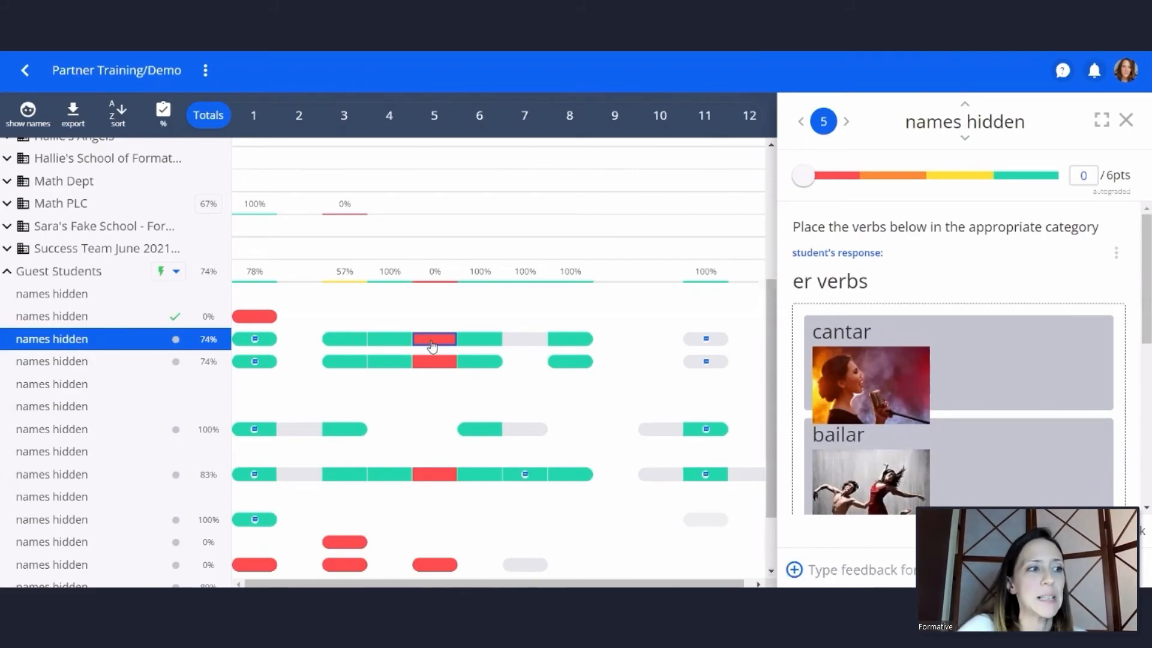
click(1126, 120)
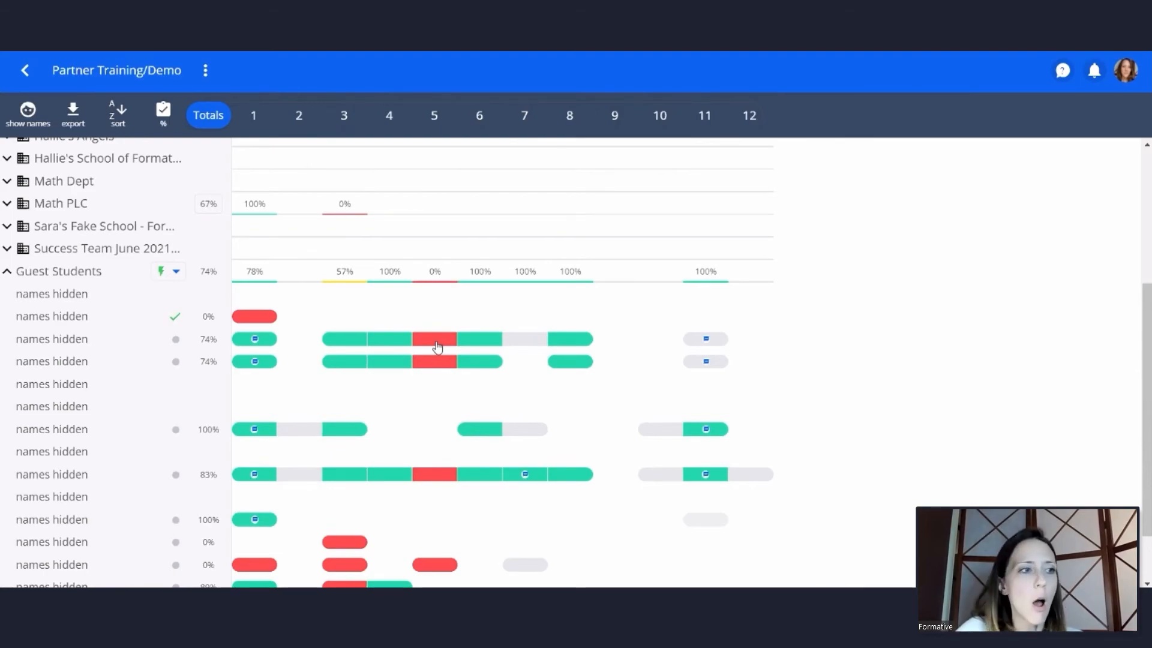
Bring up all students' responses to question 5 and look through them across the teams and guest students
click(435, 117)
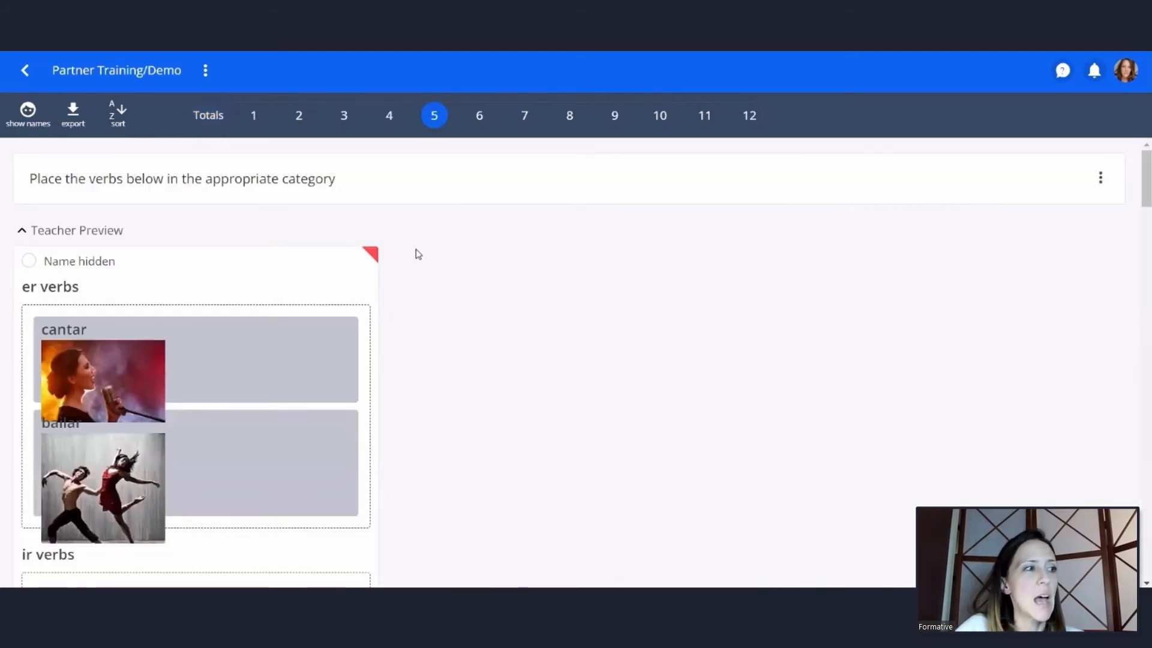
scroll(414, 239, down, 3)
scroll(437, 234, up, 3)
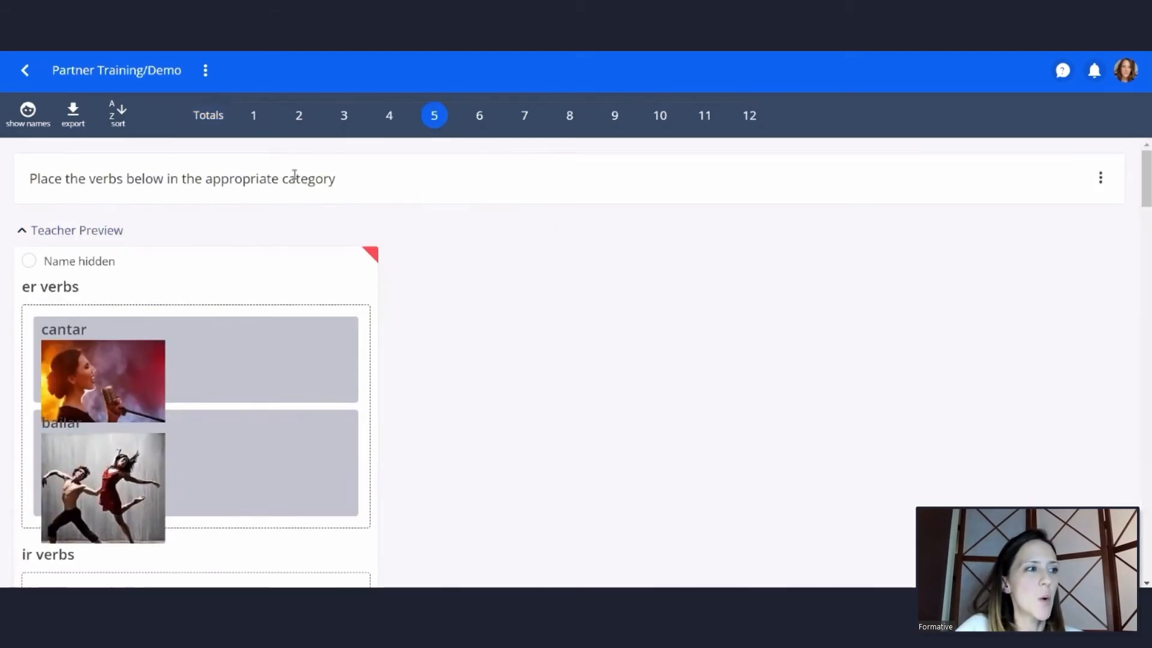
scroll(480, 240, down, 5)
scroll(494, 251, down, 10)
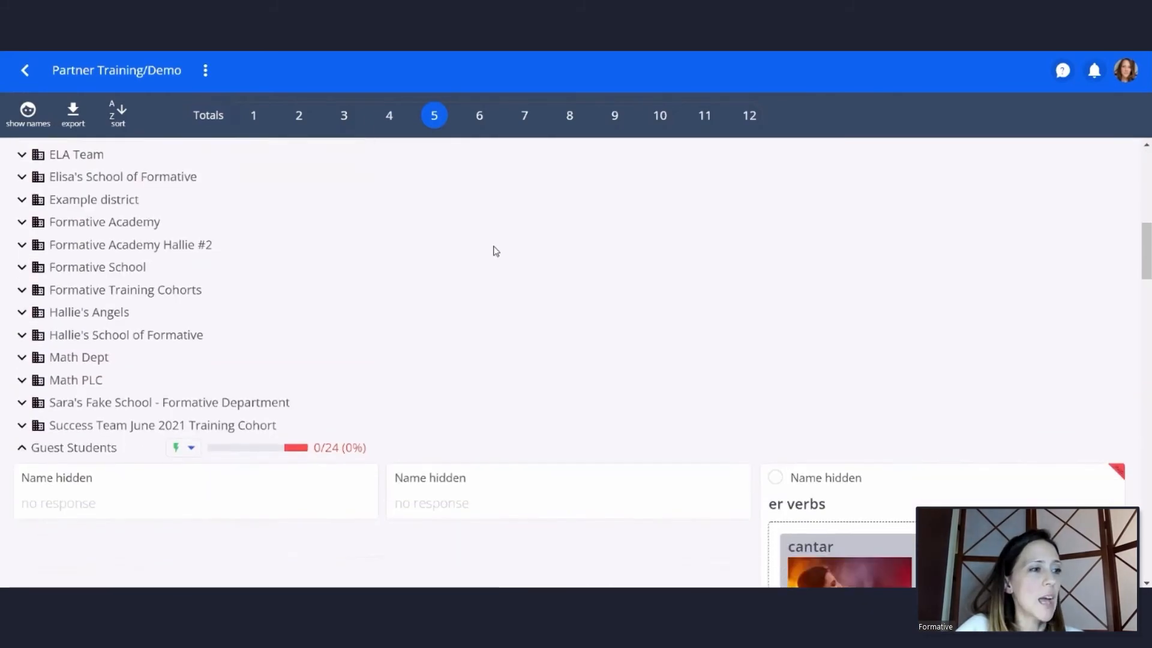
scroll(506, 258, down, 10)
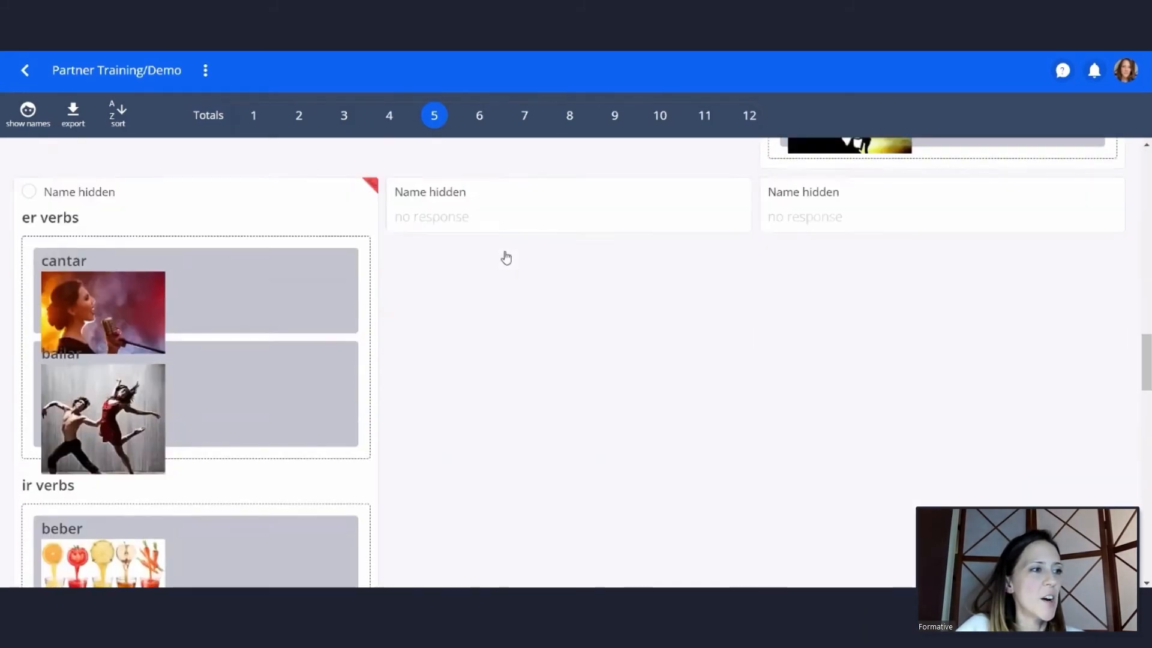
scroll(390, 242, down, 6)
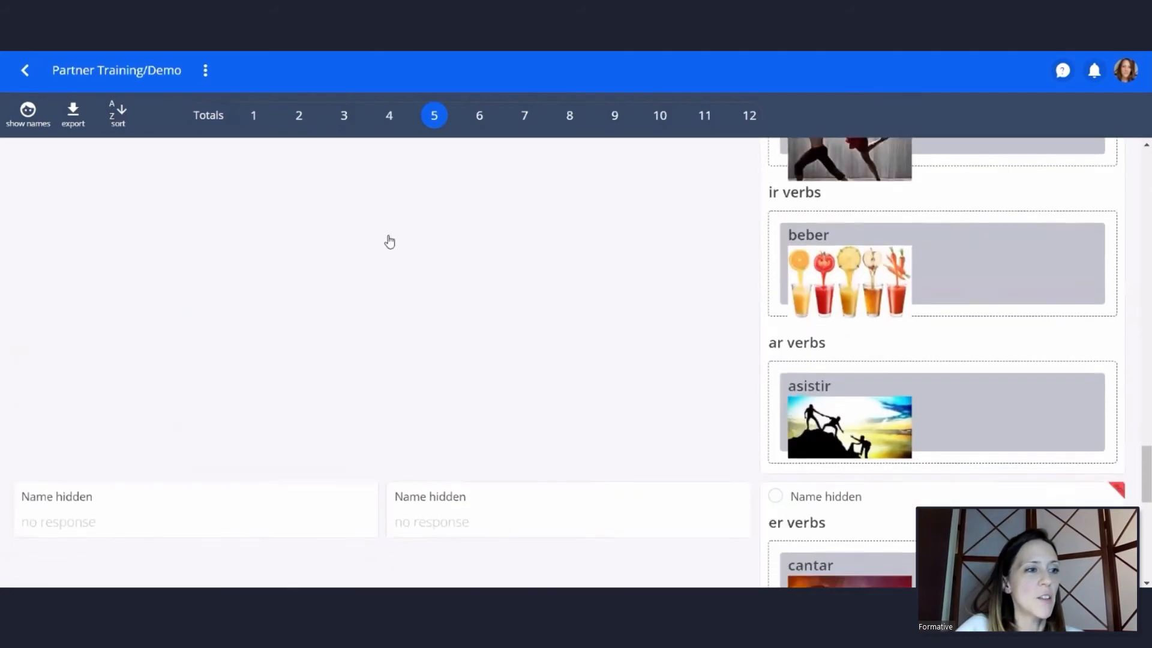
scroll(809, 369, up, 20)
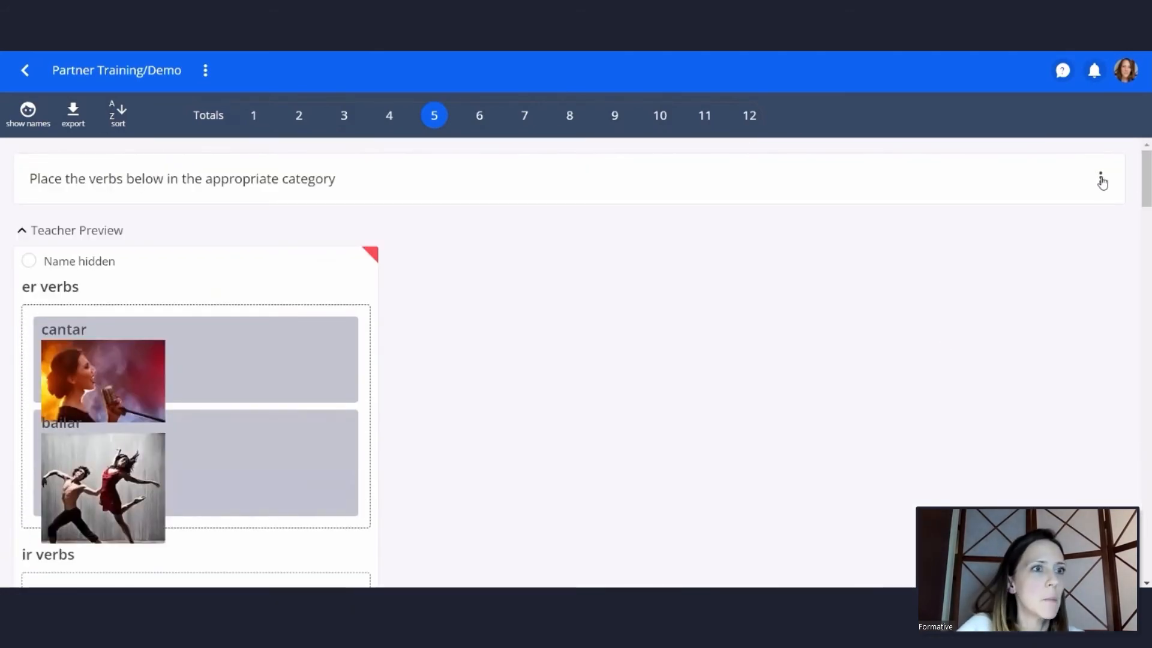
Shrink question 5's response cards to five per row and look through the guest students' answers
click(1098, 178)
click(1089, 257)
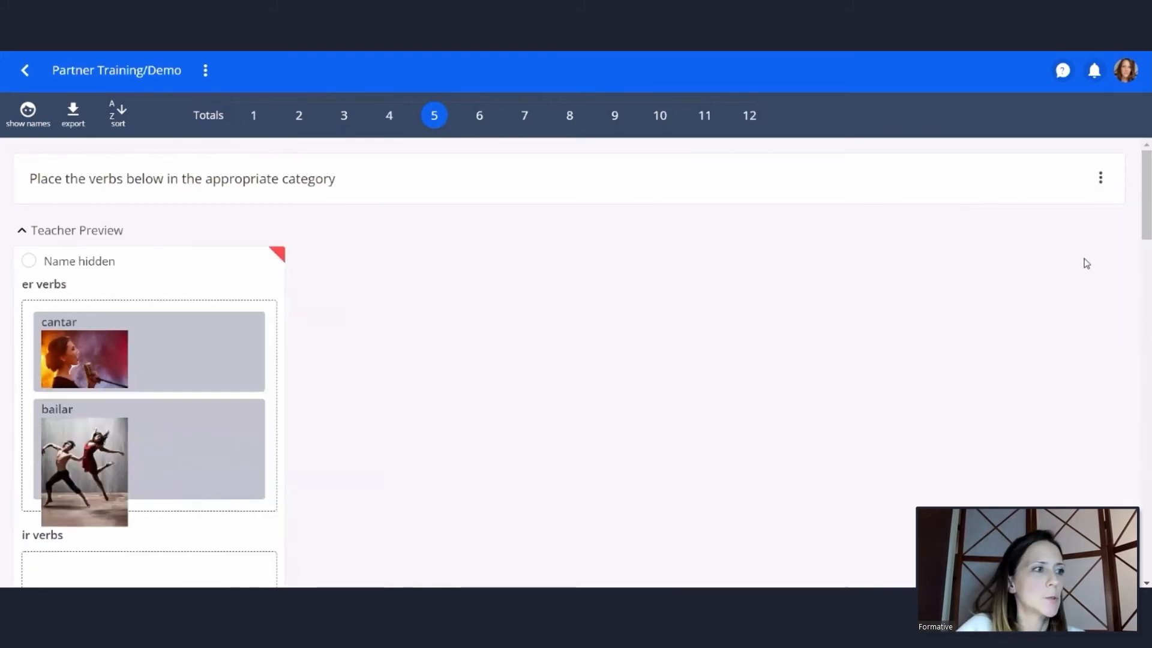
click(1100, 177)
click(1065, 272)
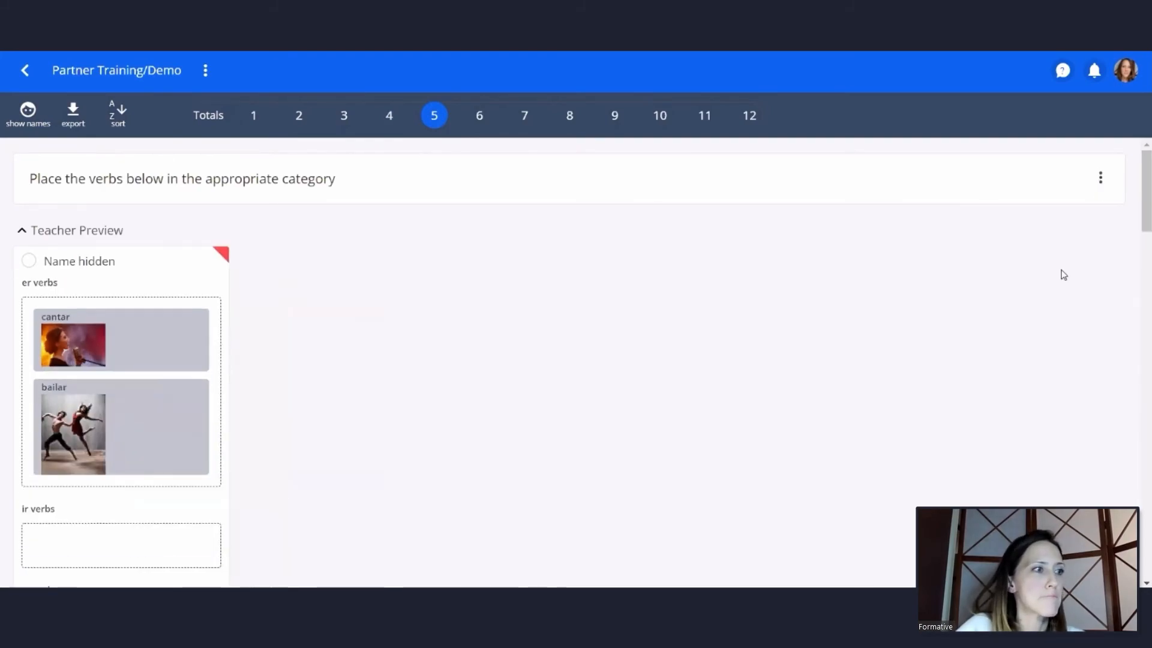
click(1098, 178)
click(1063, 288)
click(1101, 178)
click(1074, 259)
scroll(897, 306, down, 10)
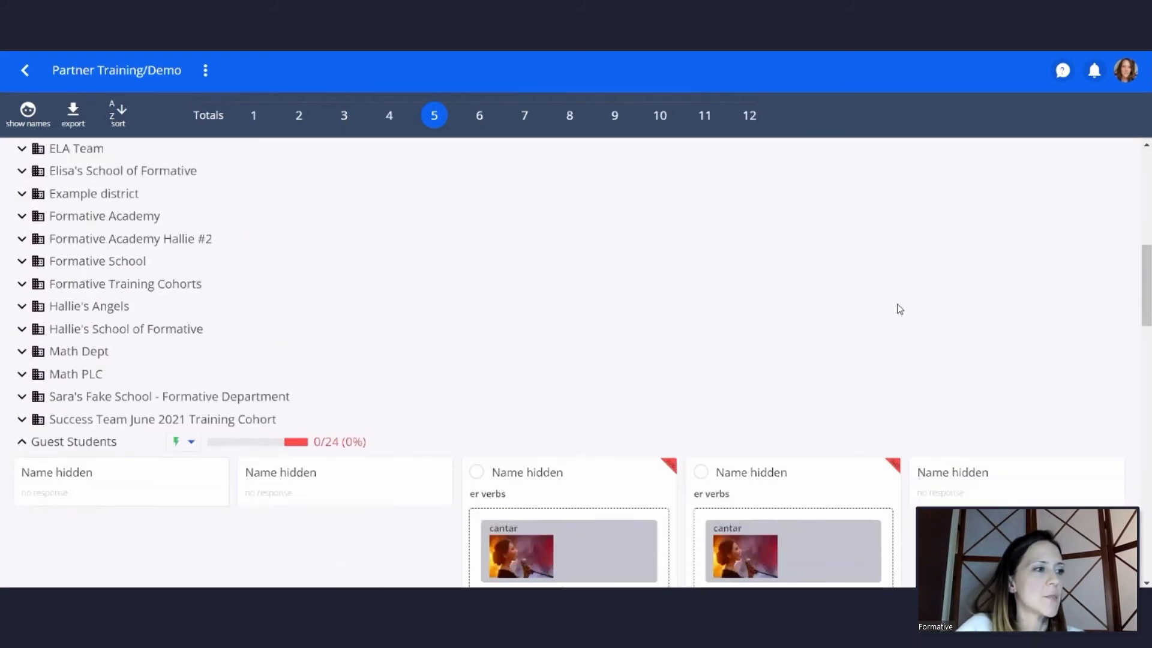
scroll(893, 309, down, 6)
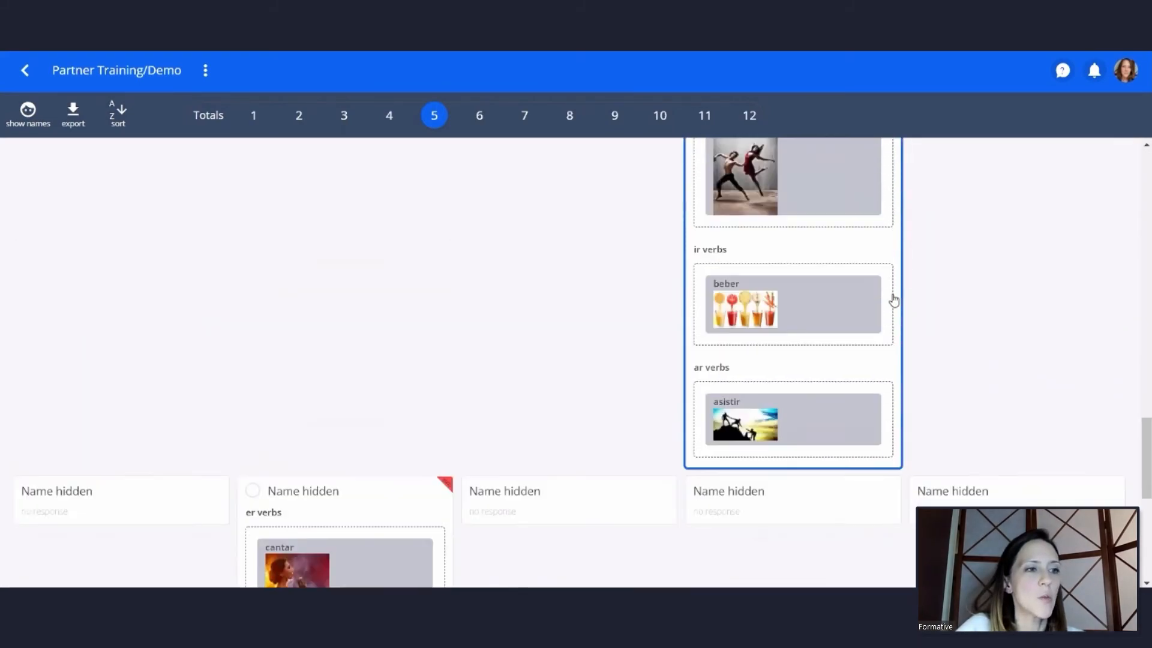
Go from question 5's responses to the Partner Training/Demo totals overview and return to the common assessments report
scroll(894, 300, down, 5)
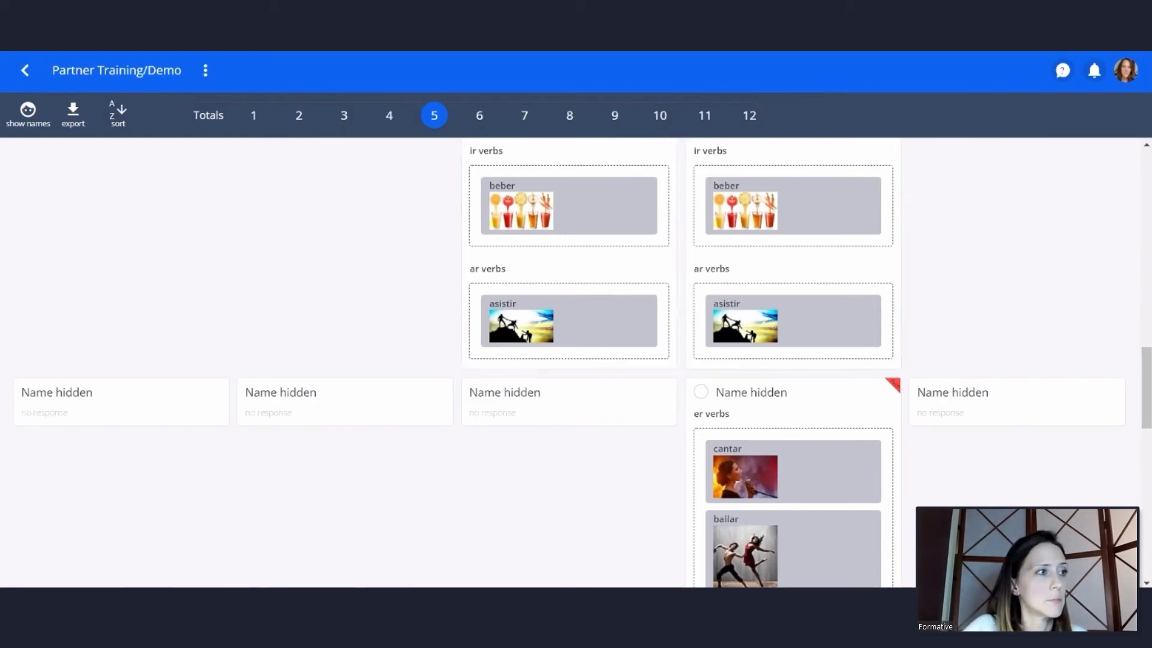
click(209, 115)
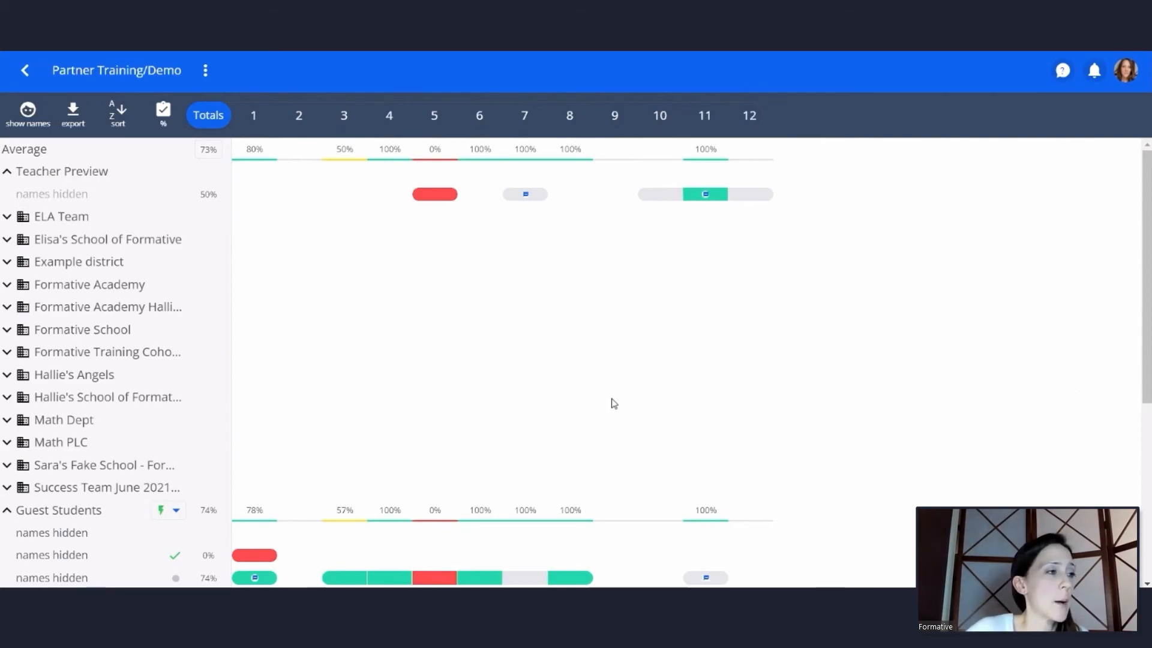
click(23, 73)
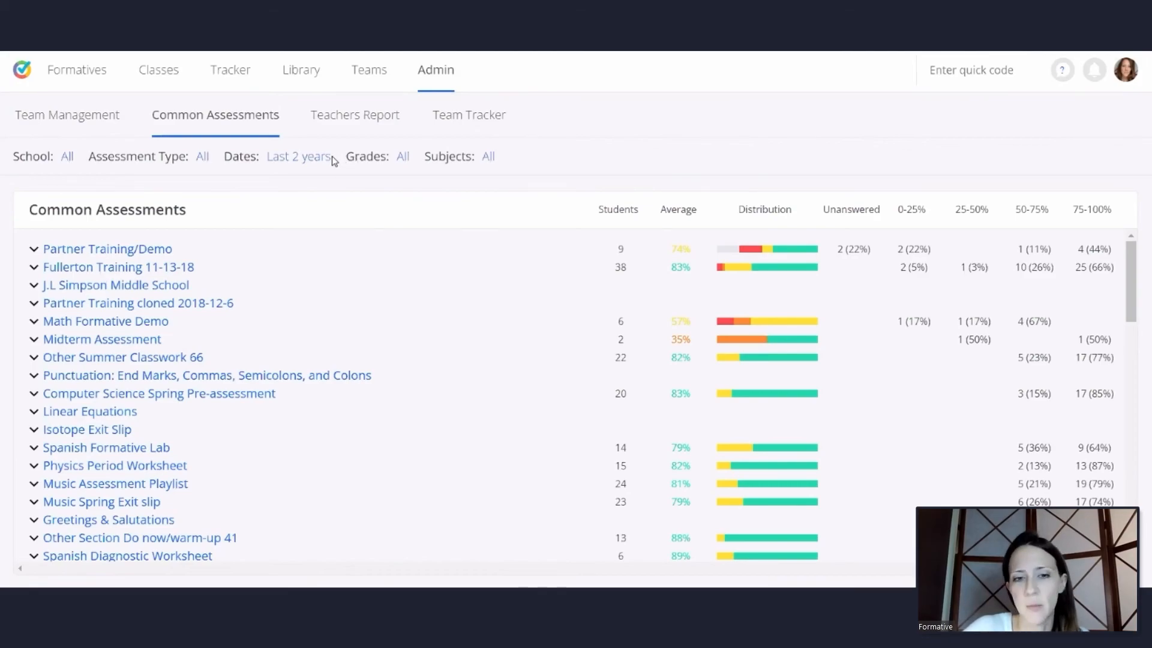
Look through the school, assessment type and date range options for filtering the common assessments report
click(72, 158)
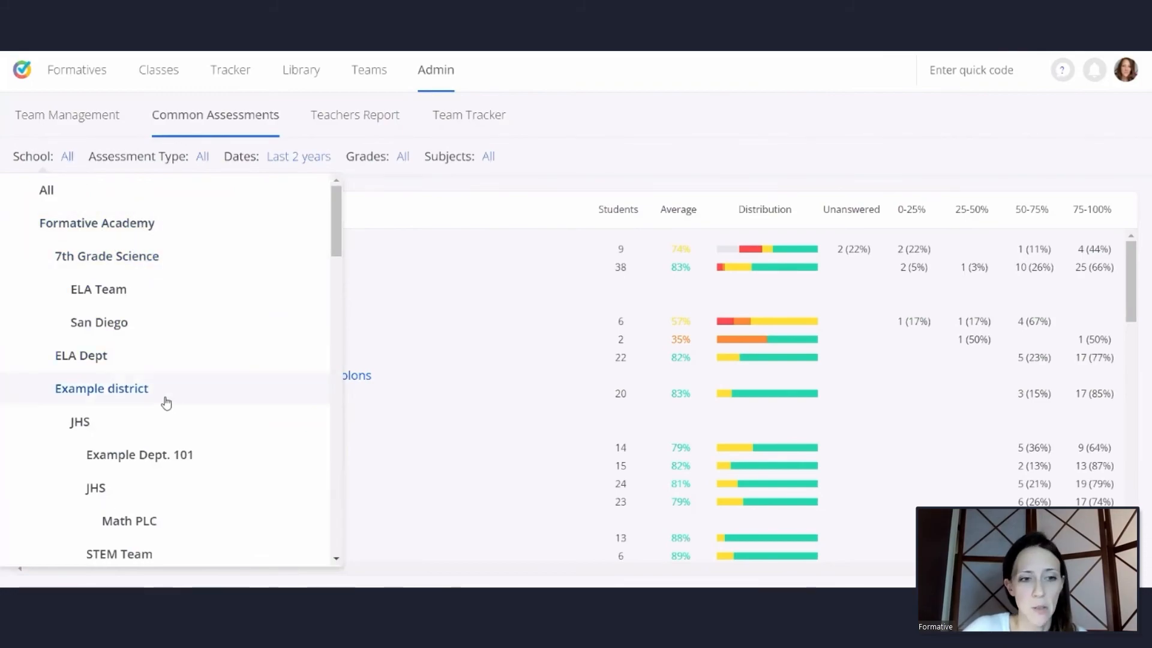
click(199, 157)
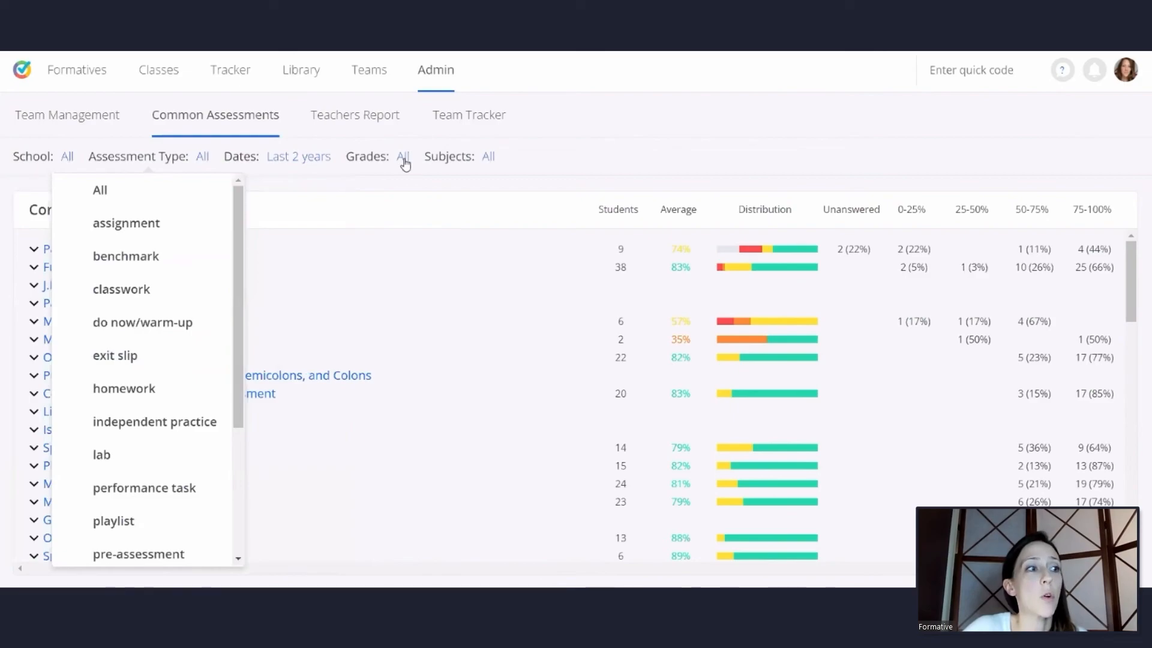
click(629, 160)
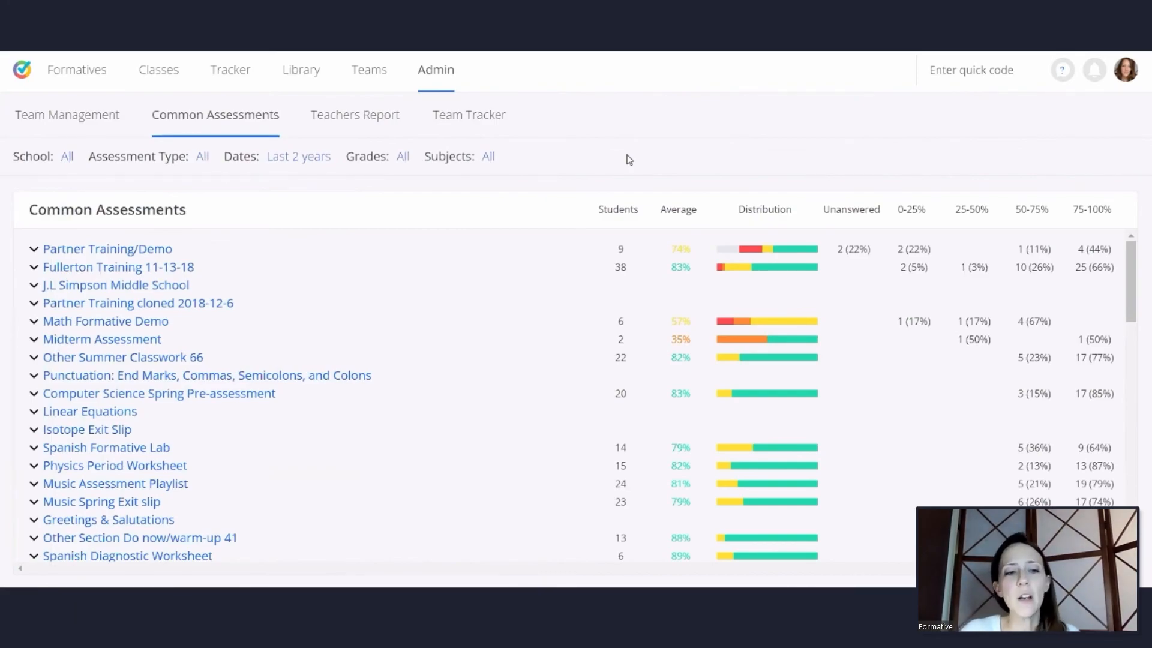
click(279, 158)
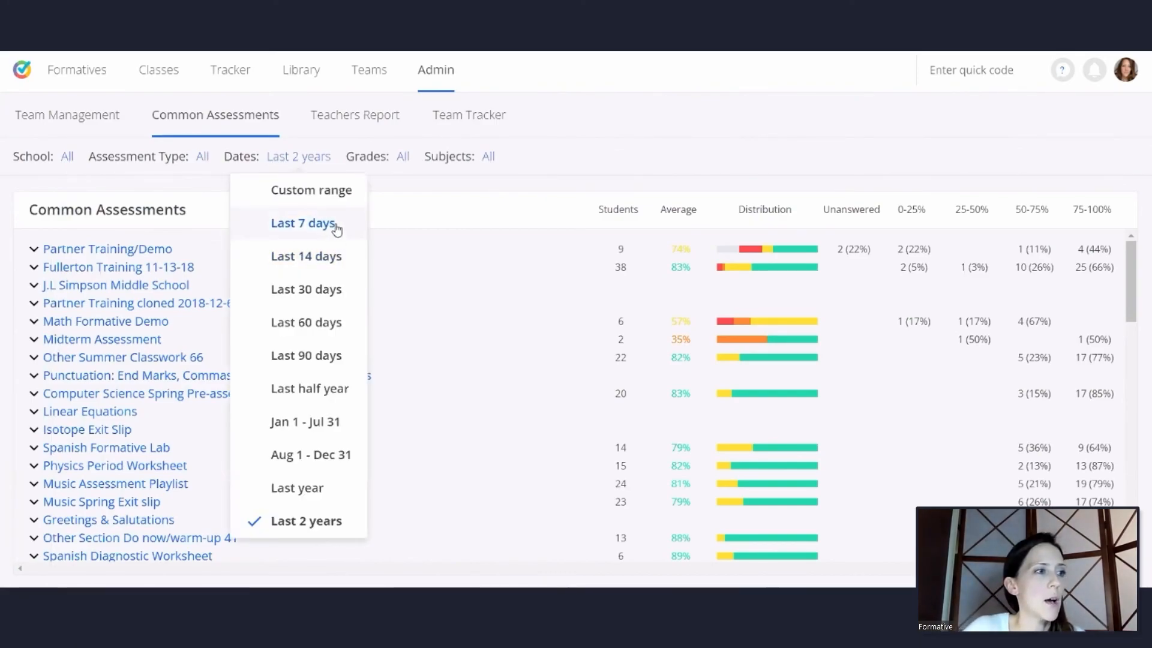